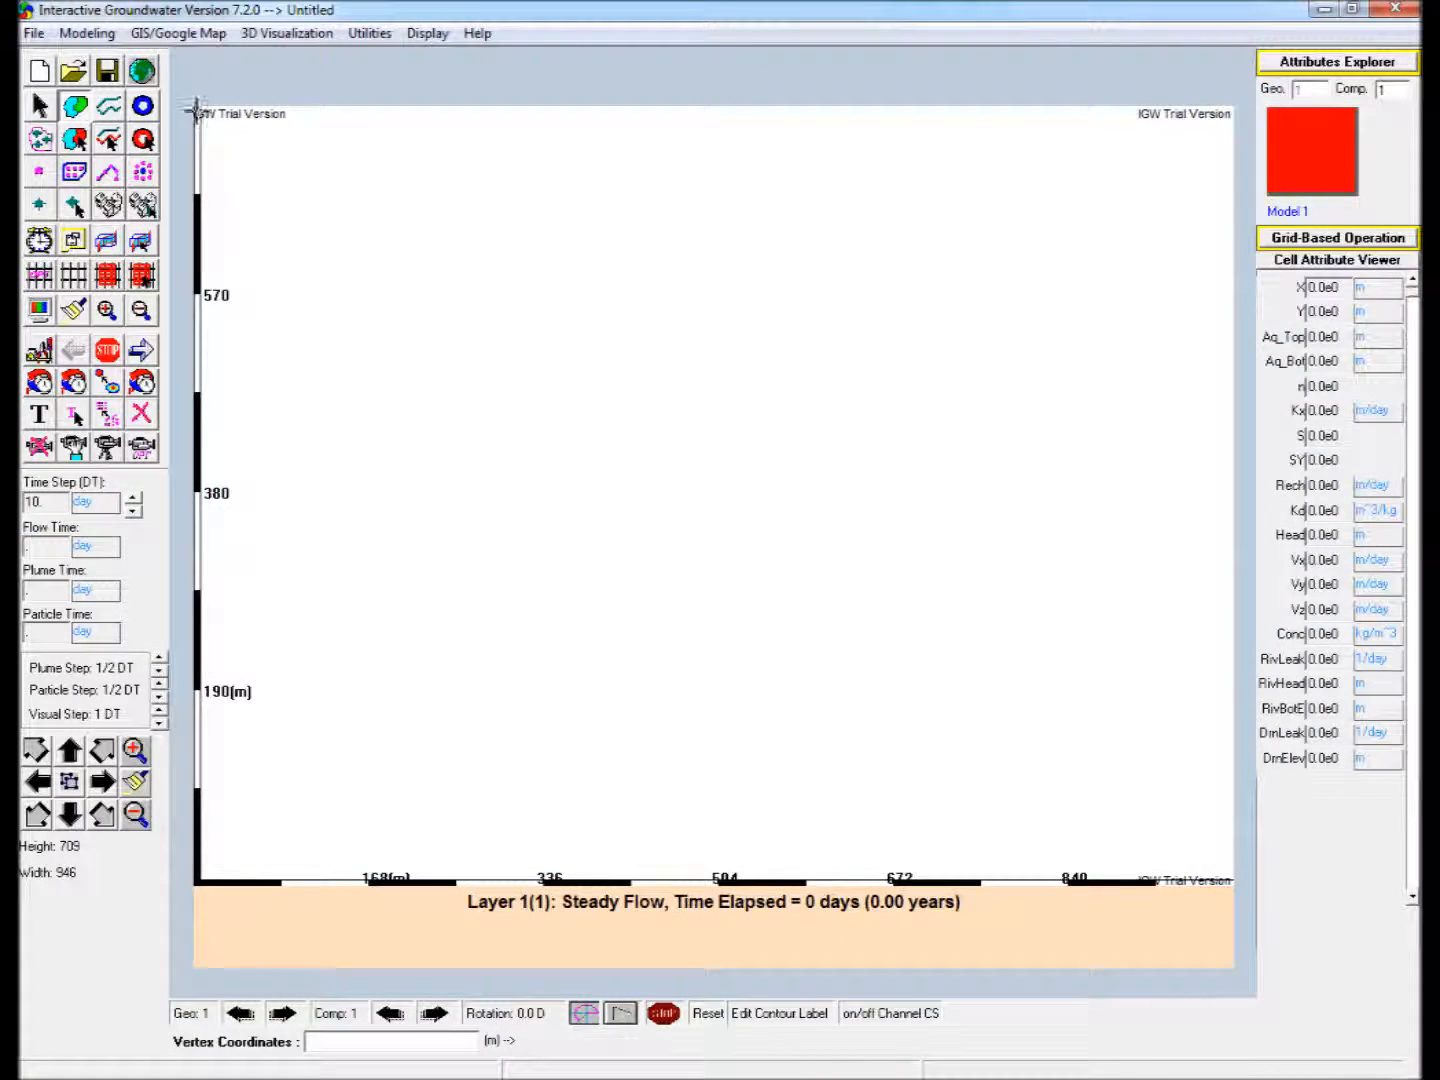
# Draw a rectangular zone covering the whole model domain and give it a constant conductivity of 100 m/day.
pyautogui.moveTo(196, 111); pyautogui.dragTo(1229, 878)
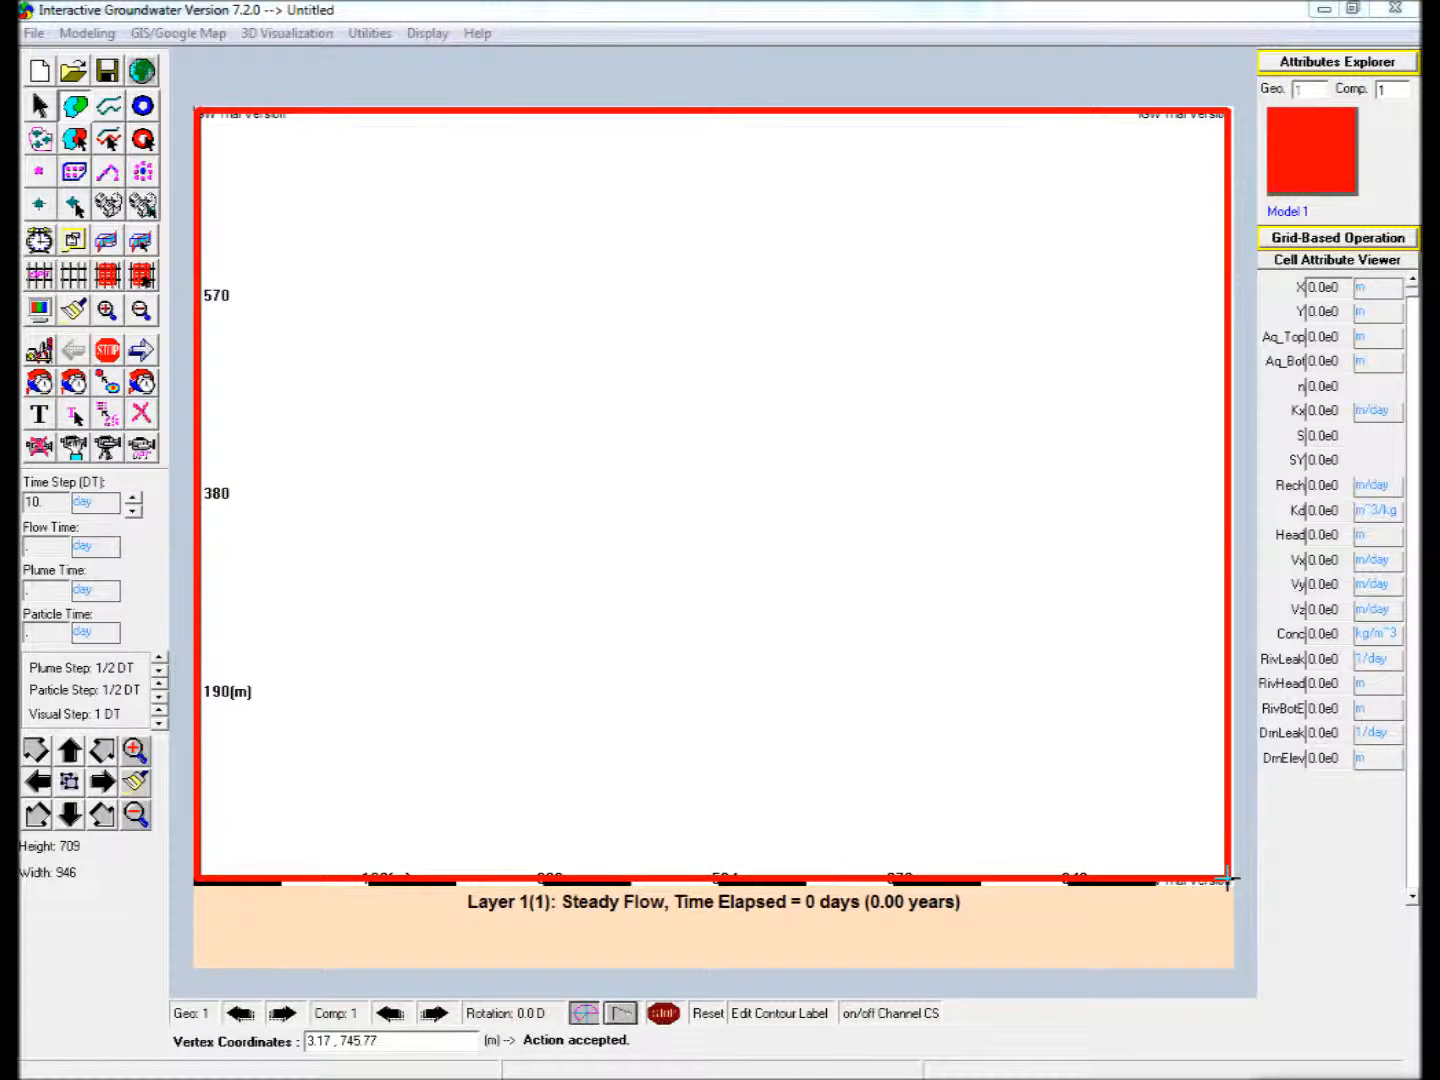
pyautogui.click(1342, 67)
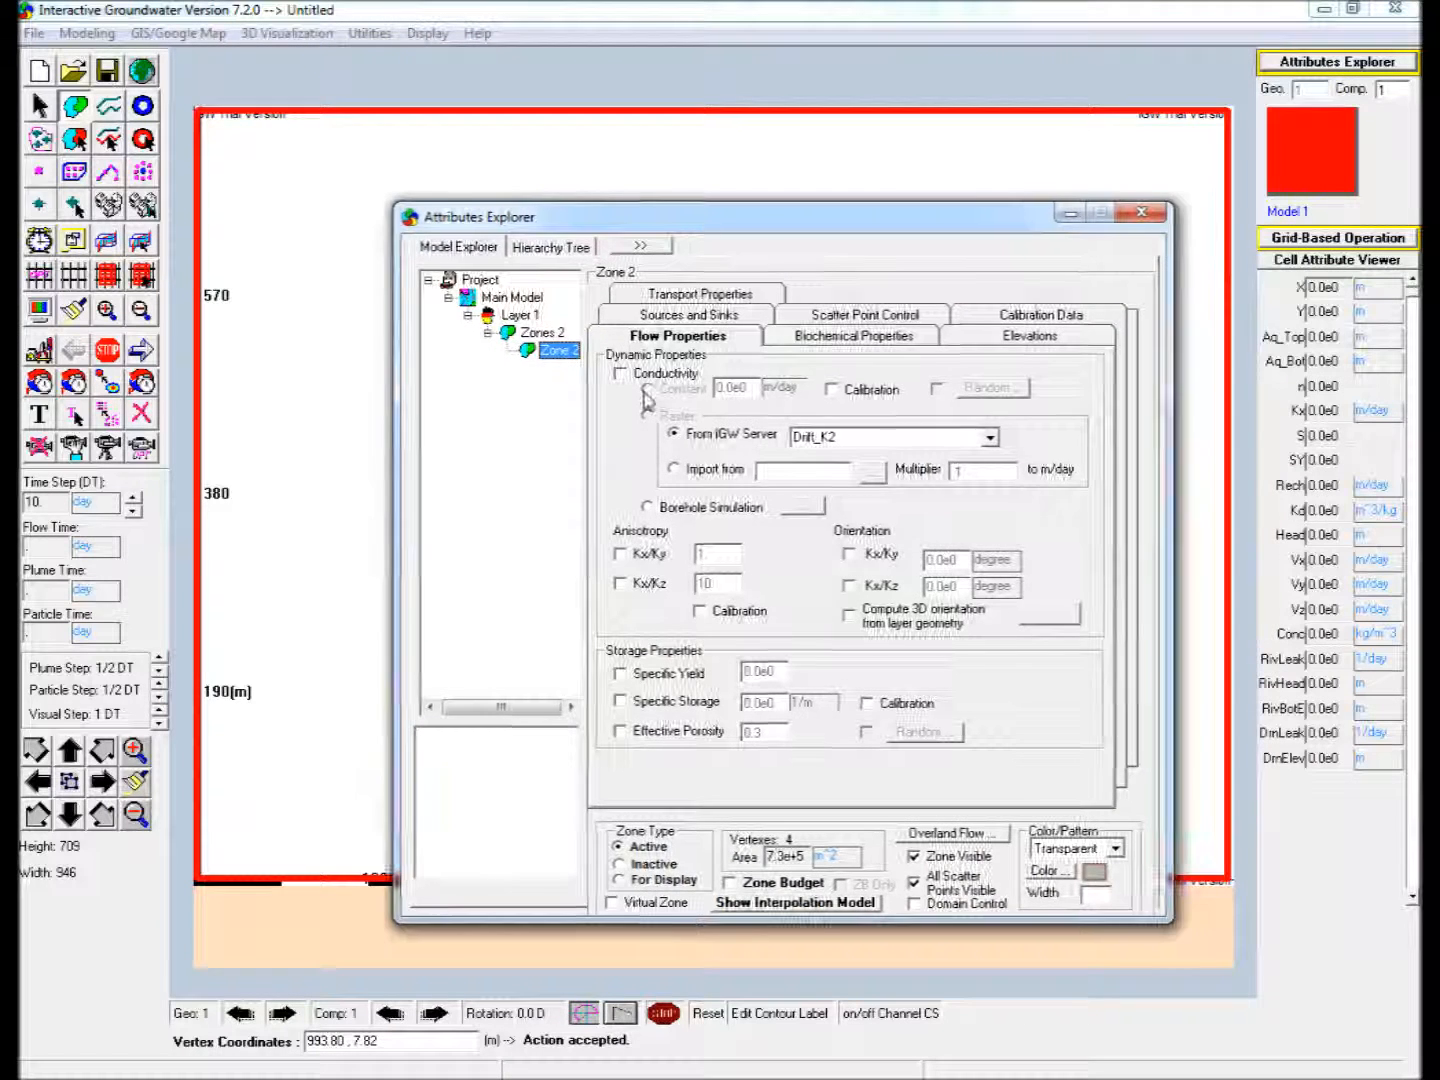
pyautogui.click(651, 374)
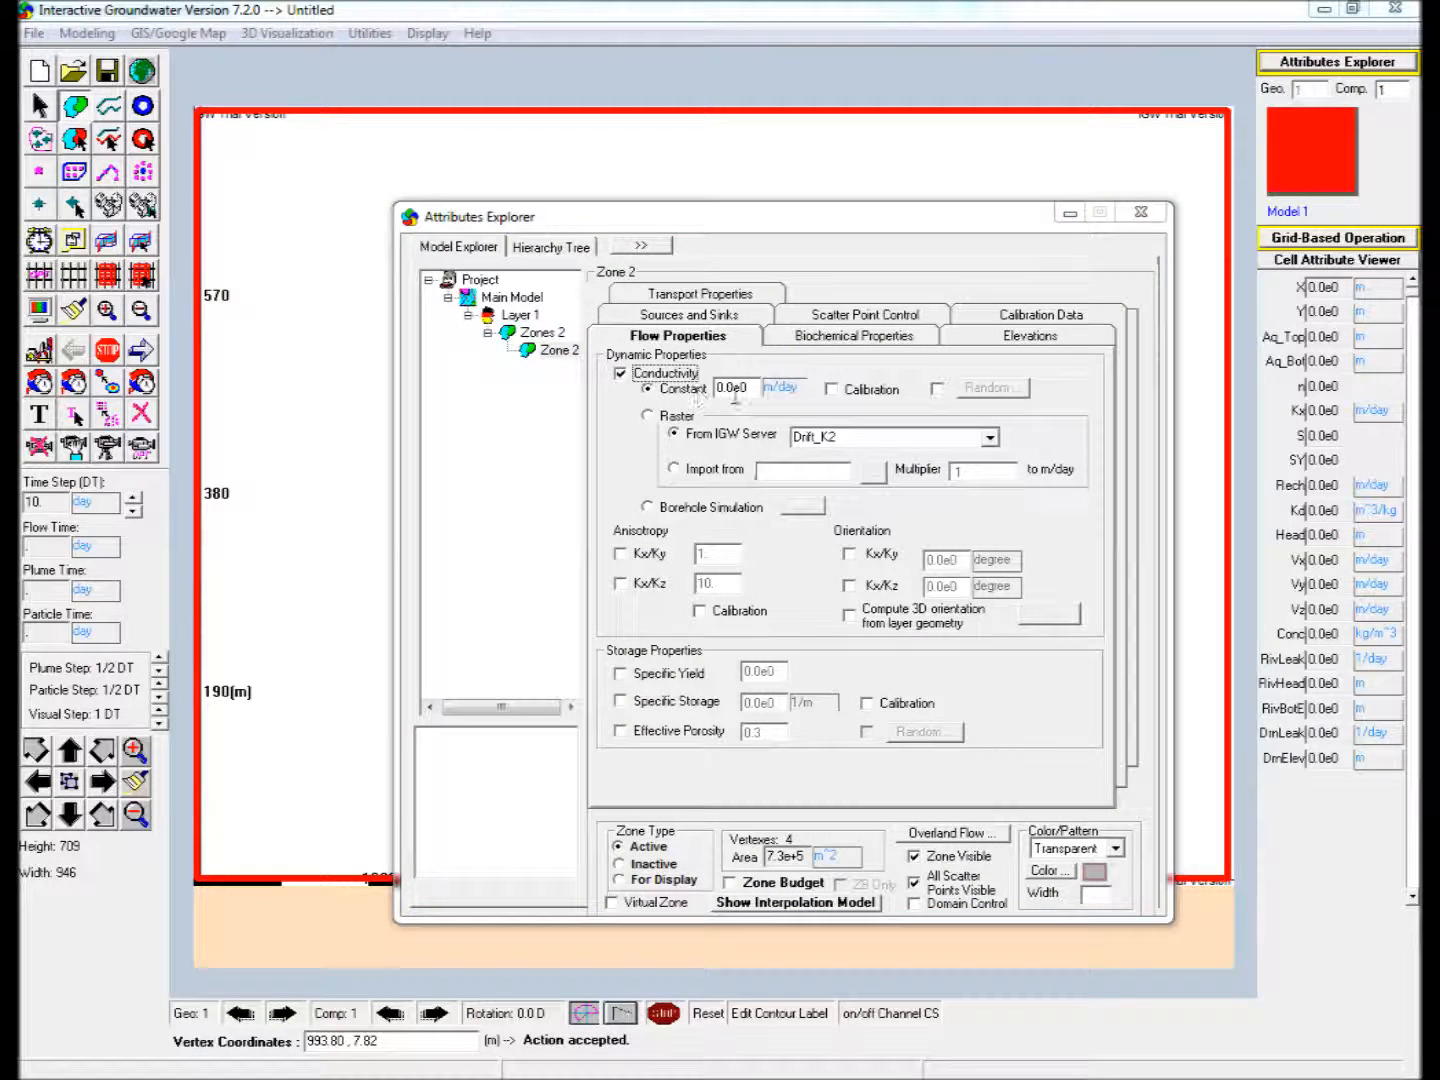
pyautogui.click(745, 388)
pyautogui.write('100')
# Enable the zone's top elevation as a constant 10 m.
pyautogui.click(1017, 338)
pyautogui.click(648, 364)
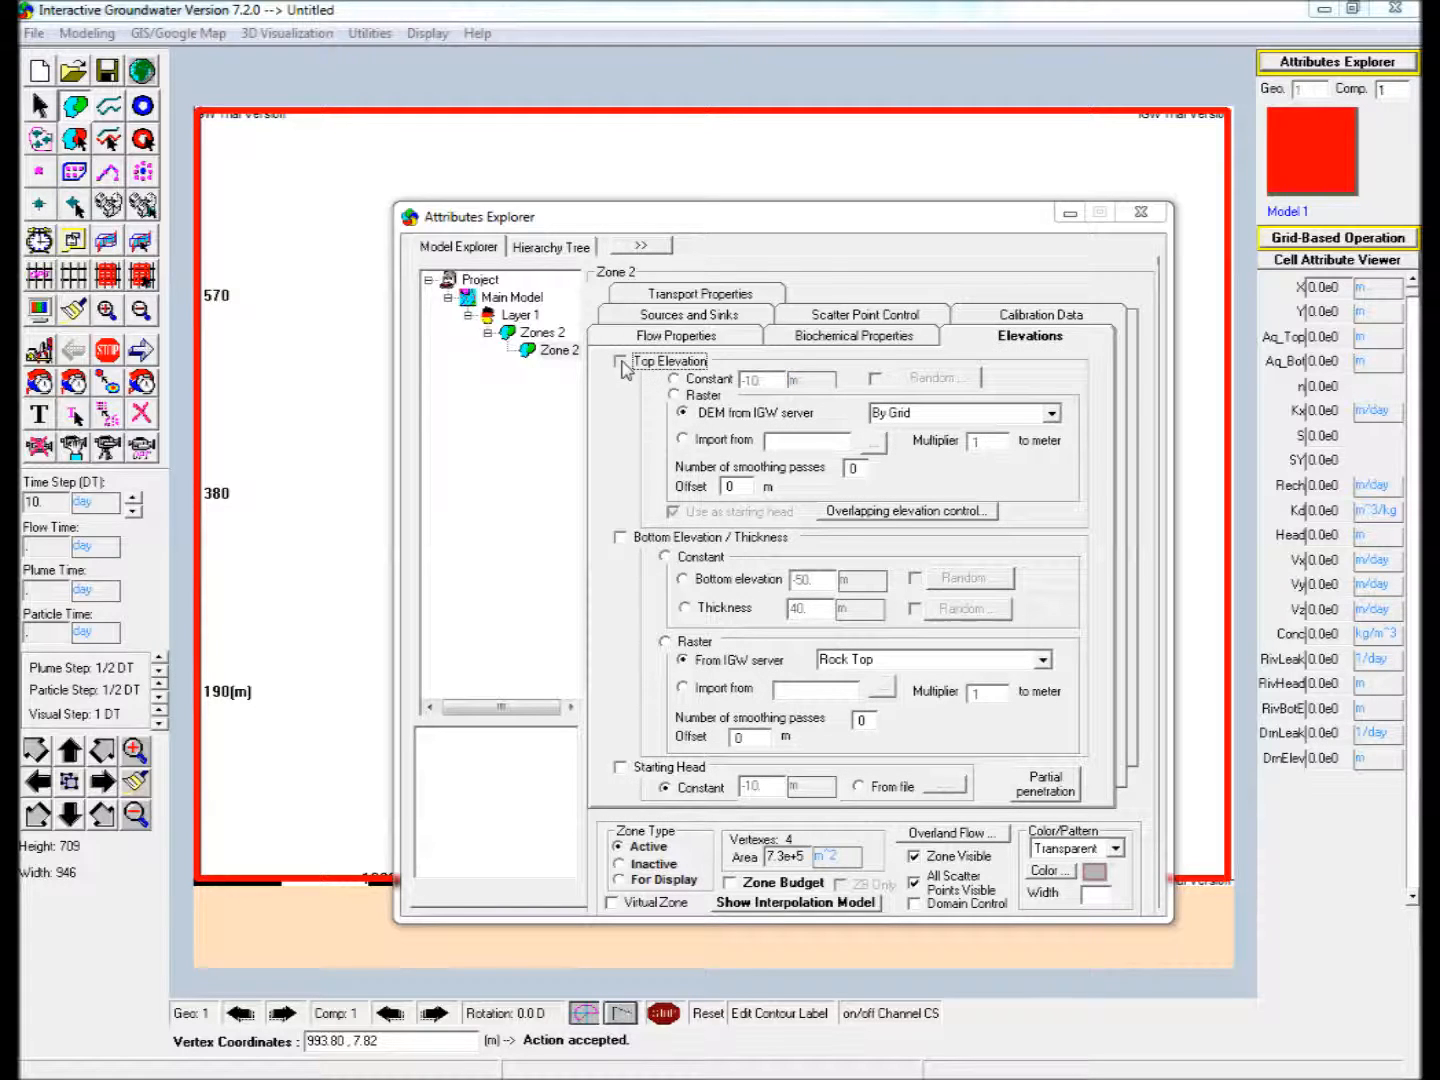
pyautogui.write('10')
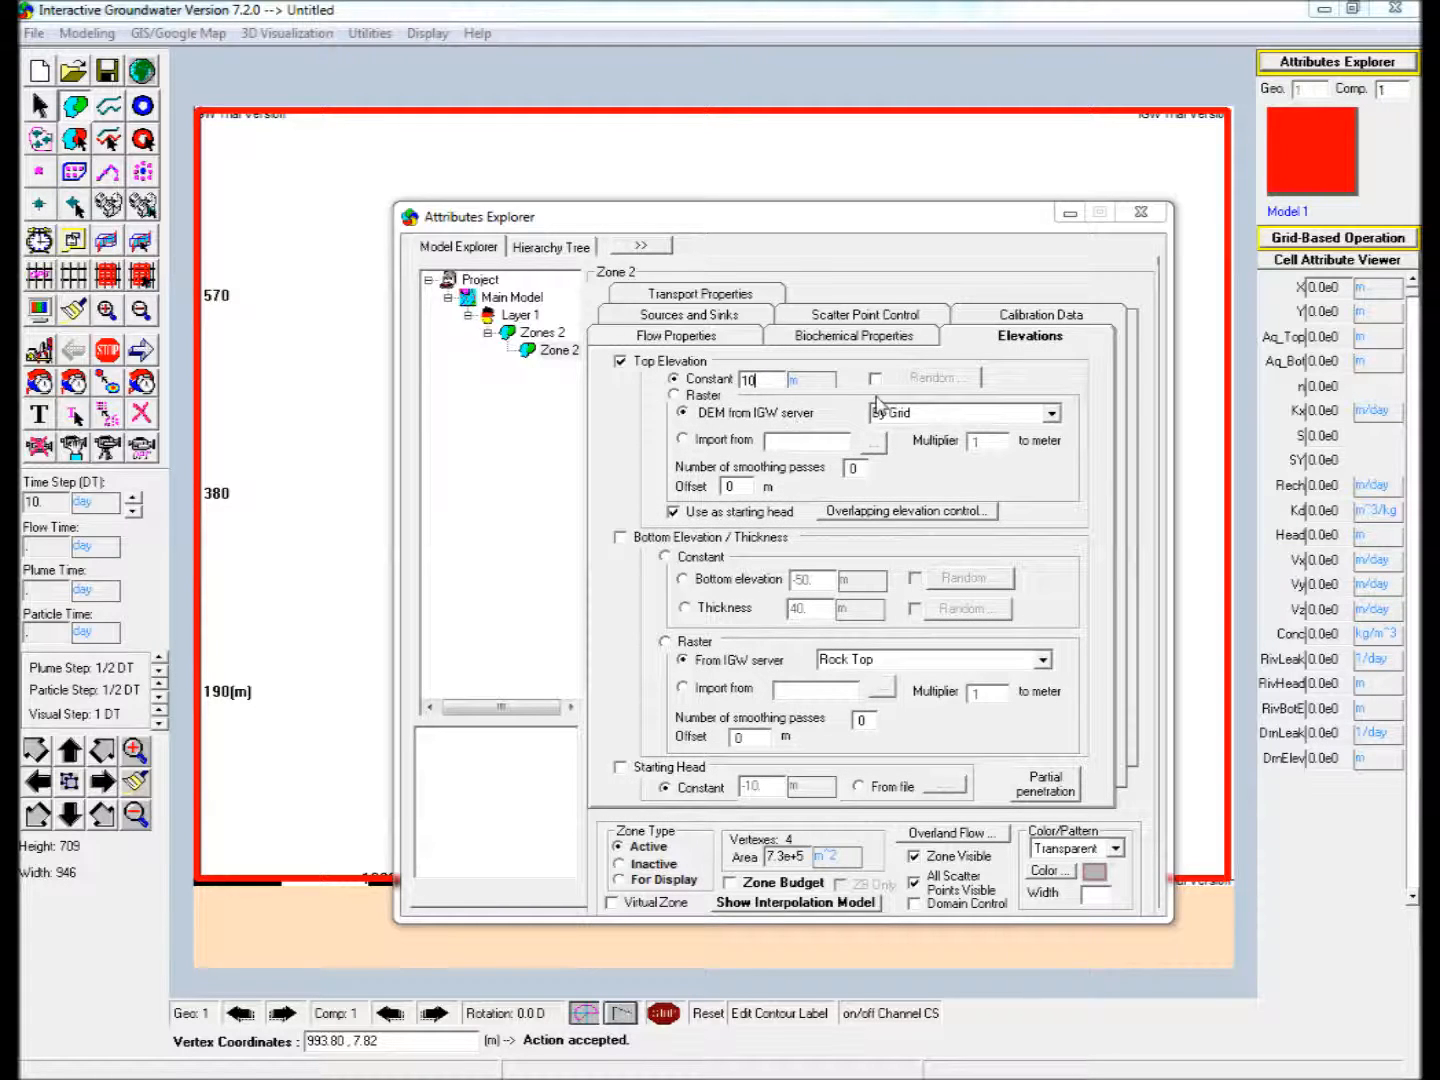
# Make the zone's top elevation an unconditional random field with LambdaX 1000 and LambdaY 1000.
pyautogui.click(876, 379)
pyautogui.click(933, 378)
pyautogui.doubleClick(775, 490)
pyautogui.write('1000')
pyautogui.press('Tab')
pyautogui.write('1000')
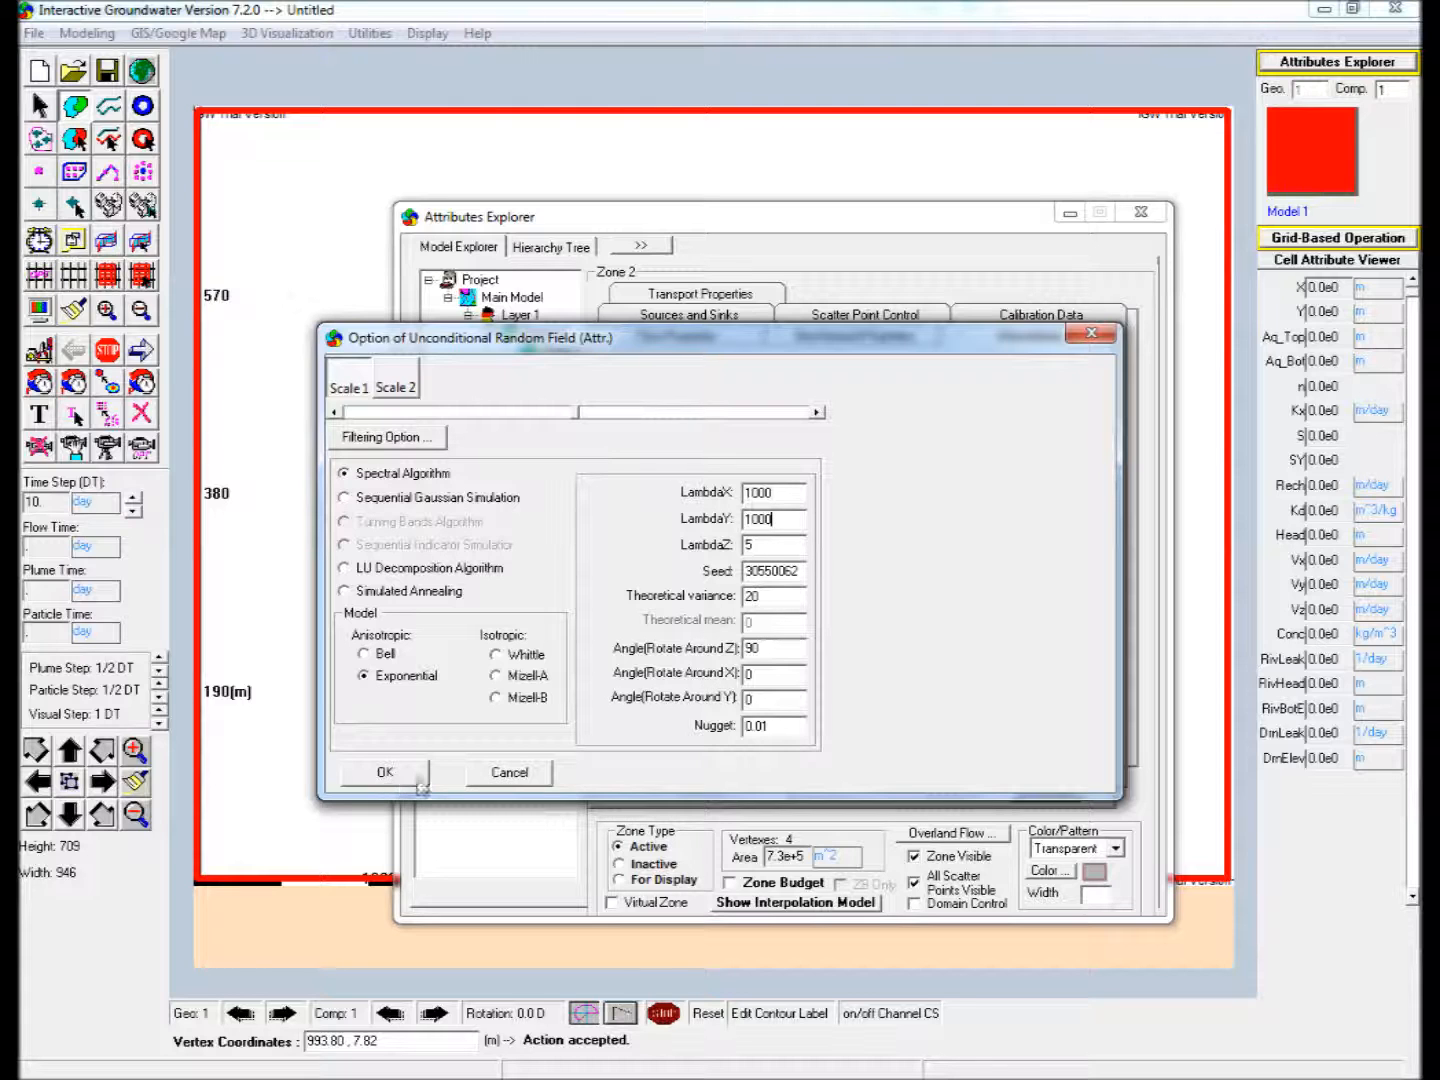
pyautogui.click(386, 773)
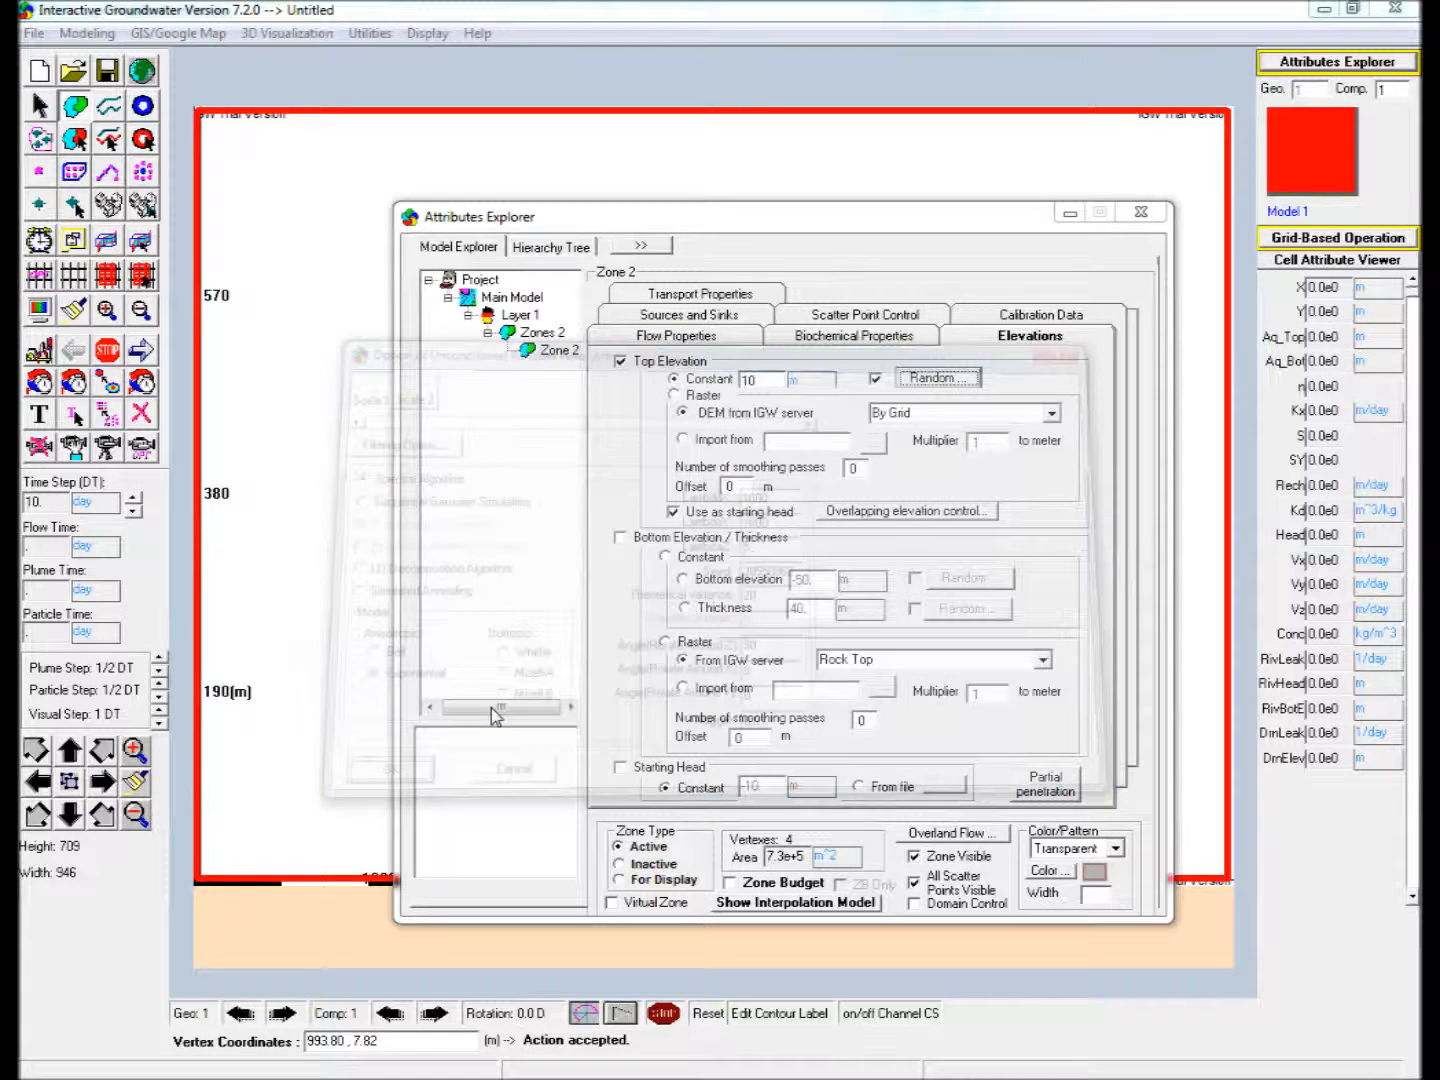
# Turn off using the top elevation as starting head and enable a constant bottom elevation of -50 m for the zone.
pyautogui.click(673, 512)
pyautogui.click(620, 537)
pyautogui.click(682, 579)
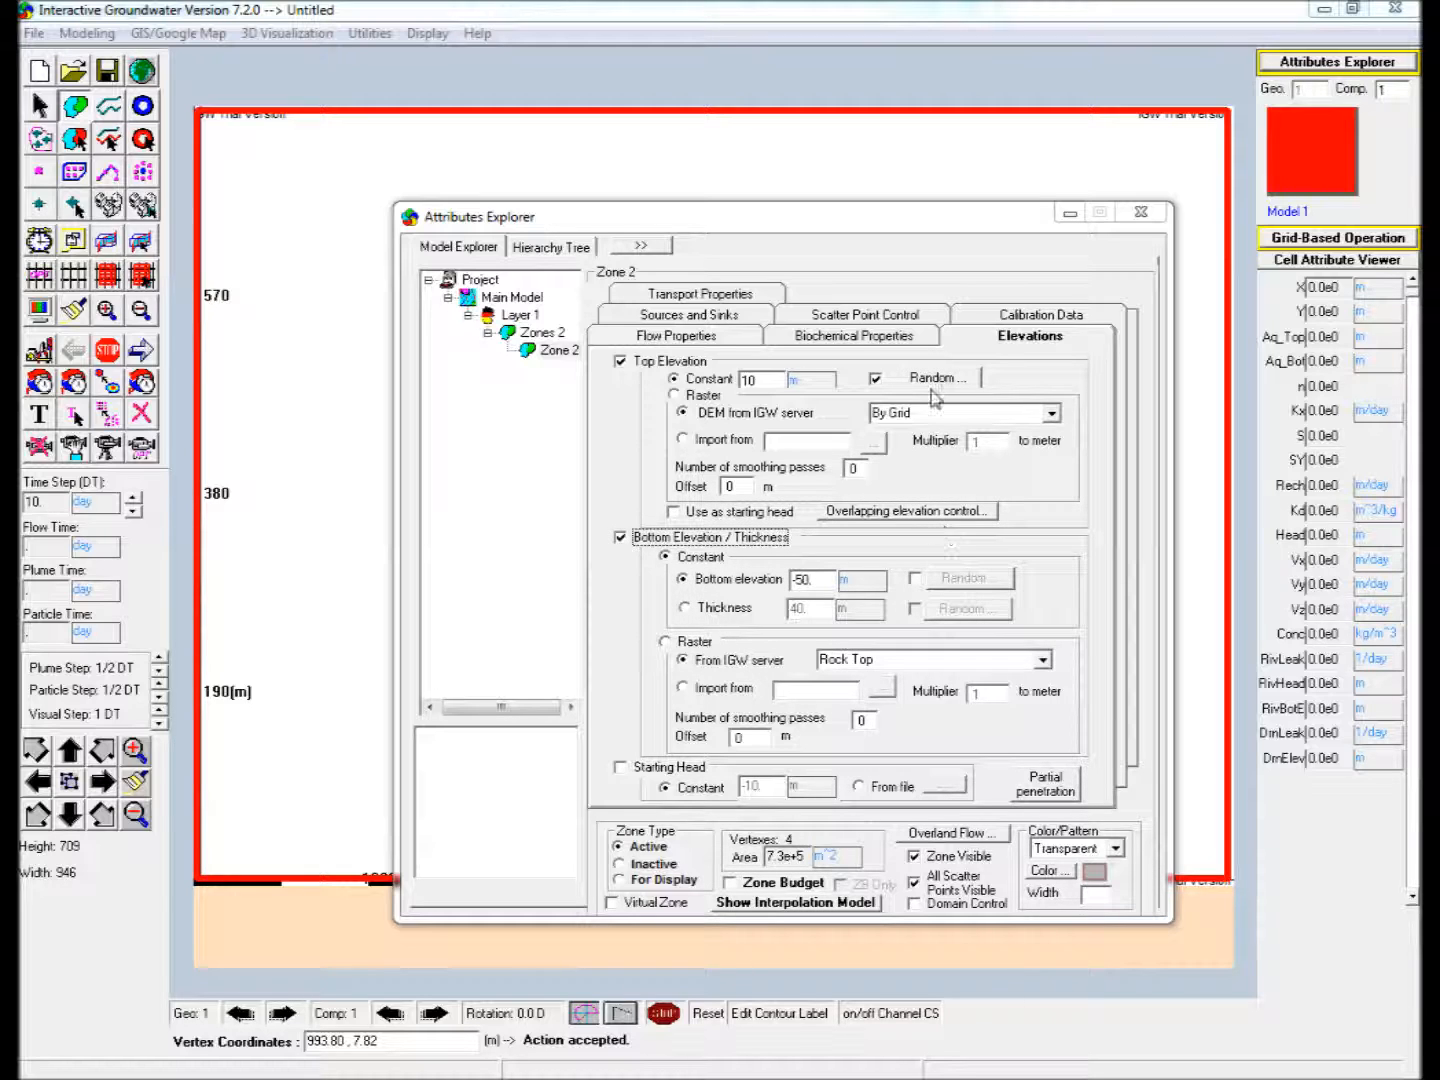
pyautogui.click(682, 337)
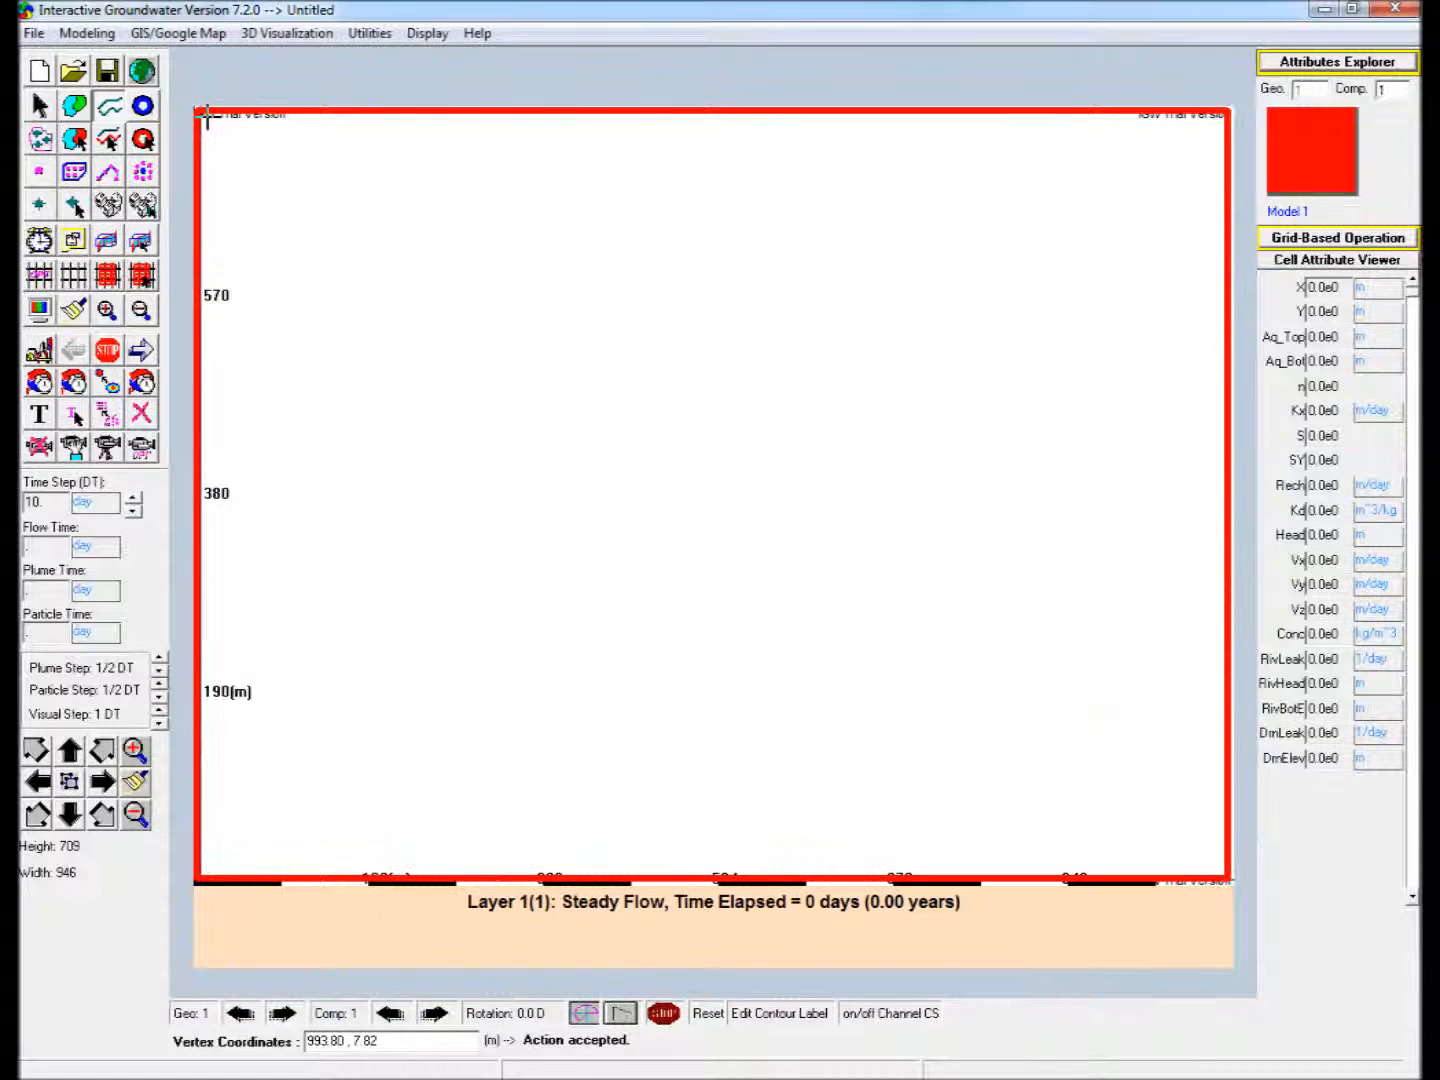
# Draw a vertical polyline along the domain's west edge and set its constant prescribed head to 5 m.
pyautogui.click(209, 119)
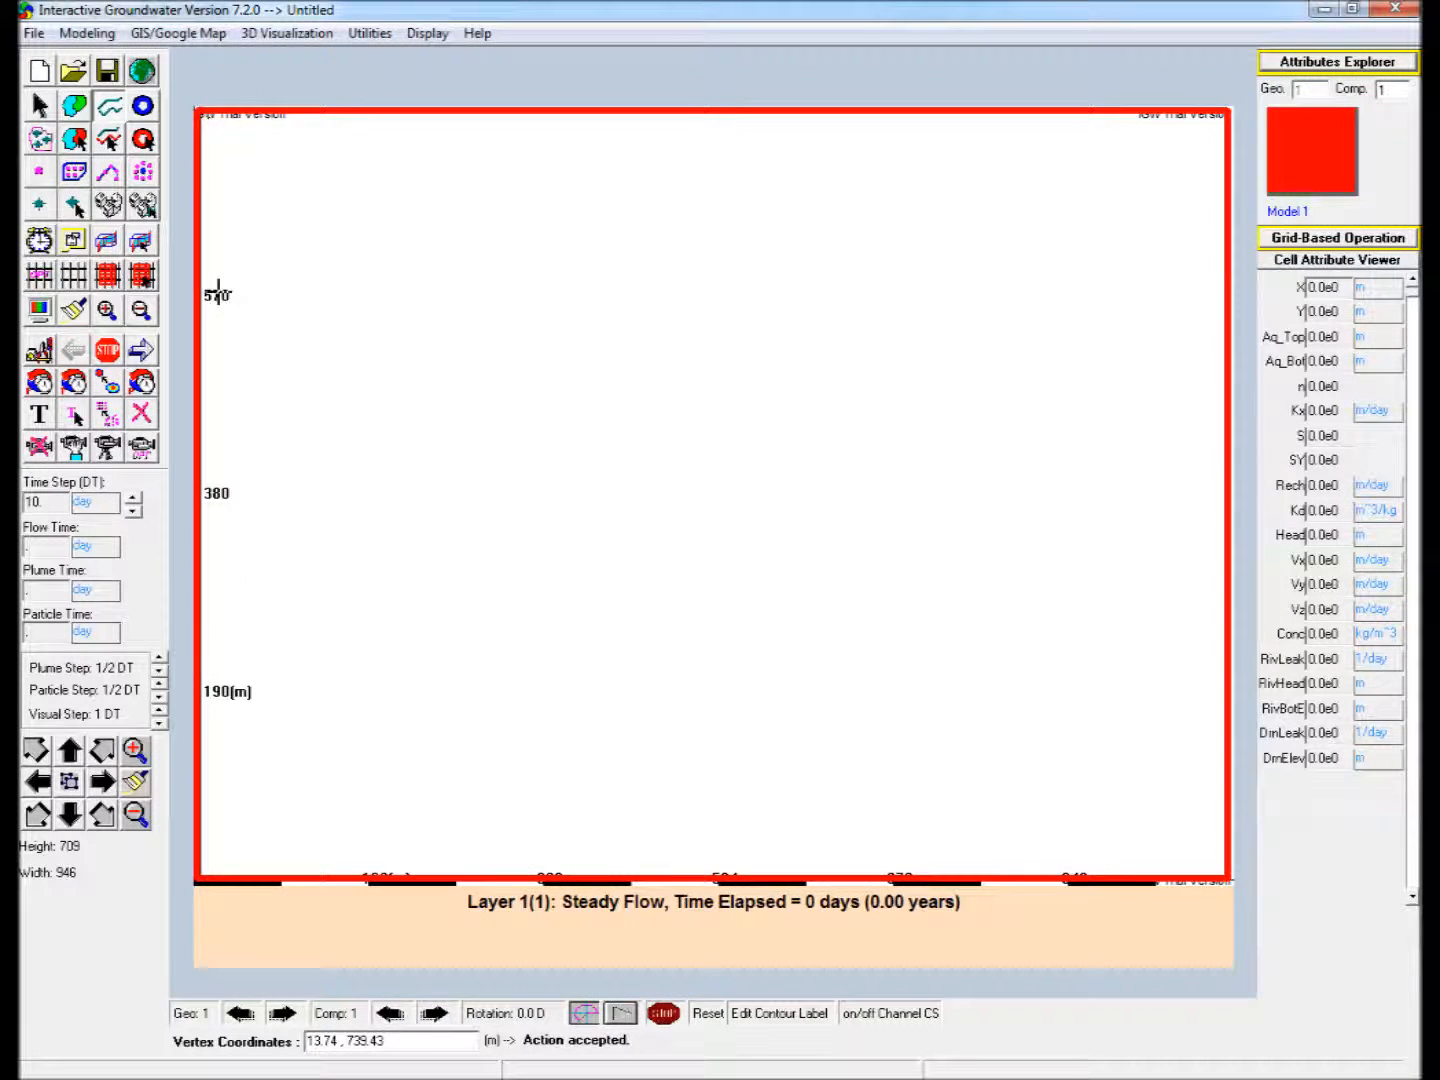
pyautogui.doubleClick(209, 873)
pyautogui.click(1340, 61)
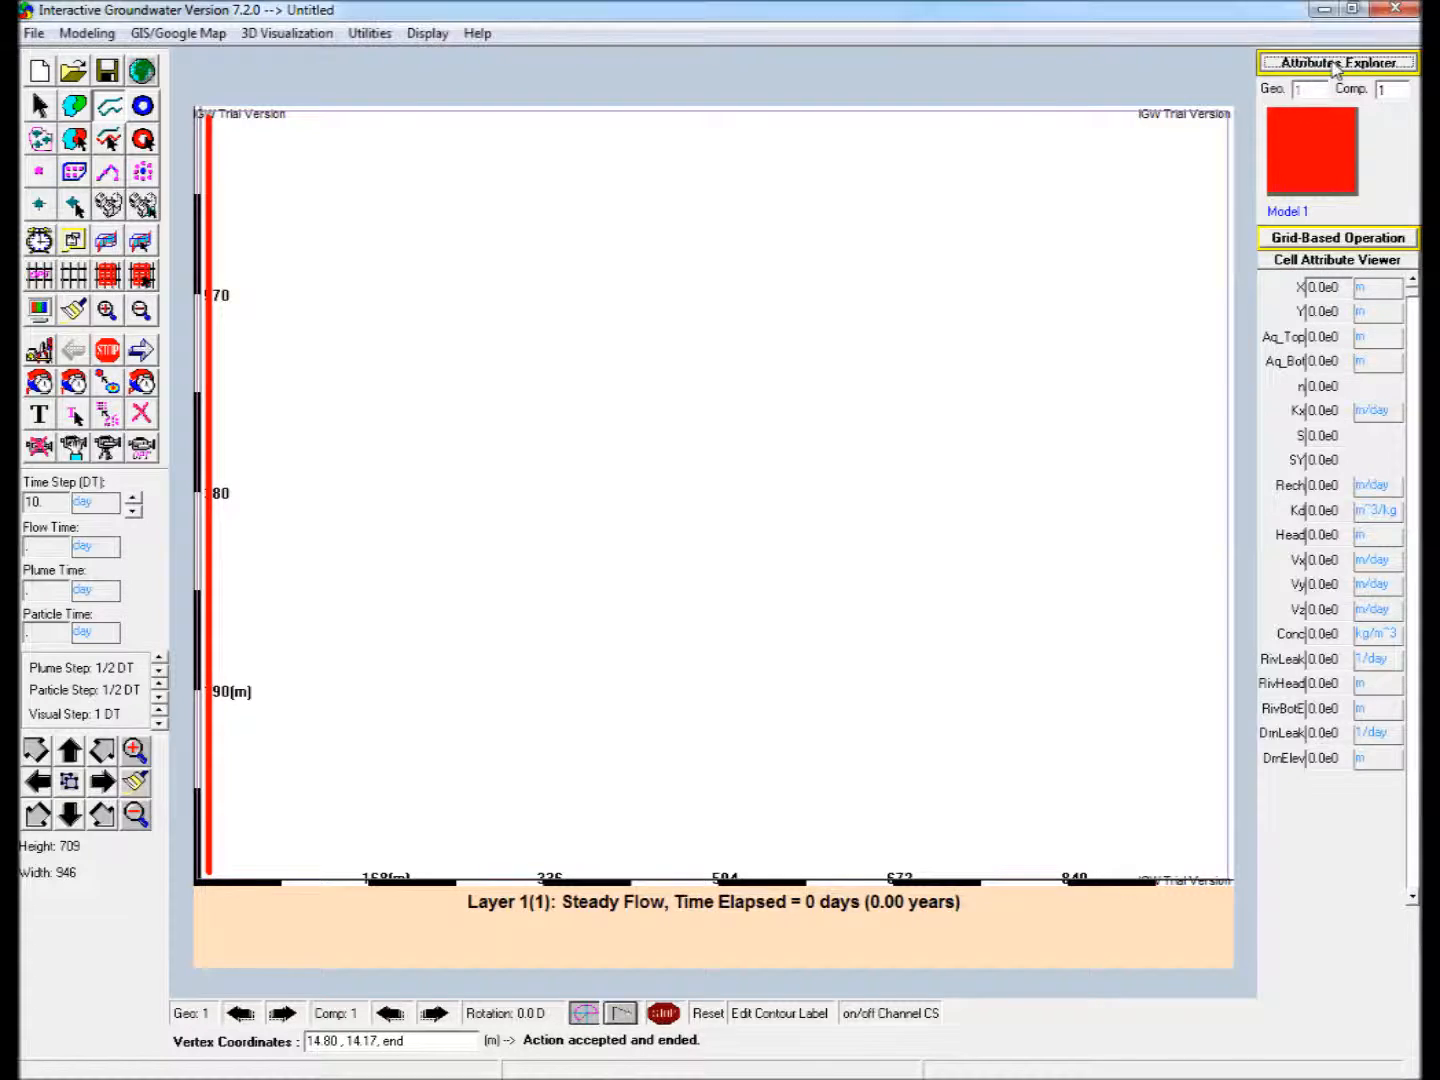
pyautogui.moveTo(1305, 244); pyautogui.dragTo(778, 182)
pyautogui.doubleClick(825, 307)
pyautogui.write('5')
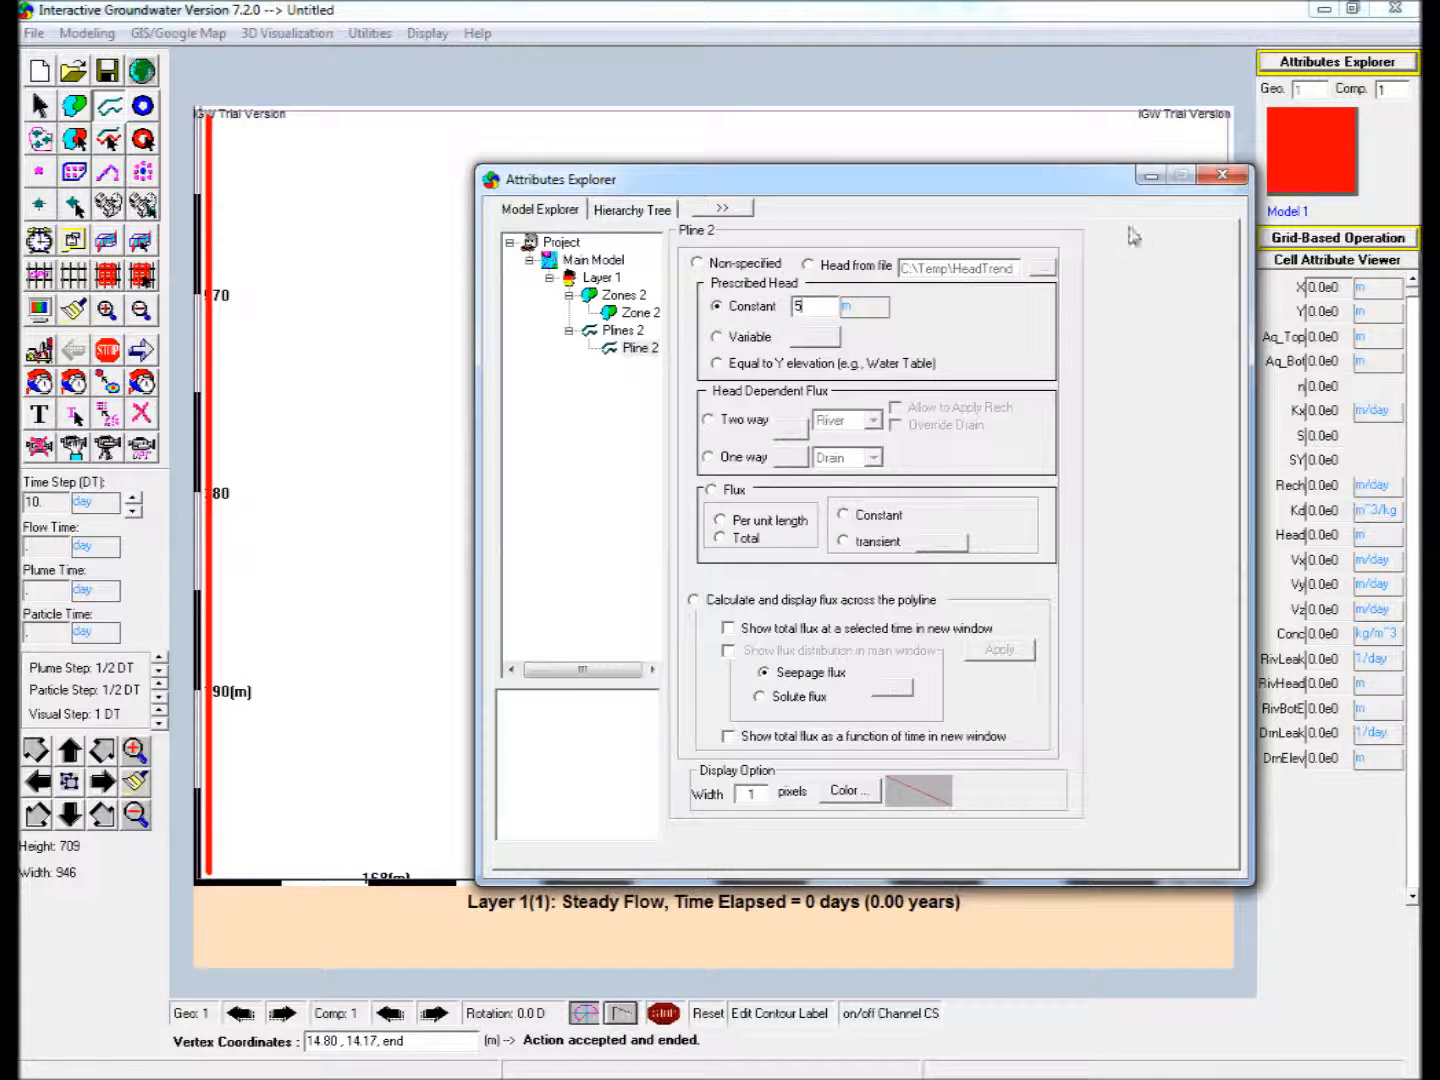
pyautogui.click(1214, 176)
# Draw a vertical polyline along the domain's east edge with a constant prescribed head of 0 m.
pyautogui.click(1219, 116)
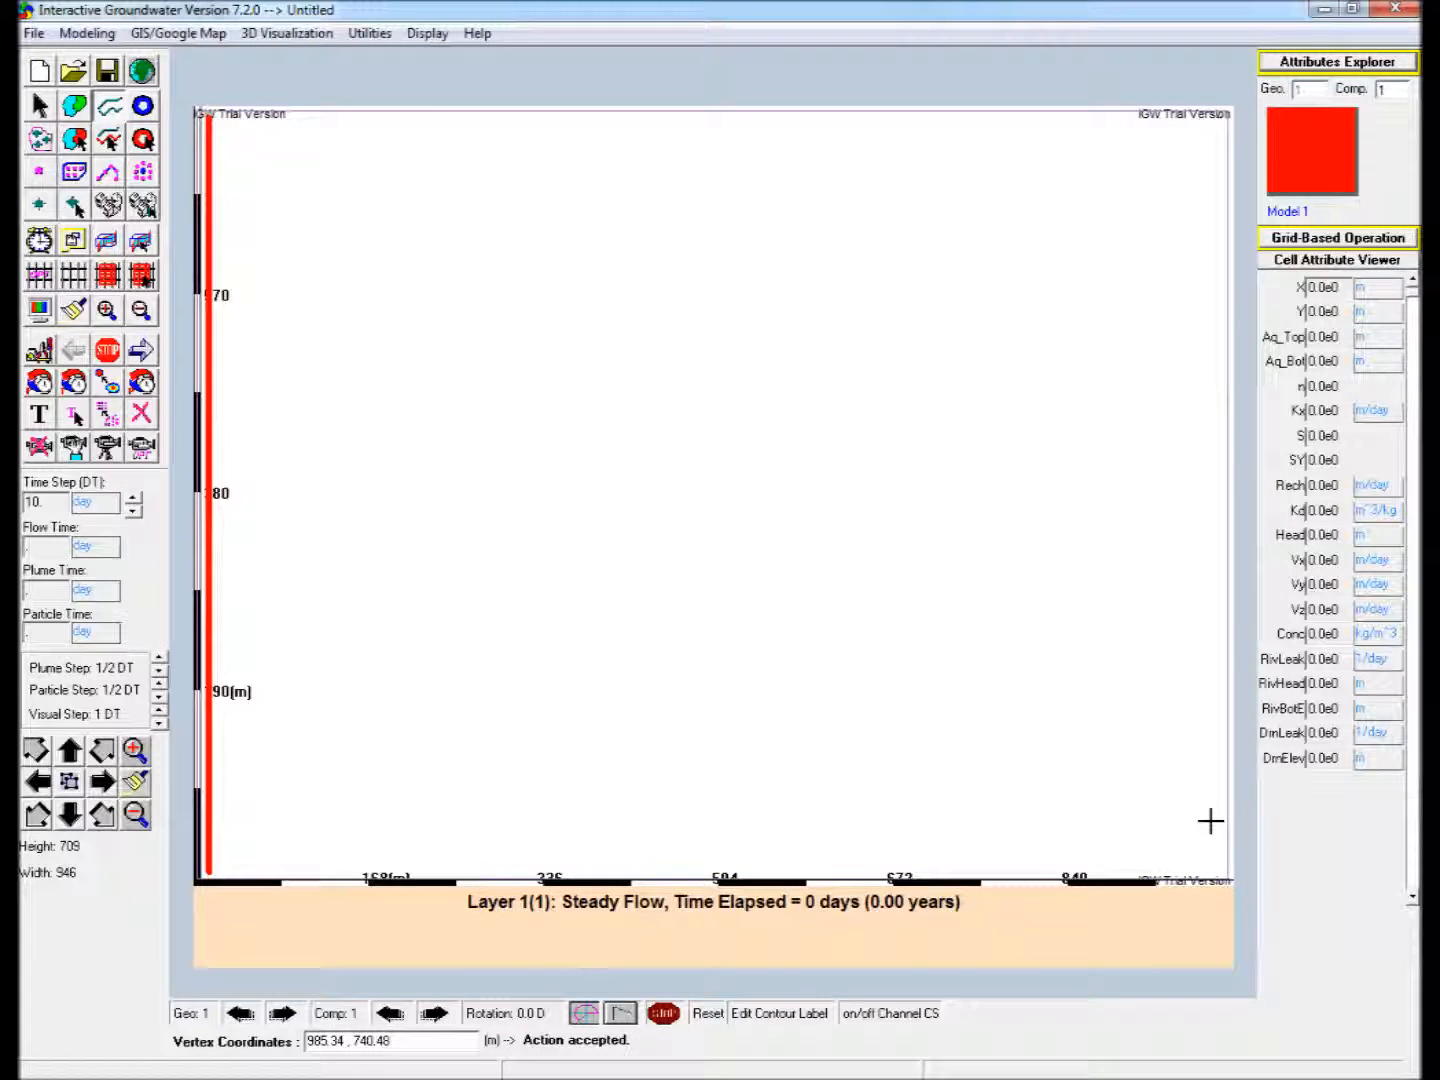
pyautogui.rightClick(1220, 878)
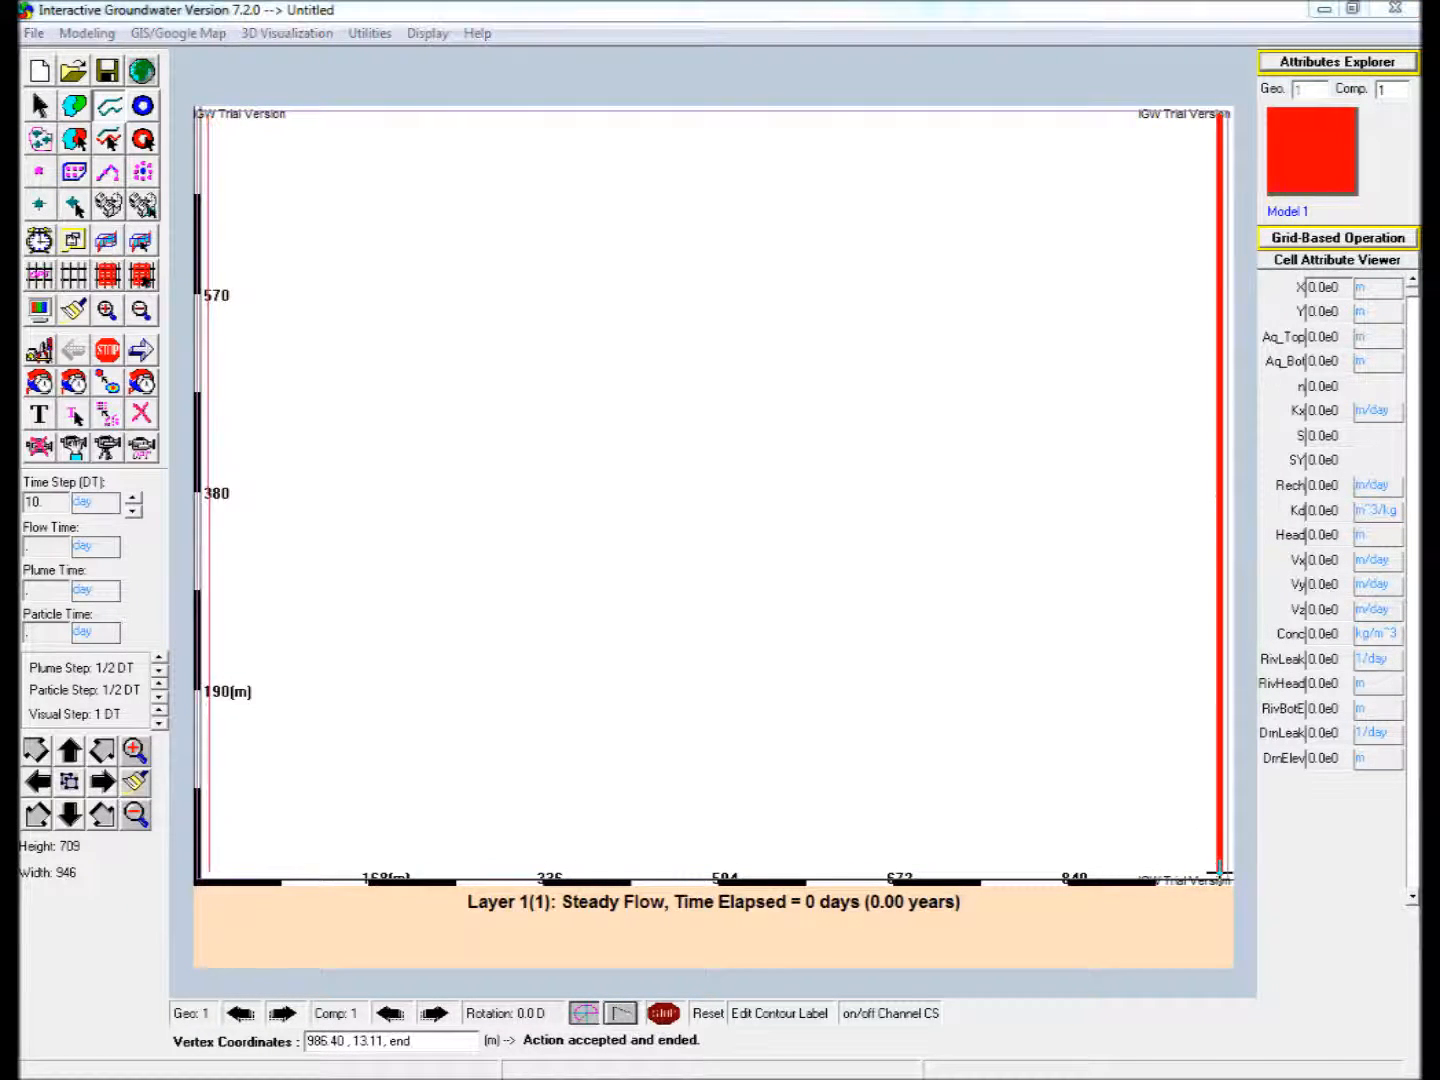
pyautogui.click(1309, 64)
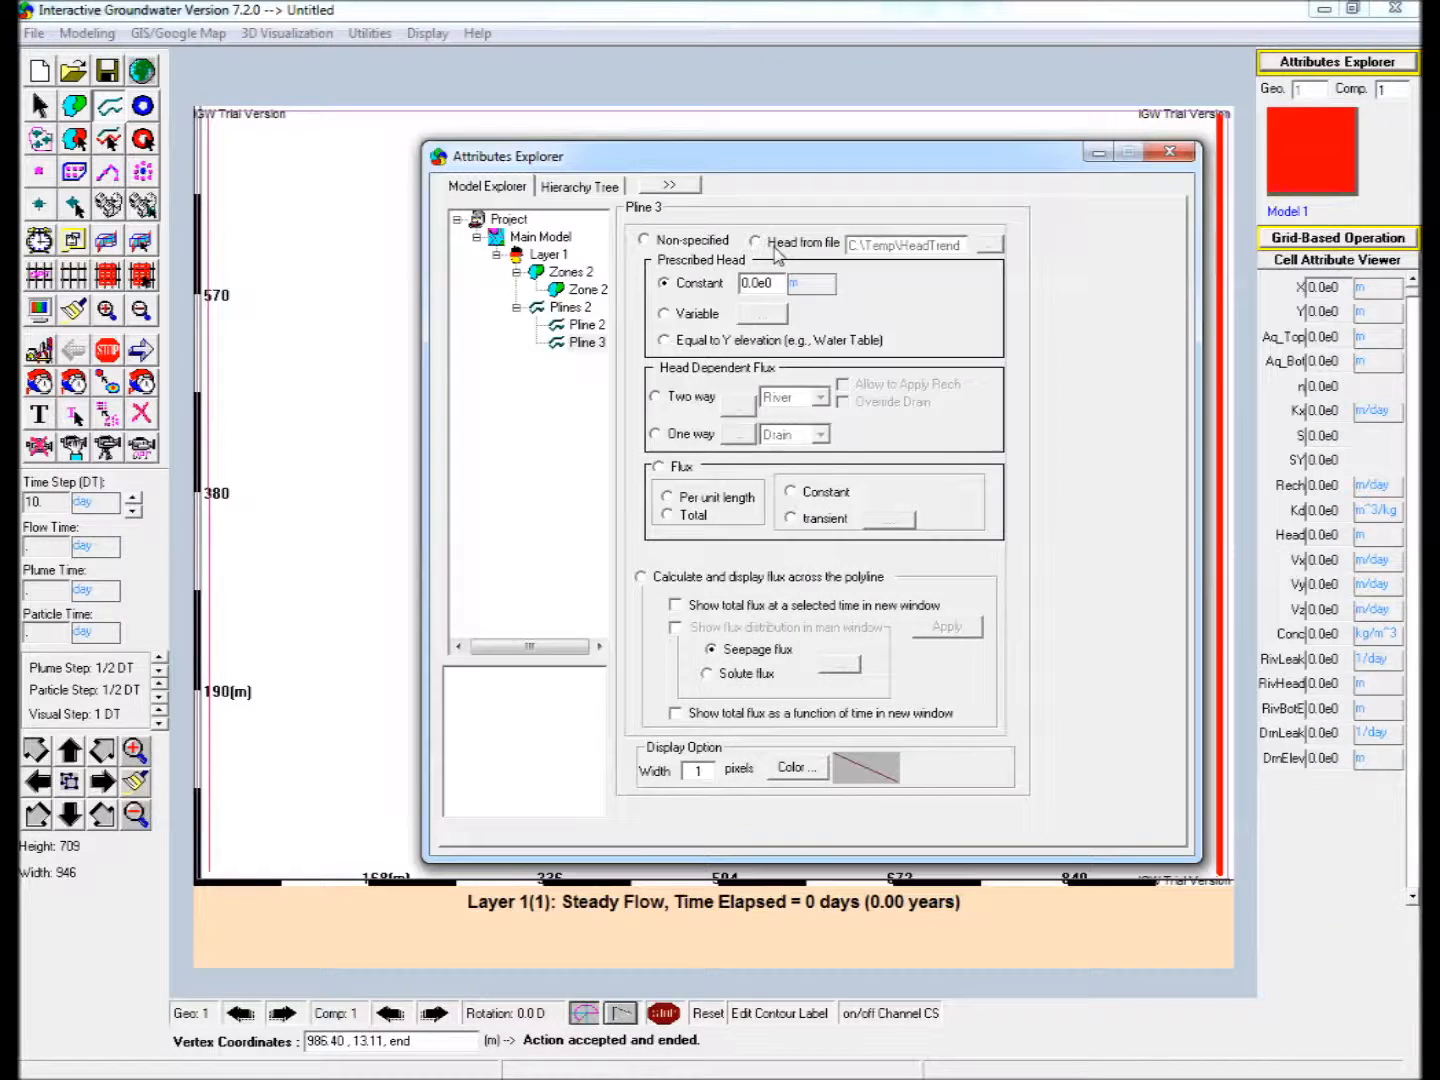
pyautogui.click(1098, 152)
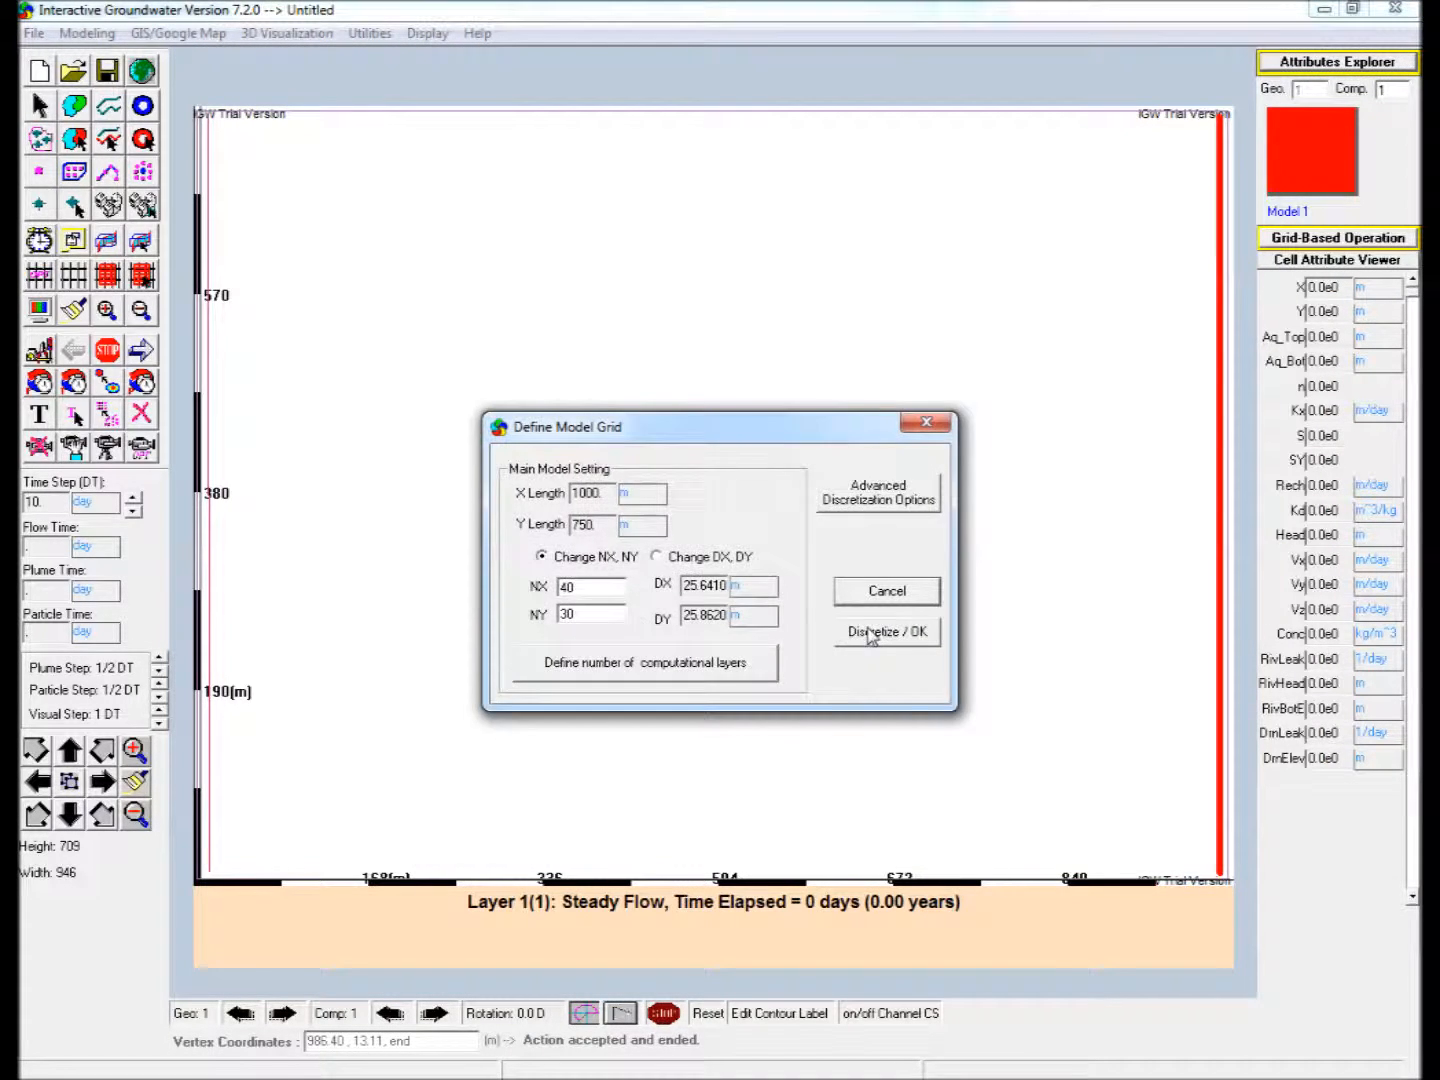
# Discretize the model with NX 40 and NY 30 and run the steady flow simulation with color-filled contours.
pyautogui.click(861, 631)
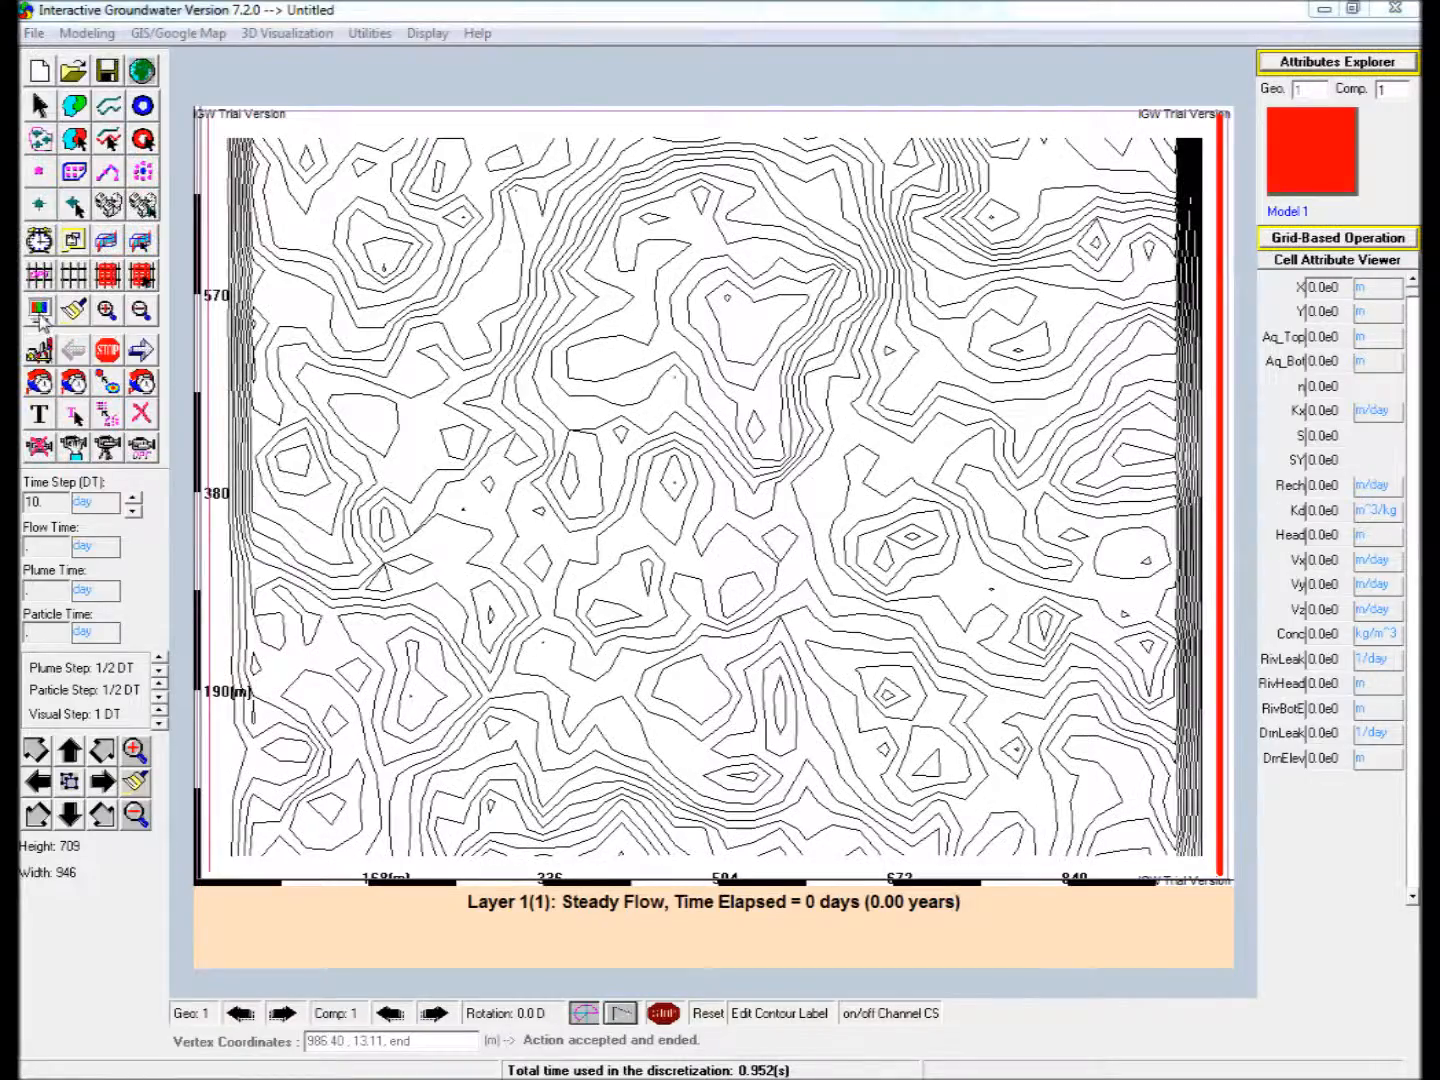
pyautogui.click(40, 315)
pyautogui.click(136, 299)
pyautogui.click(122, 137)
pyautogui.click(73, 484)
pyautogui.click(67, 572)
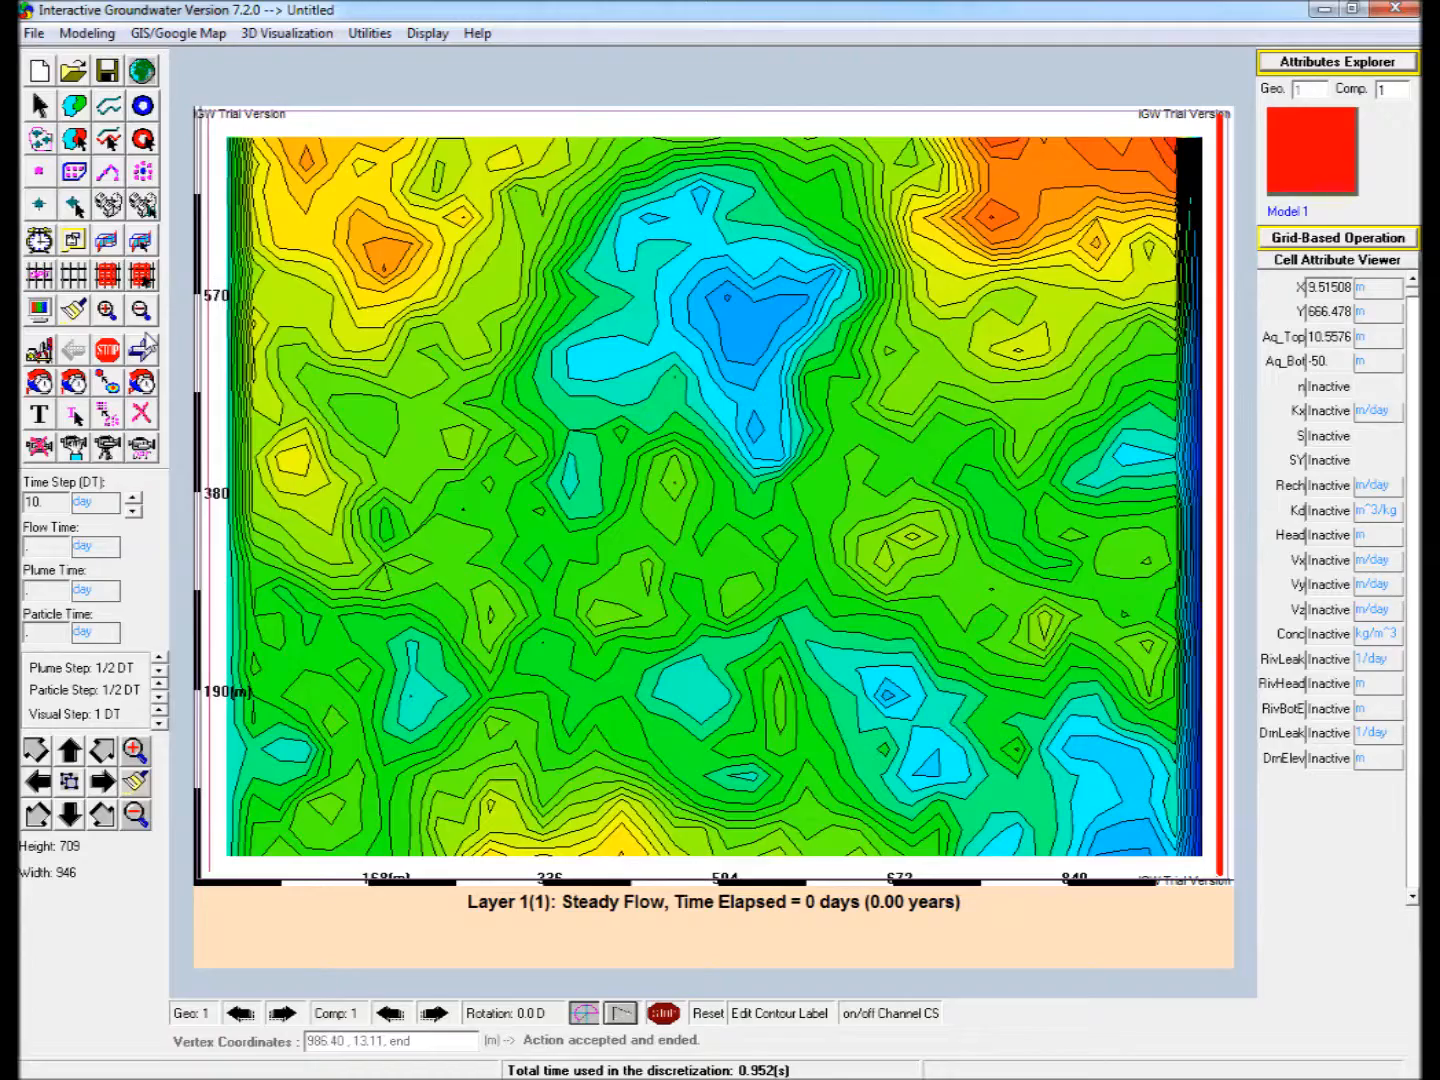
pyautogui.click(141, 352)
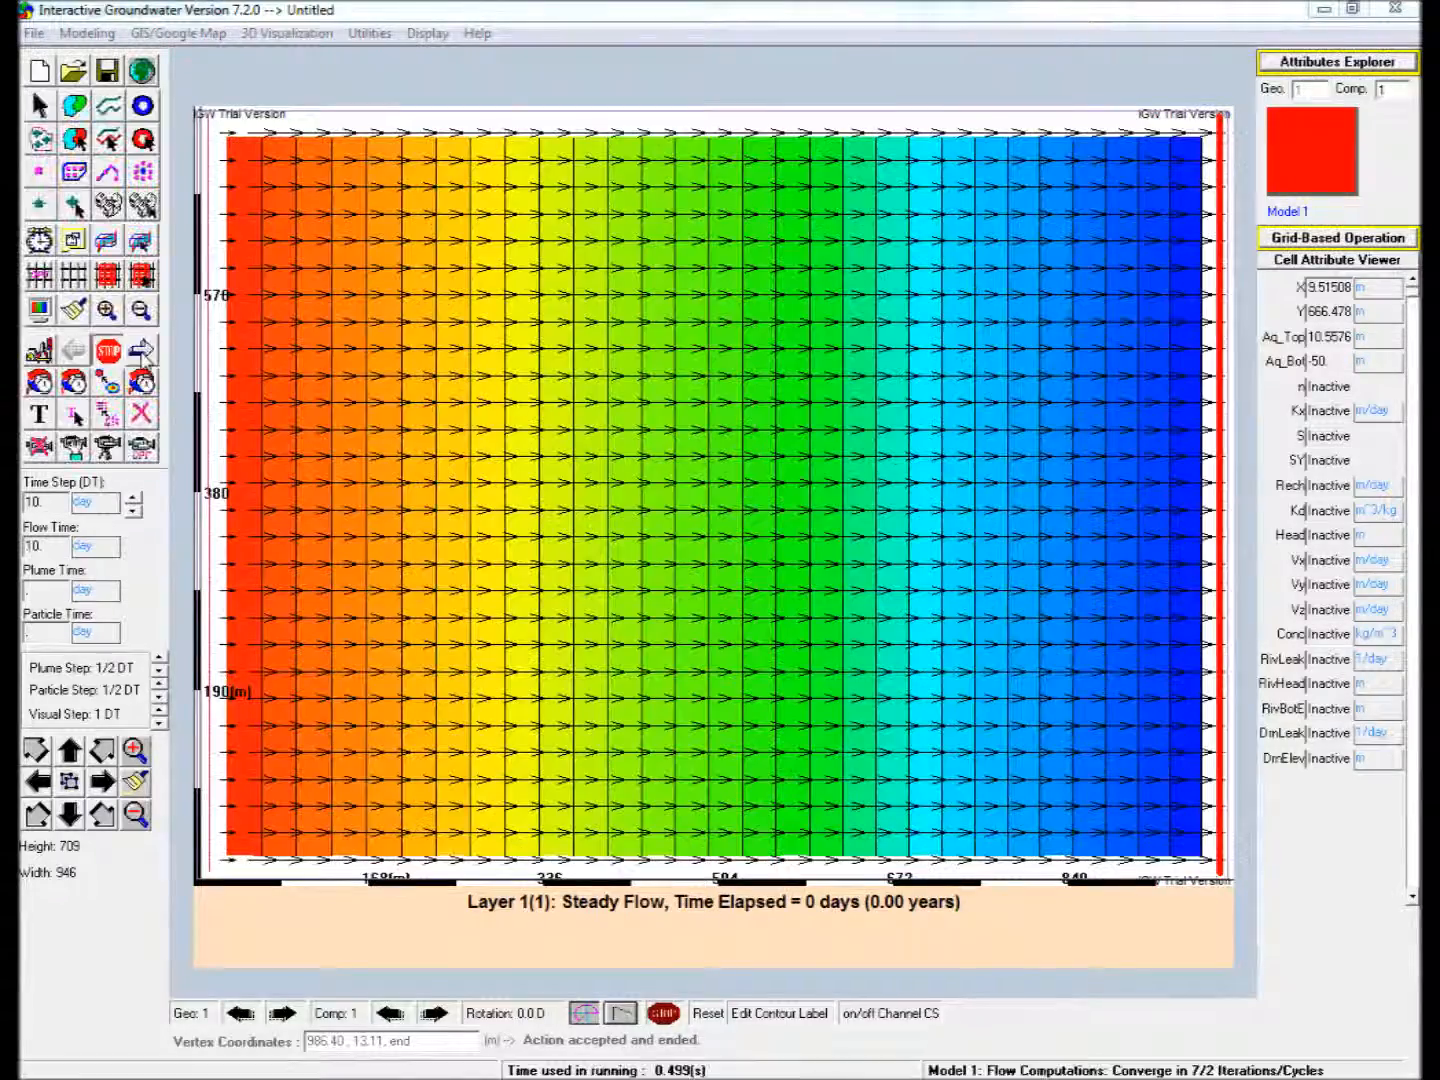
# Place six wells in two clusters of three just north of the domain's center, one around X 540 m, the other around X 490 m.
pyautogui.click(770, 314)
pyautogui.click(756, 343)
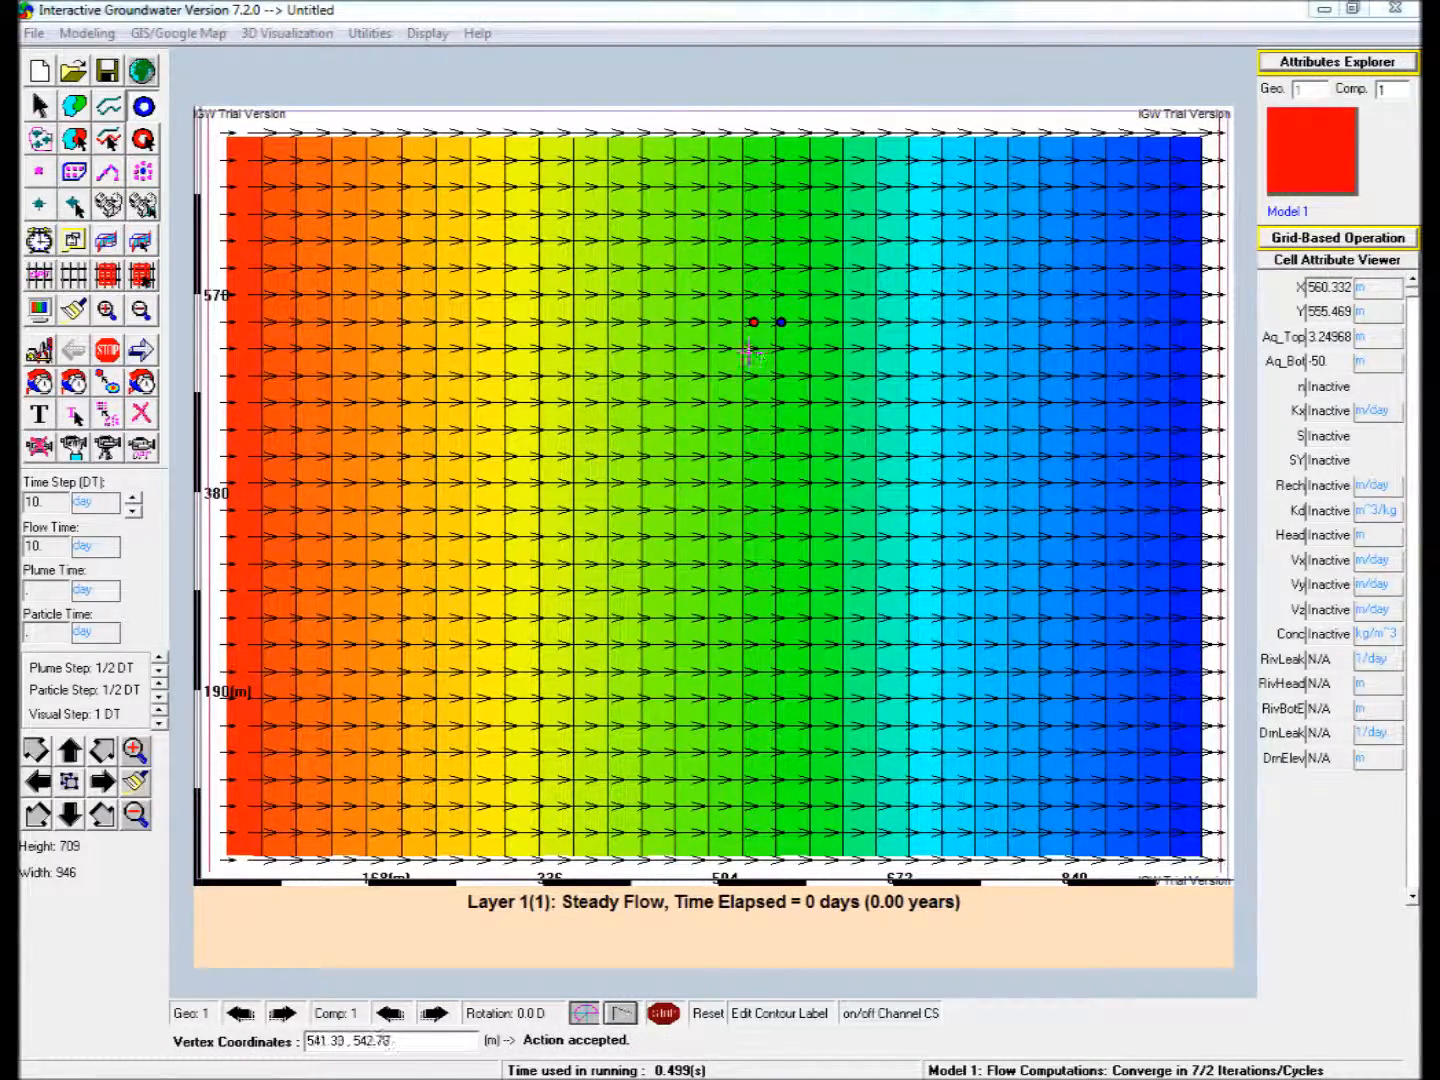
pyautogui.click(752, 348)
pyautogui.click(727, 402)
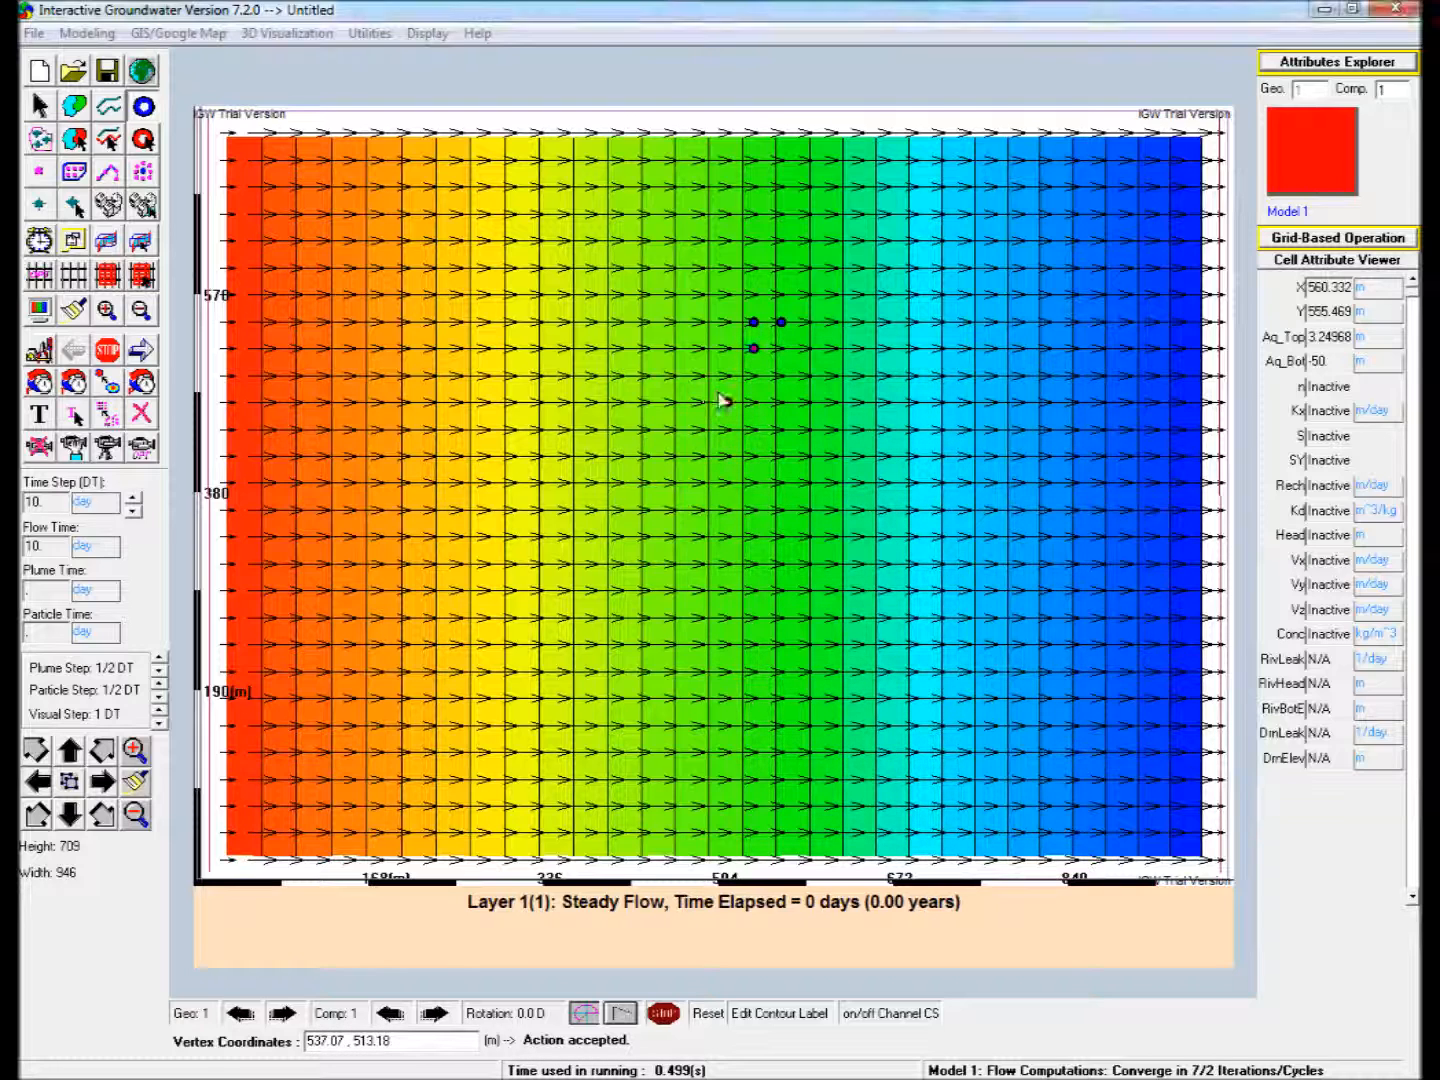
pyautogui.click(701, 402)
pyautogui.click(701, 430)
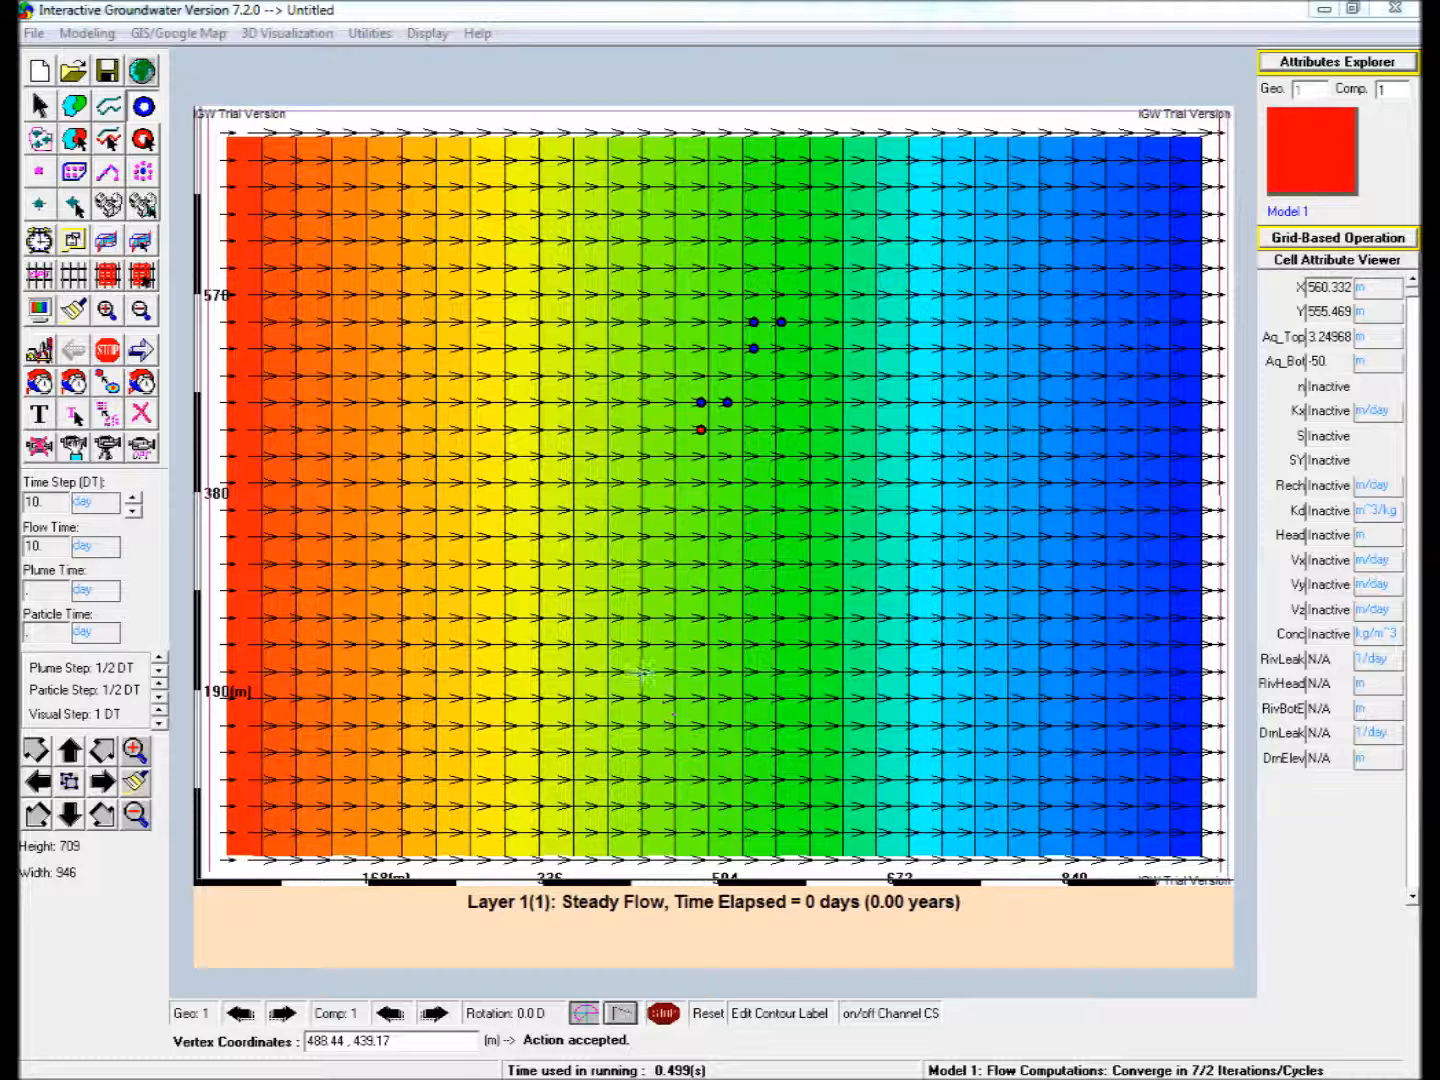
# Add seven wells in the domain's southwest-central area: a cluster of three and a group of four to its southeast.
pyautogui.click(540, 564)
pyautogui.click(568, 564)
pyautogui.click(567, 590)
pyautogui.click(621, 644)
pyautogui.click(648, 644)
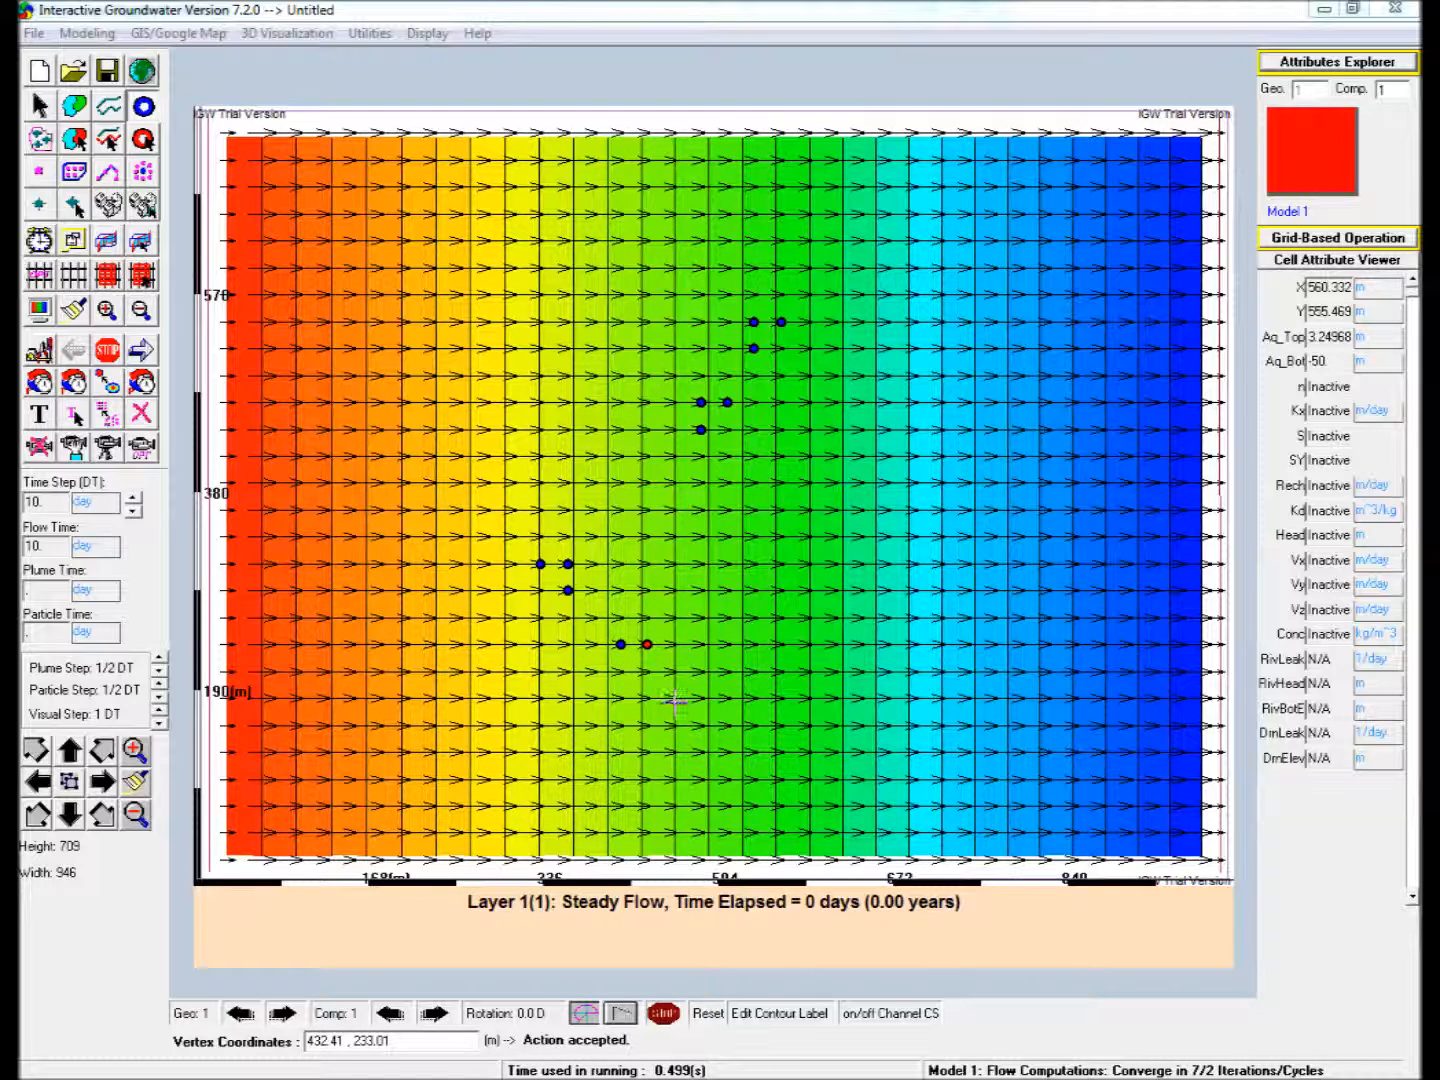
pyautogui.click(621, 698)
pyautogui.click(676, 698)
# Set the well group's constant pumping flow rate to -500 m^3/day and apply it to all pumping wells.
pyautogui.click(1360, 62)
pyautogui.moveTo(1290, 238); pyautogui.dragTo(889, 138)
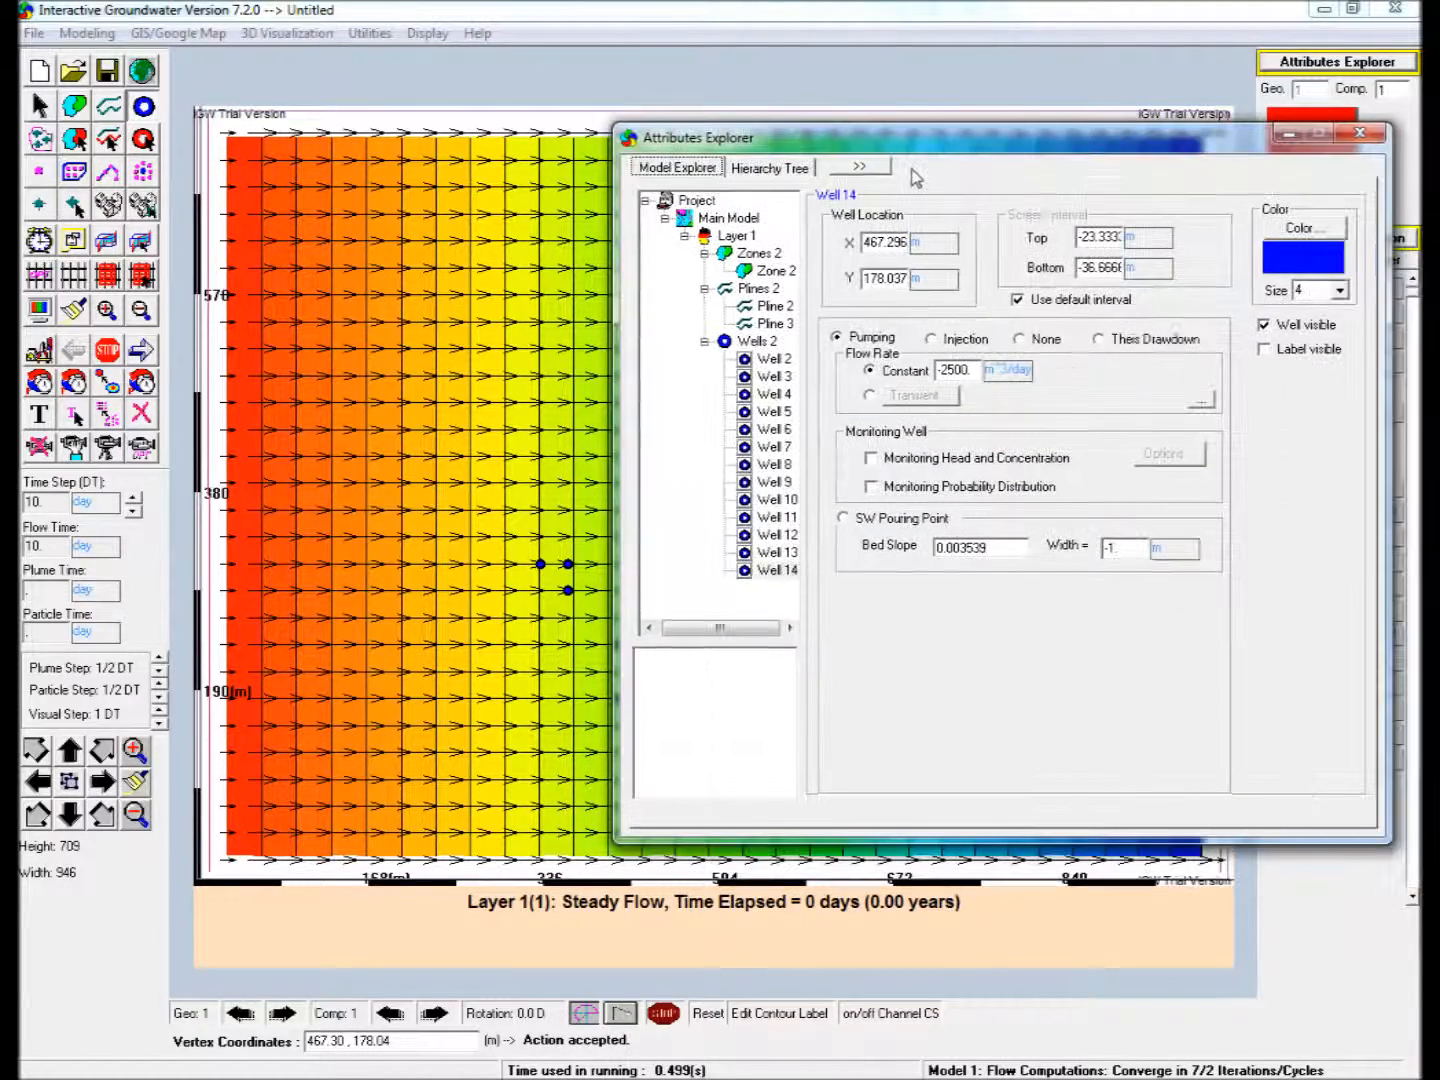
pyautogui.click(756, 341)
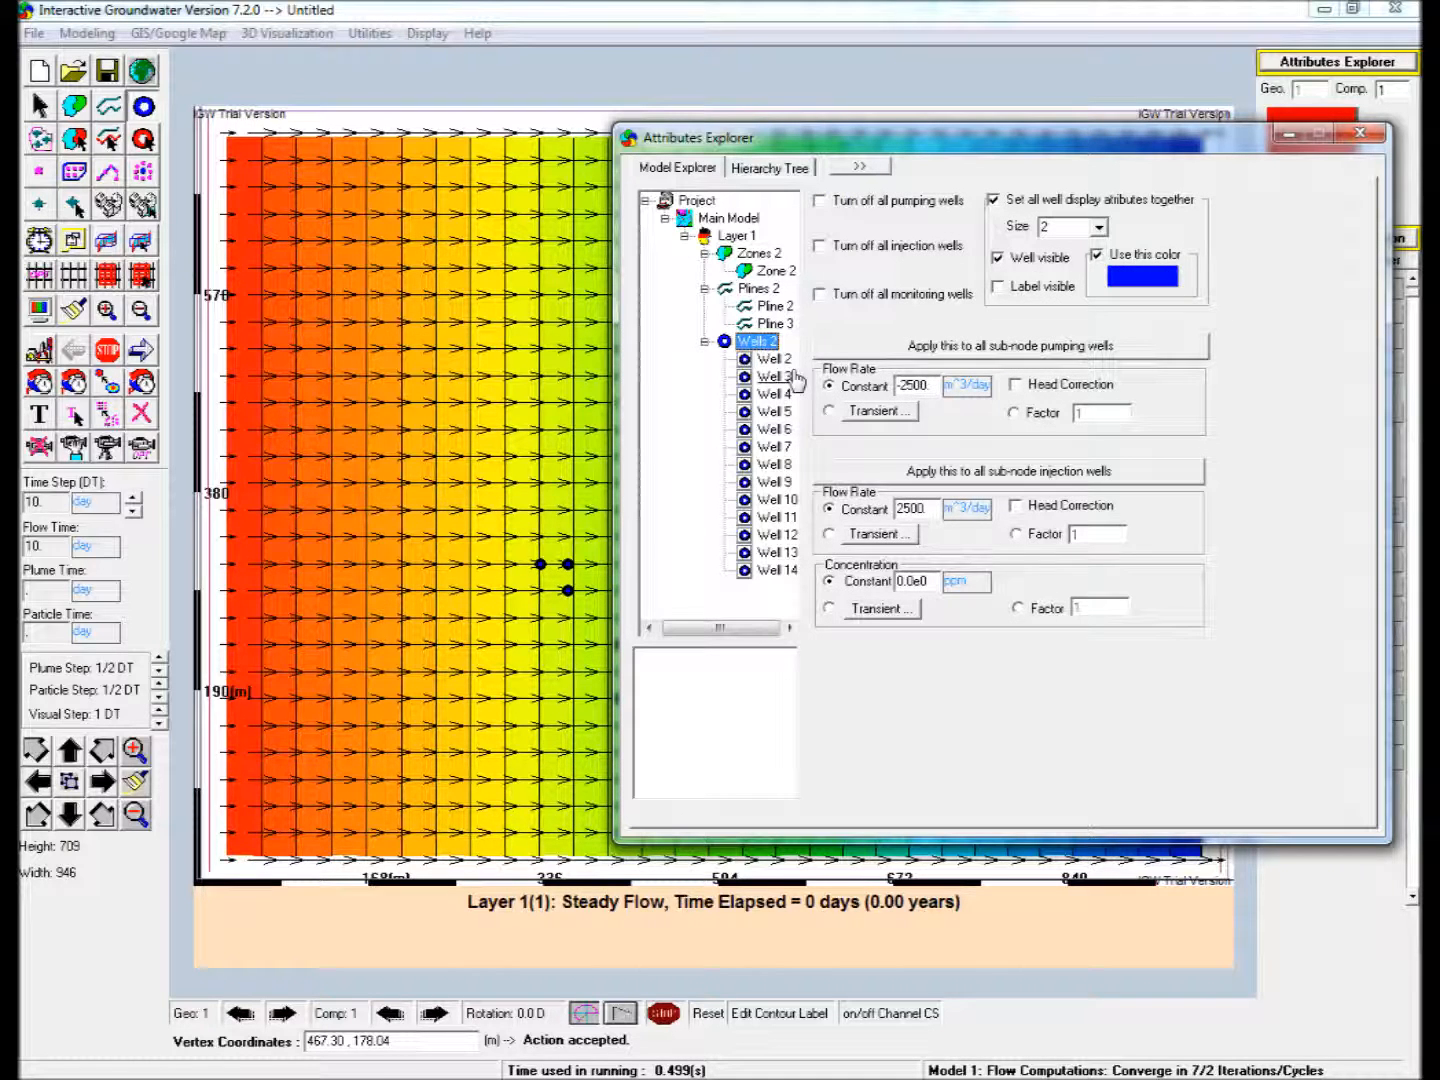
pyautogui.click(900, 386)
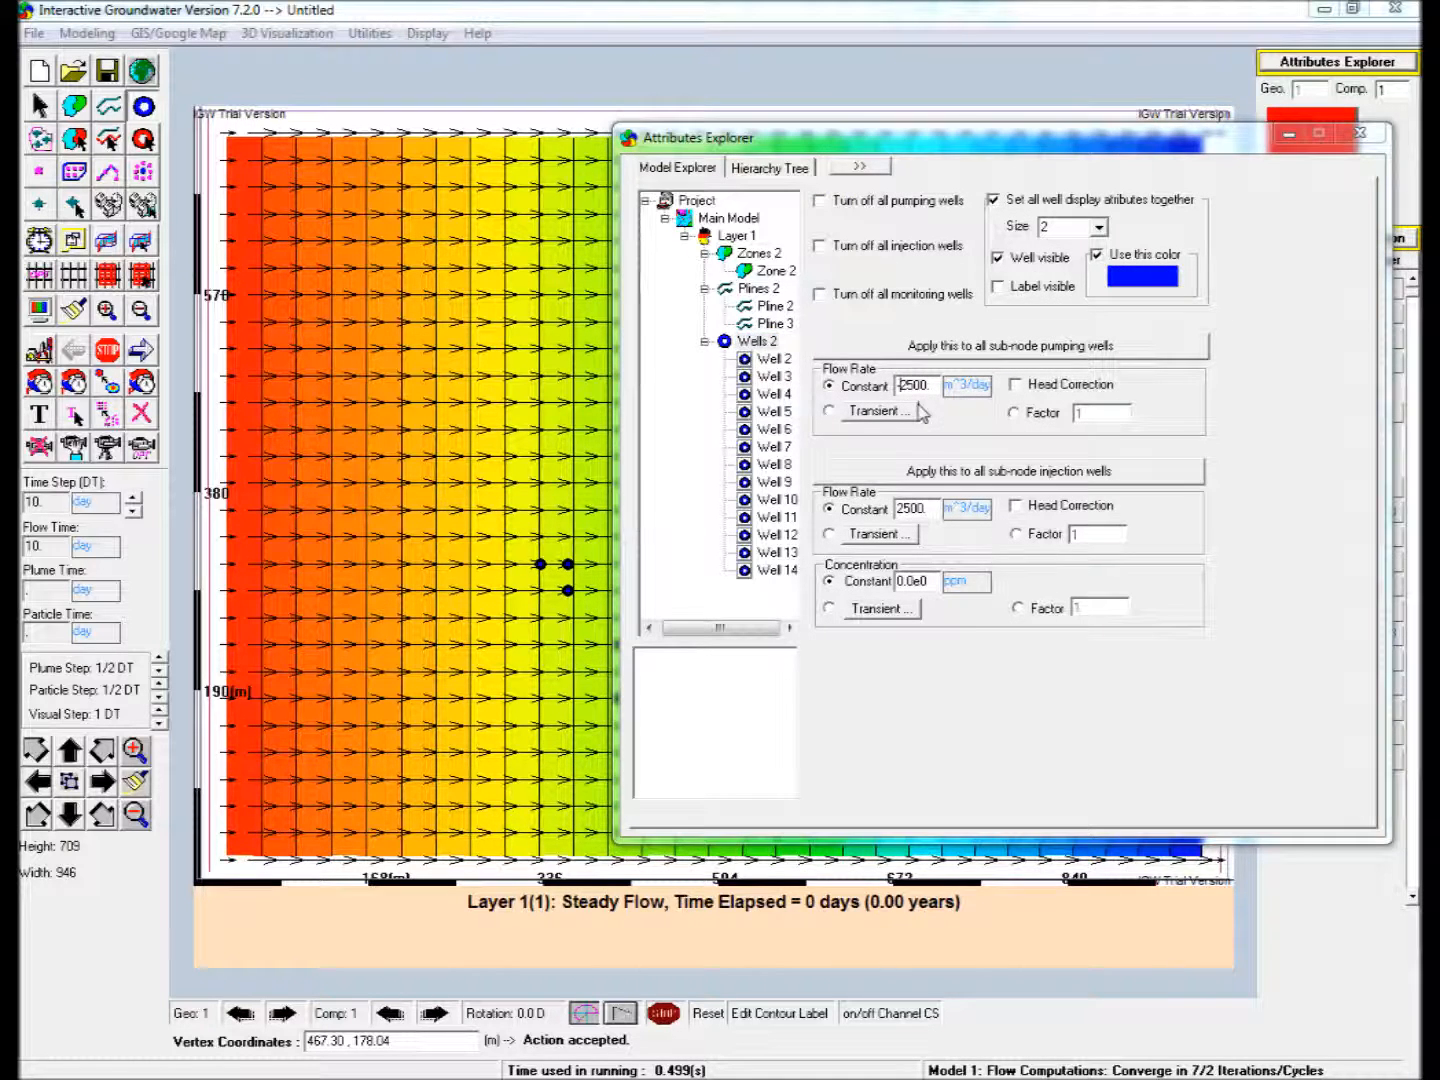
pyautogui.press('Delete')
pyautogui.write('-')
pyautogui.click(998, 350)
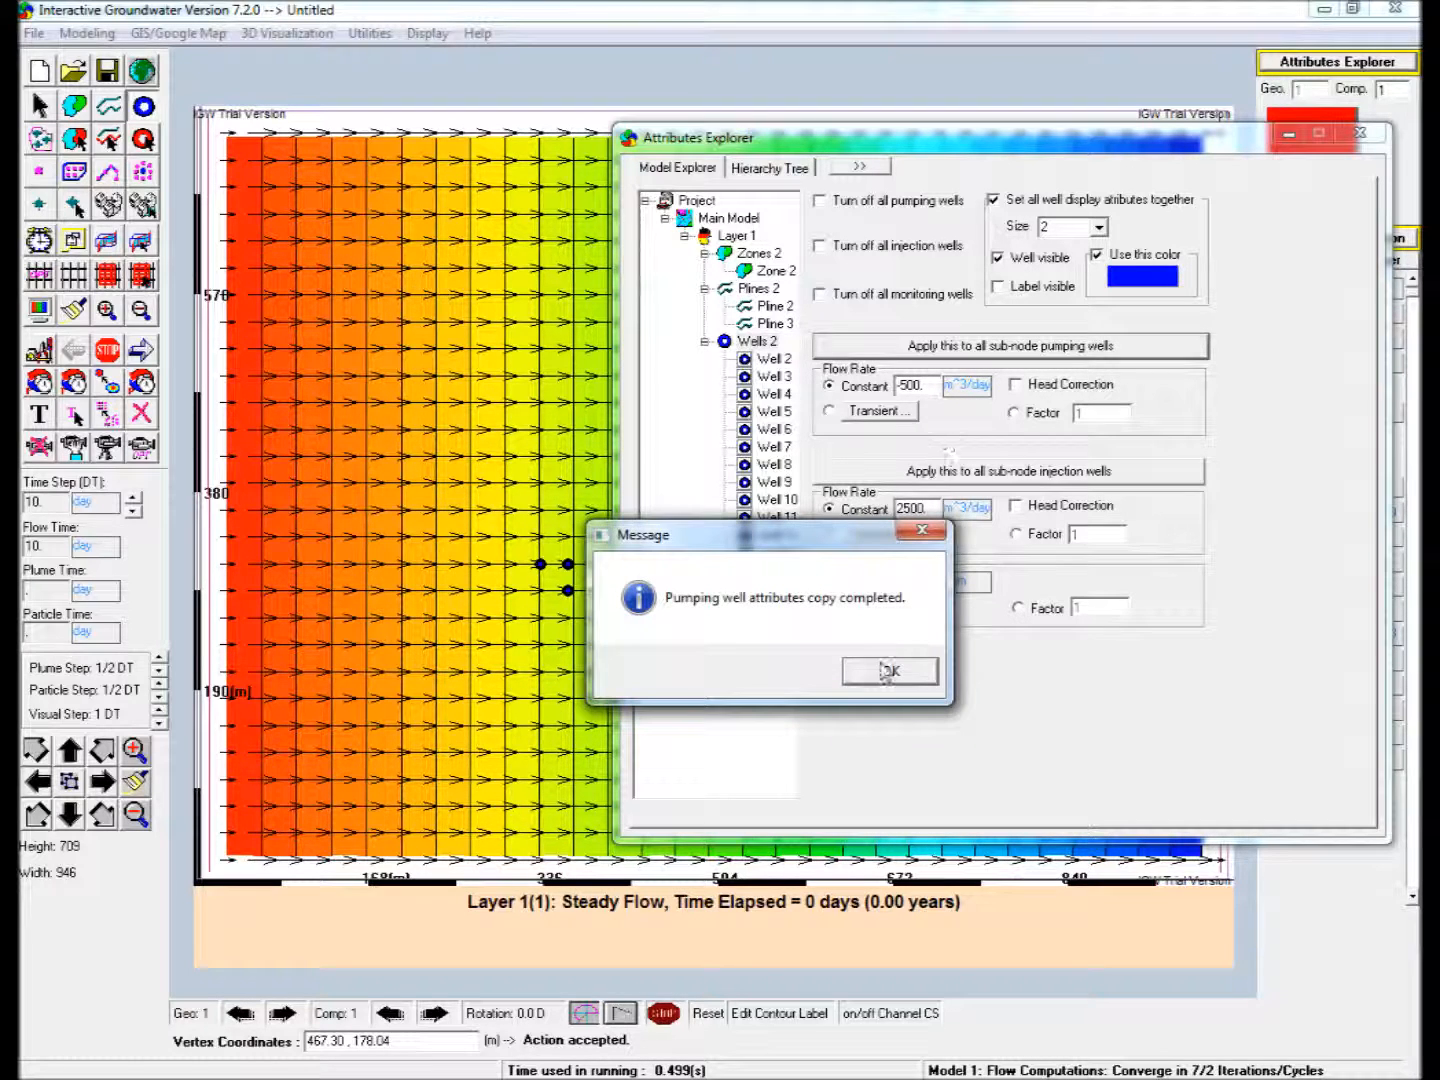
pyautogui.click(888, 672)
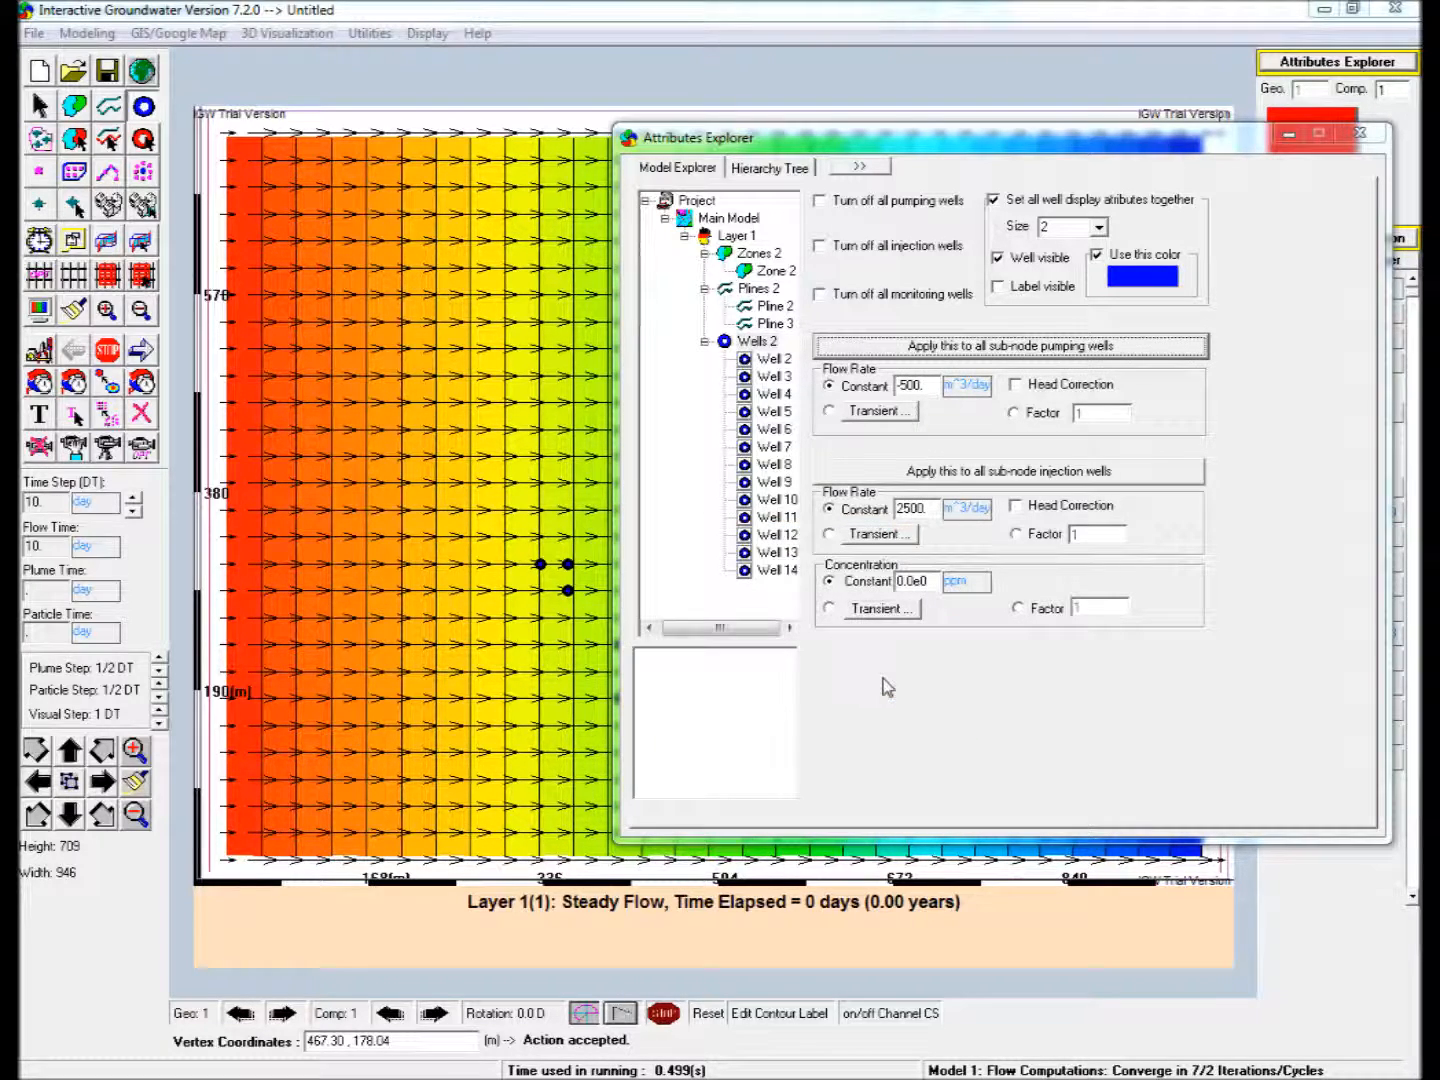
pyautogui.click(1360, 133)
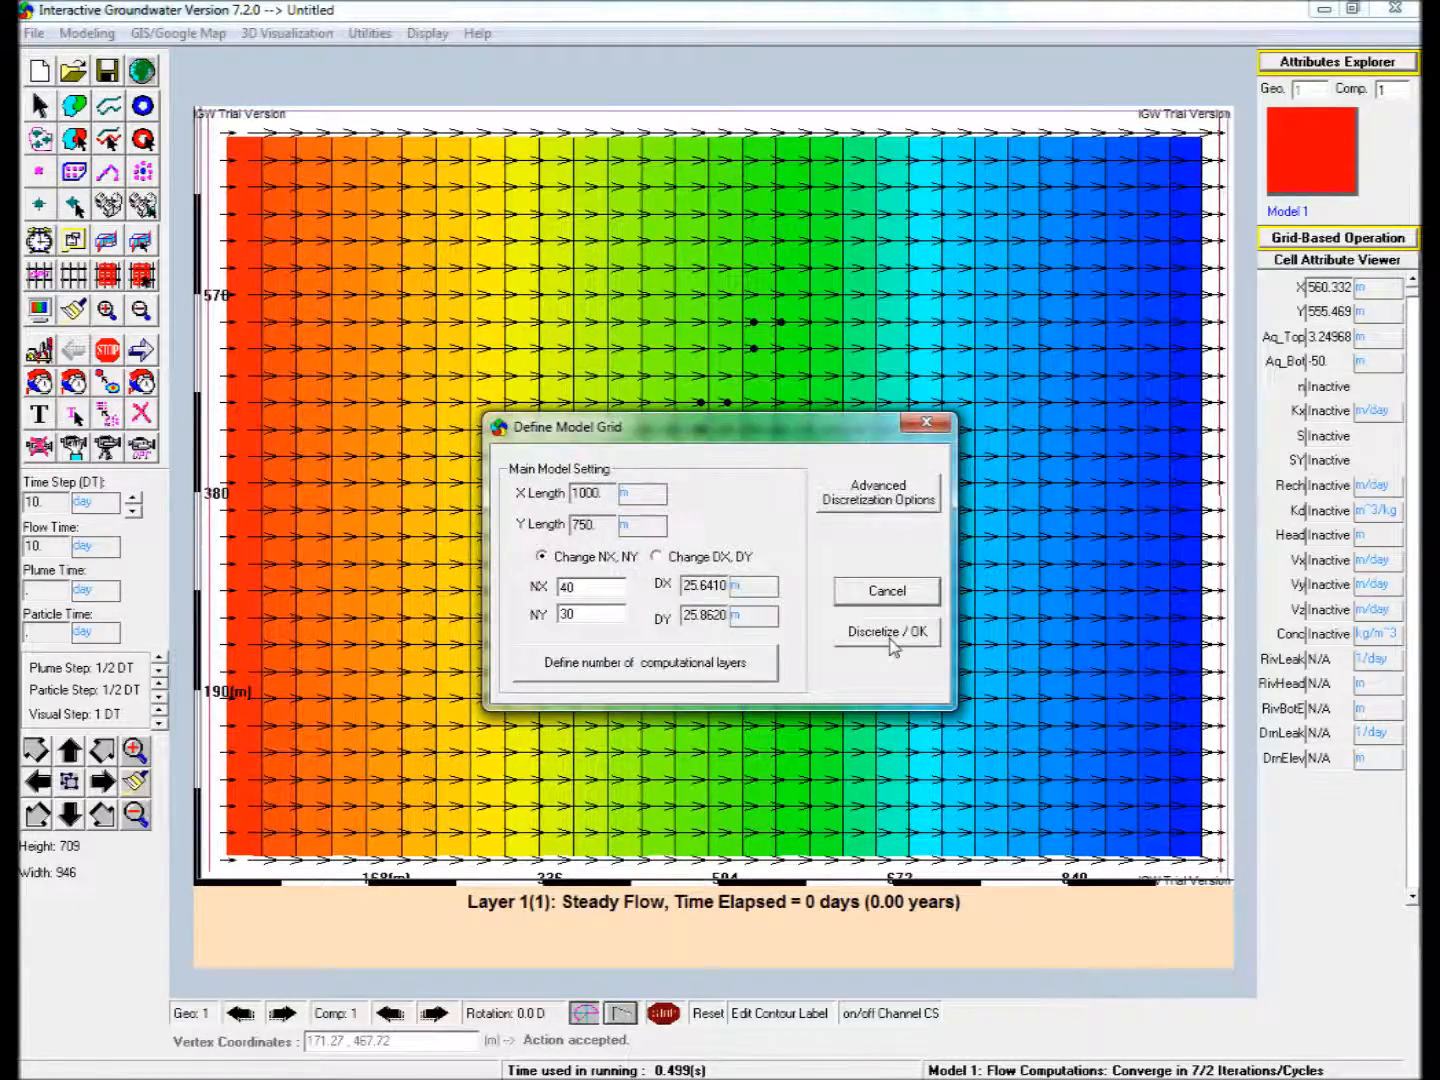
# Discretize the model again with NX 40 and NY 30 to include the wells, and rerun the steady flow simulation.
pyautogui.click(892, 634)
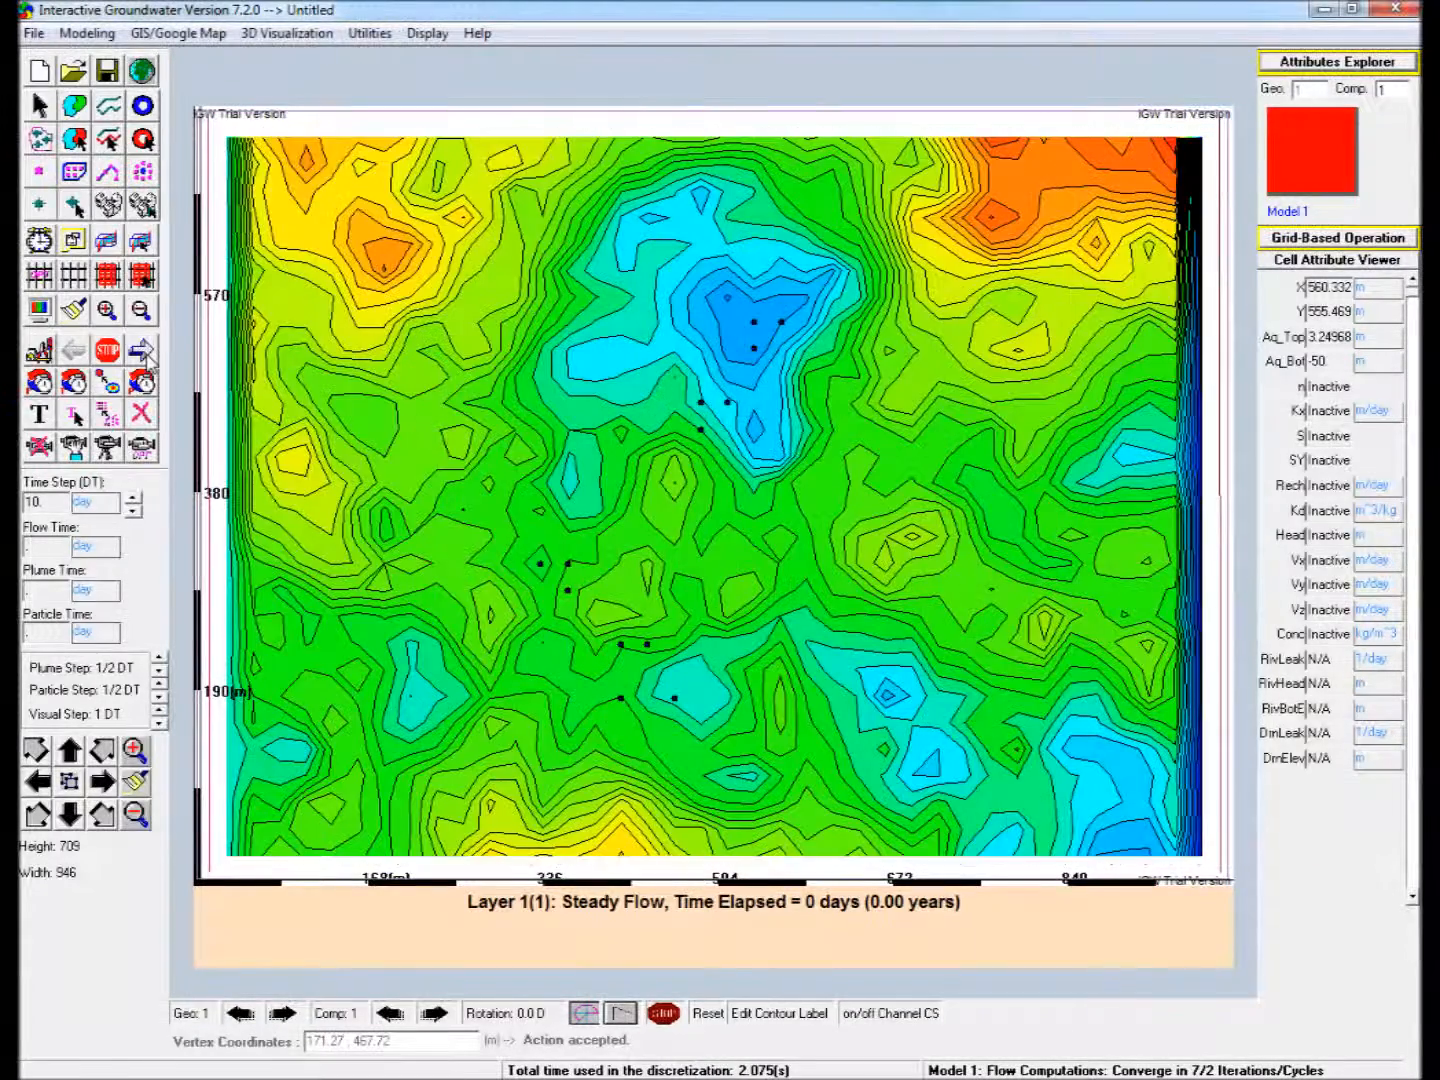
pyautogui.click(149, 360)
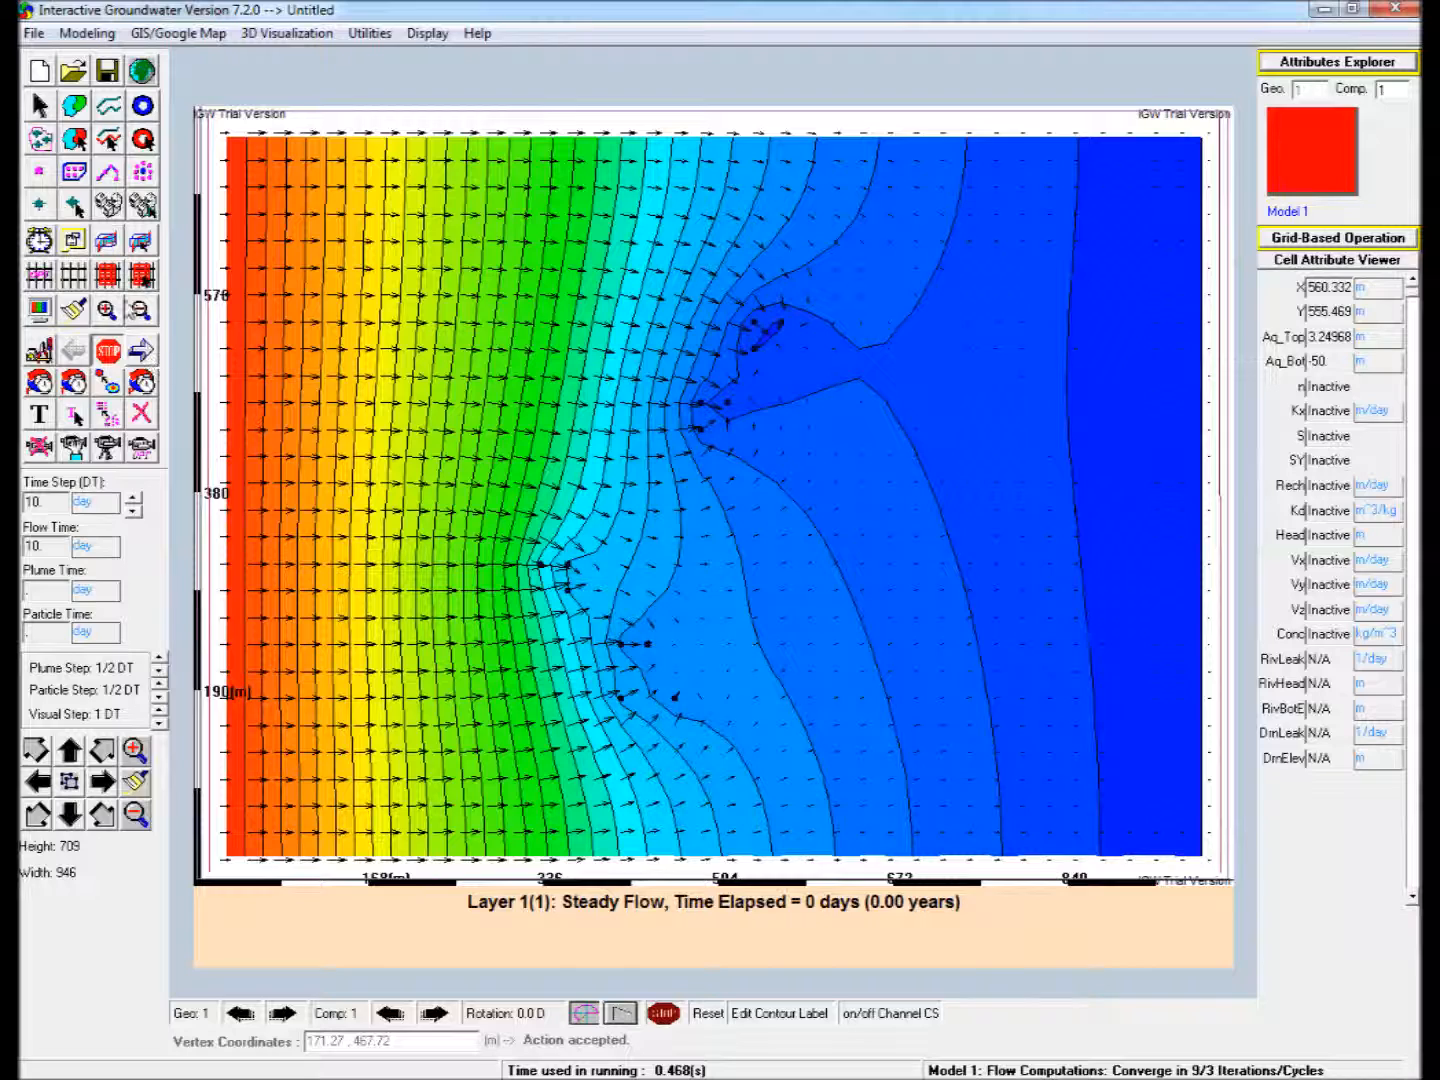
# Draw a submodel about 256 by 233 m around the six northern wells and set its parent/child grid ratios to 4 for DX and DY.
pyautogui.click(108, 274)
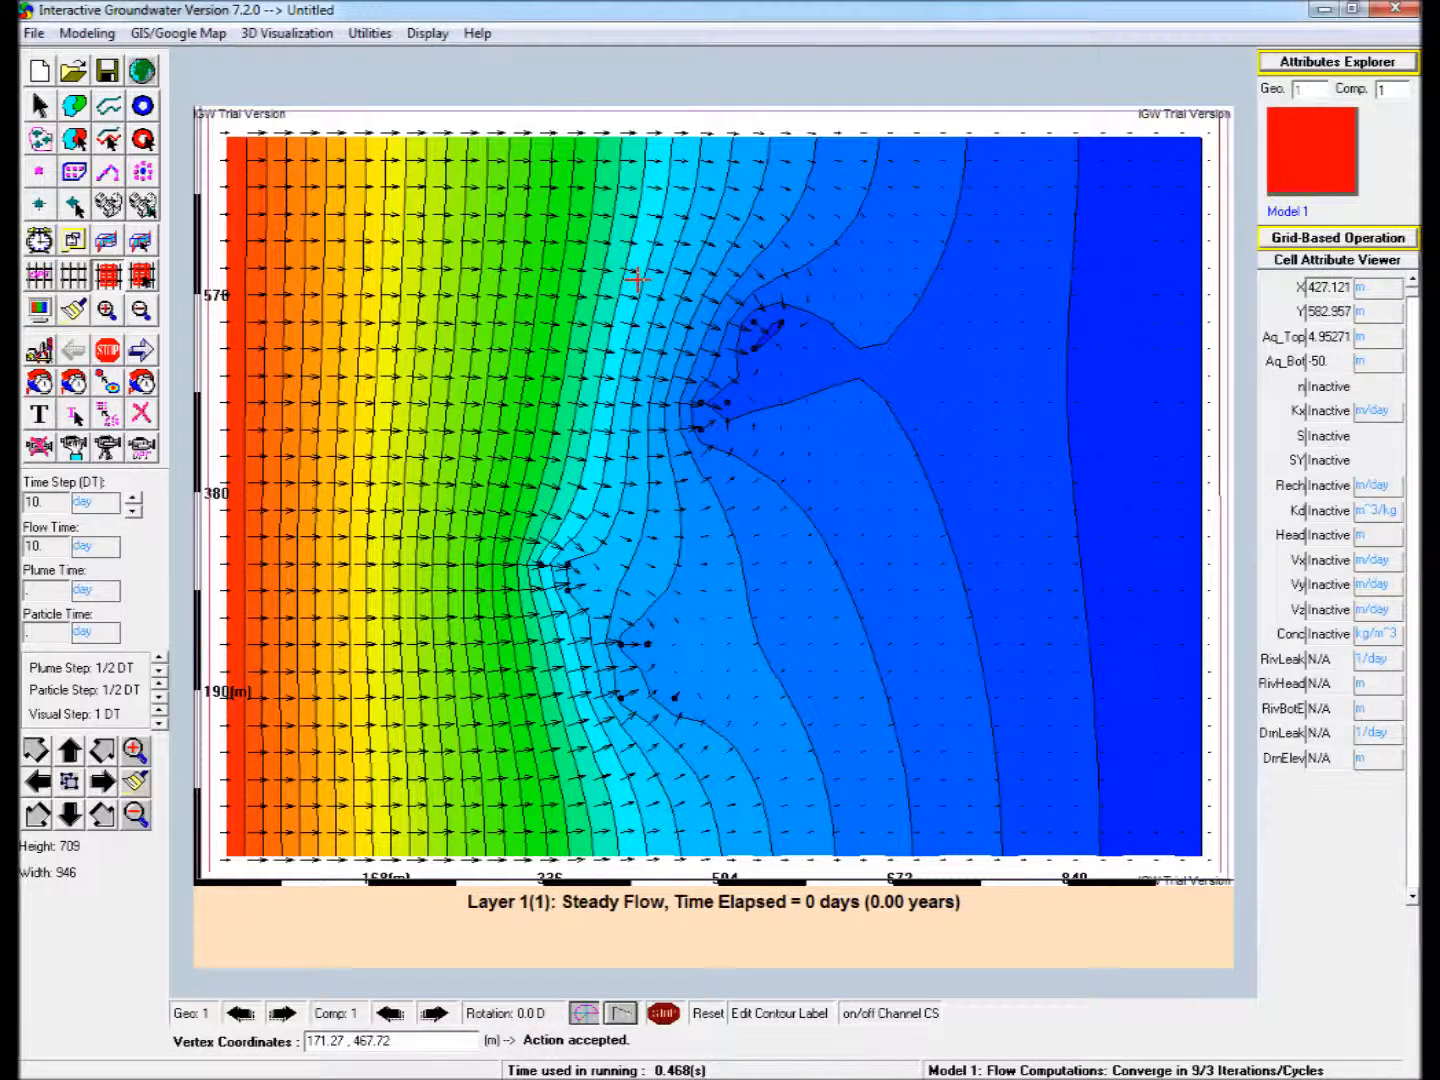
pyautogui.moveTo(637, 280); pyautogui.dragTo(887, 492)
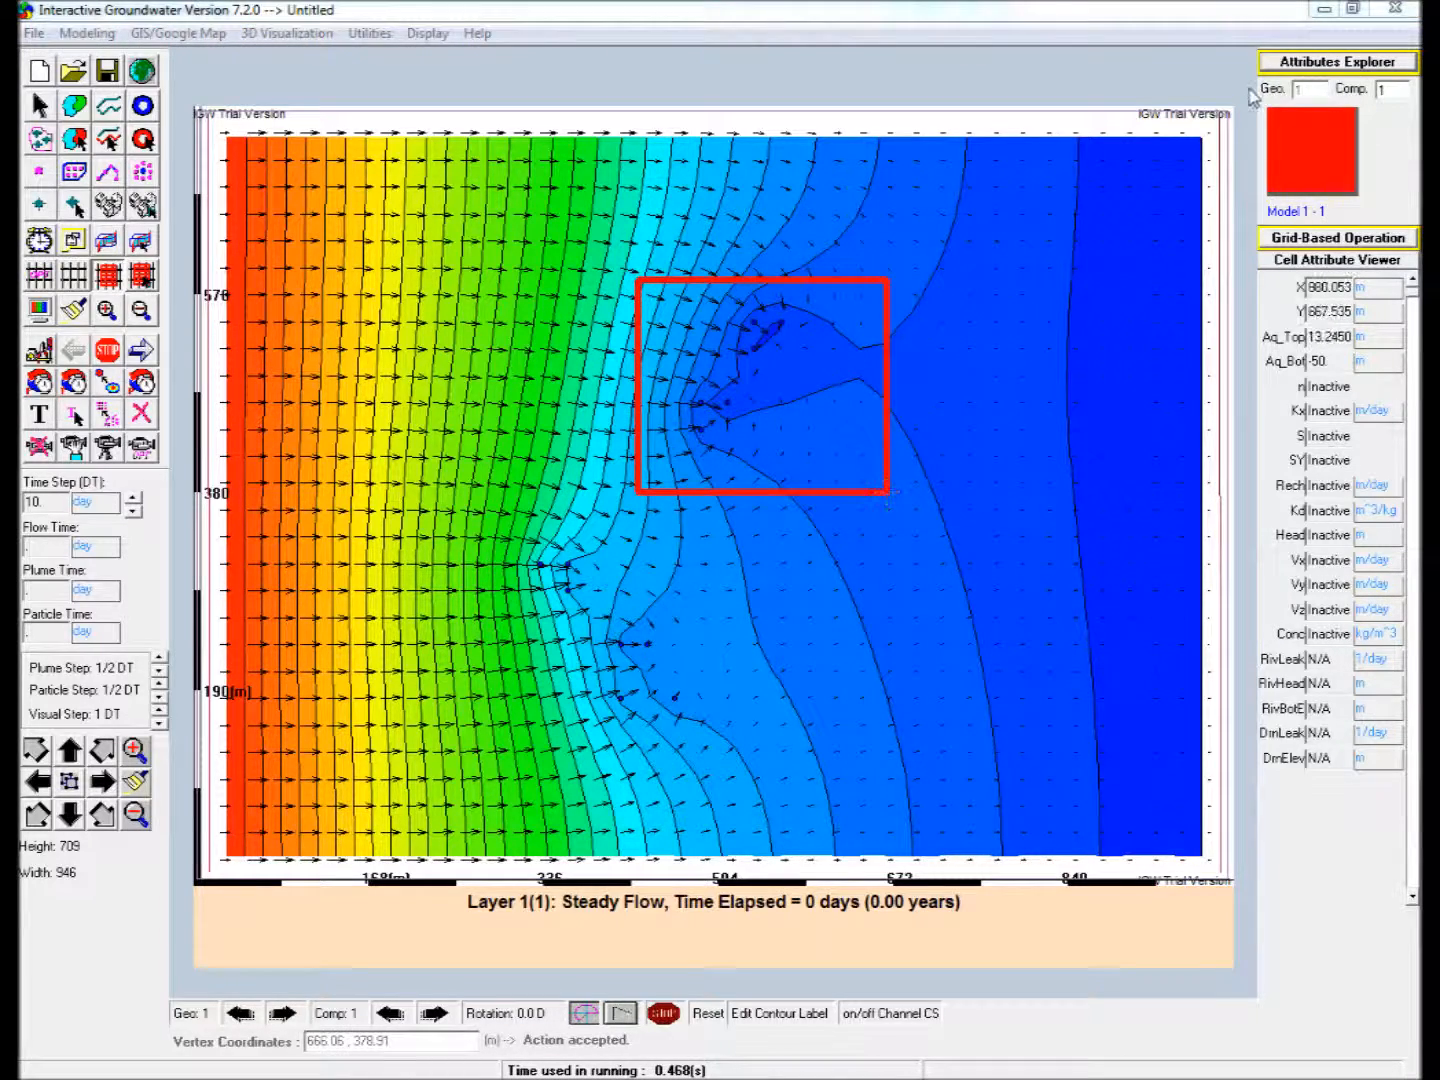
pyautogui.click(1282, 68)
pyautogui.moveTo(1262, 242); pyautogui.dragTo(771, 190)
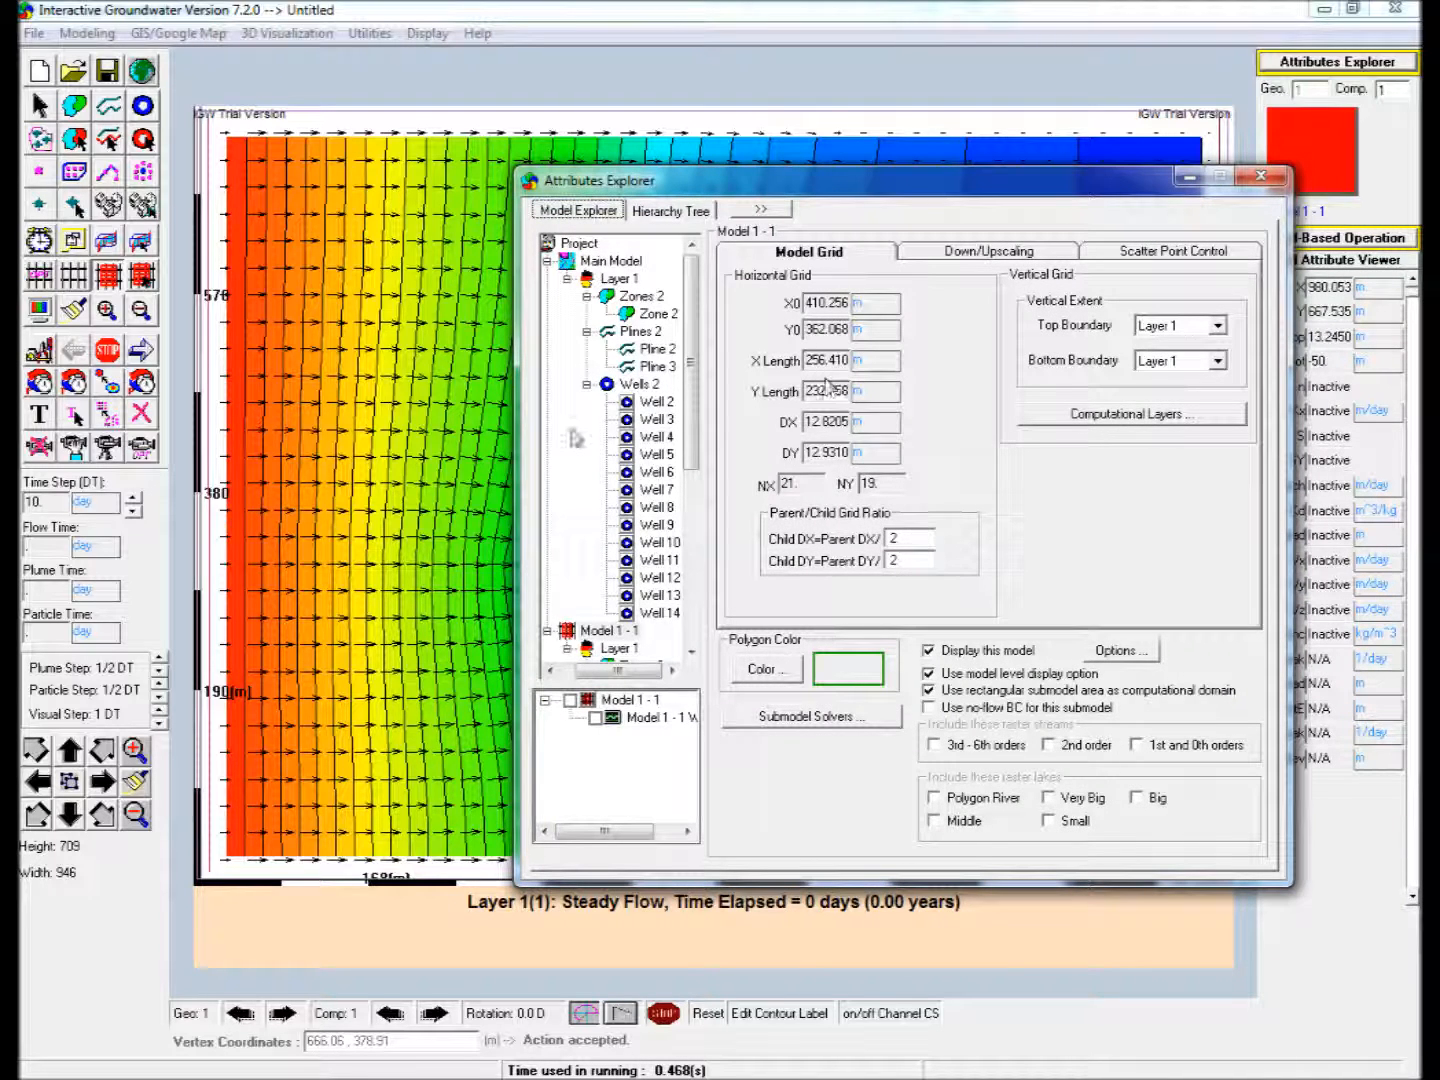
pyautogui.doubleClick(893, 538)
pyautogui.write('4')
pyautogui.doubleClick(893, 560)
pyautogui.write('4')
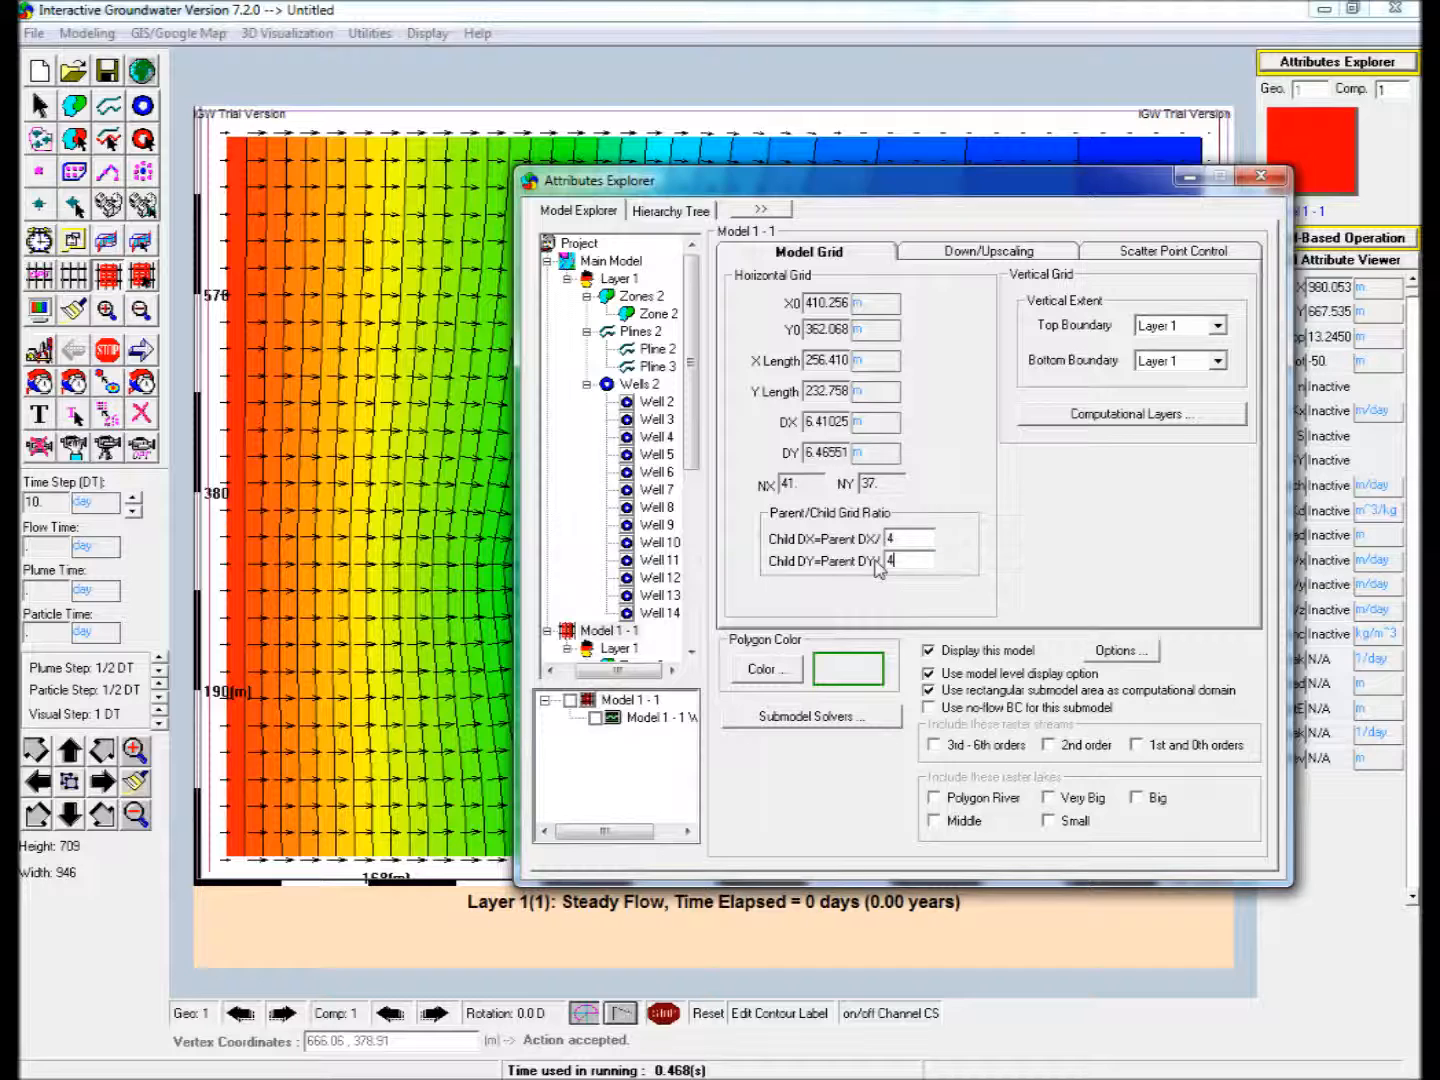
# Enable upscaling to parent for the northern submodel and discretize the model with NX 40 and NY 30.
pyautogui.click(966, 255)
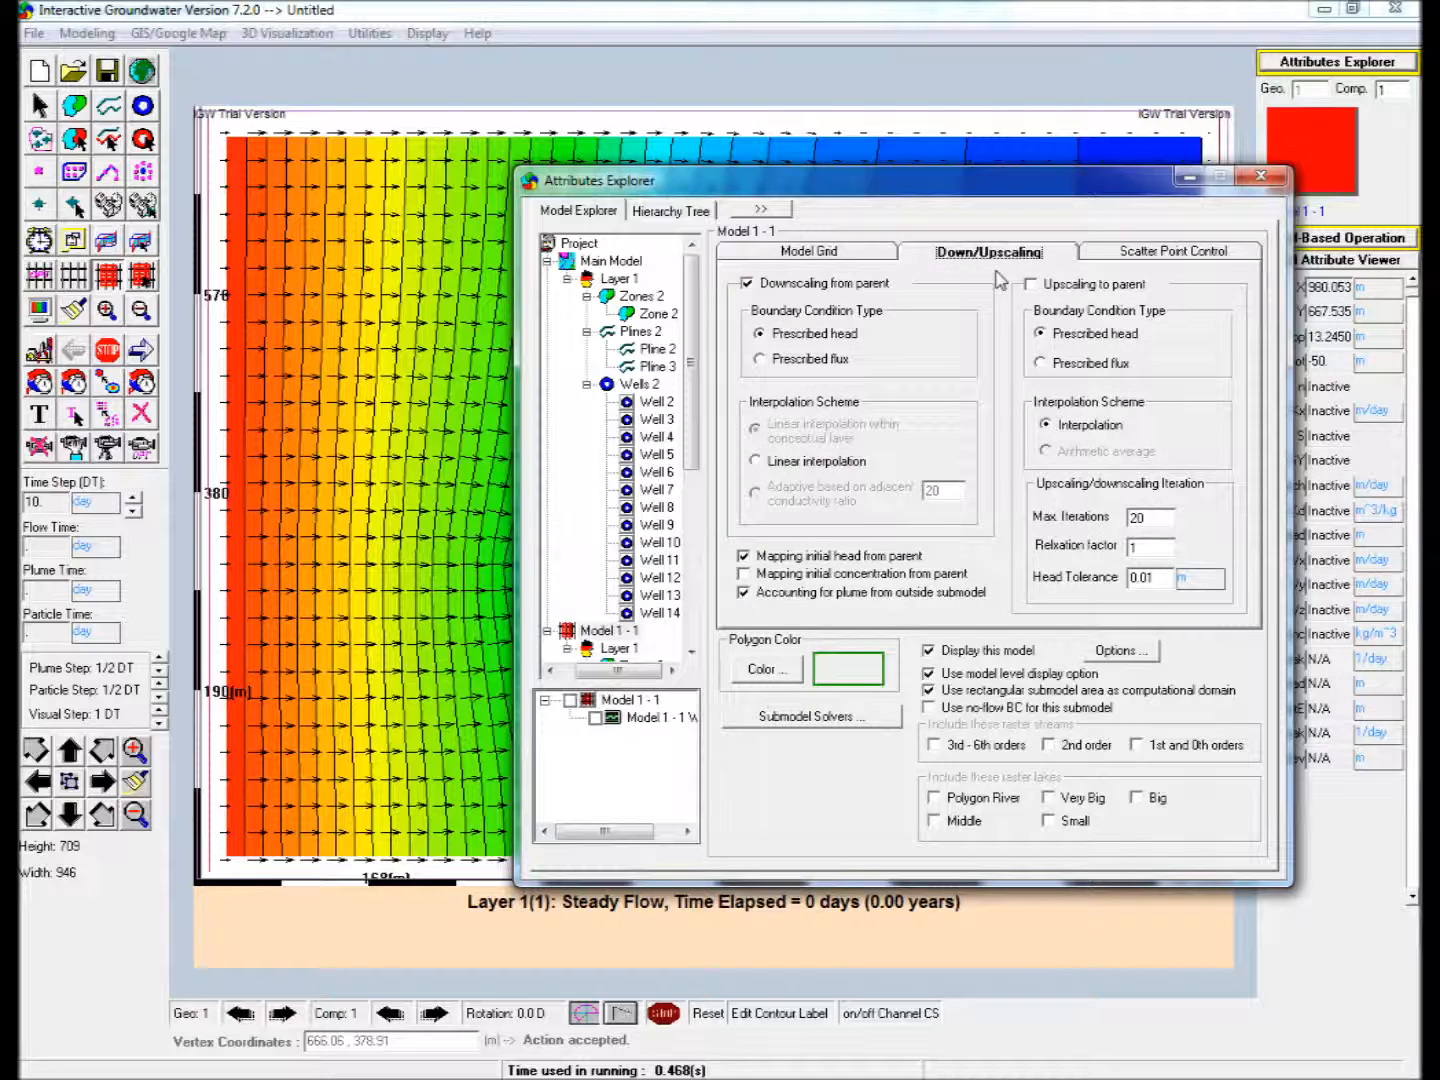
pyautogui.click(1030, 285)
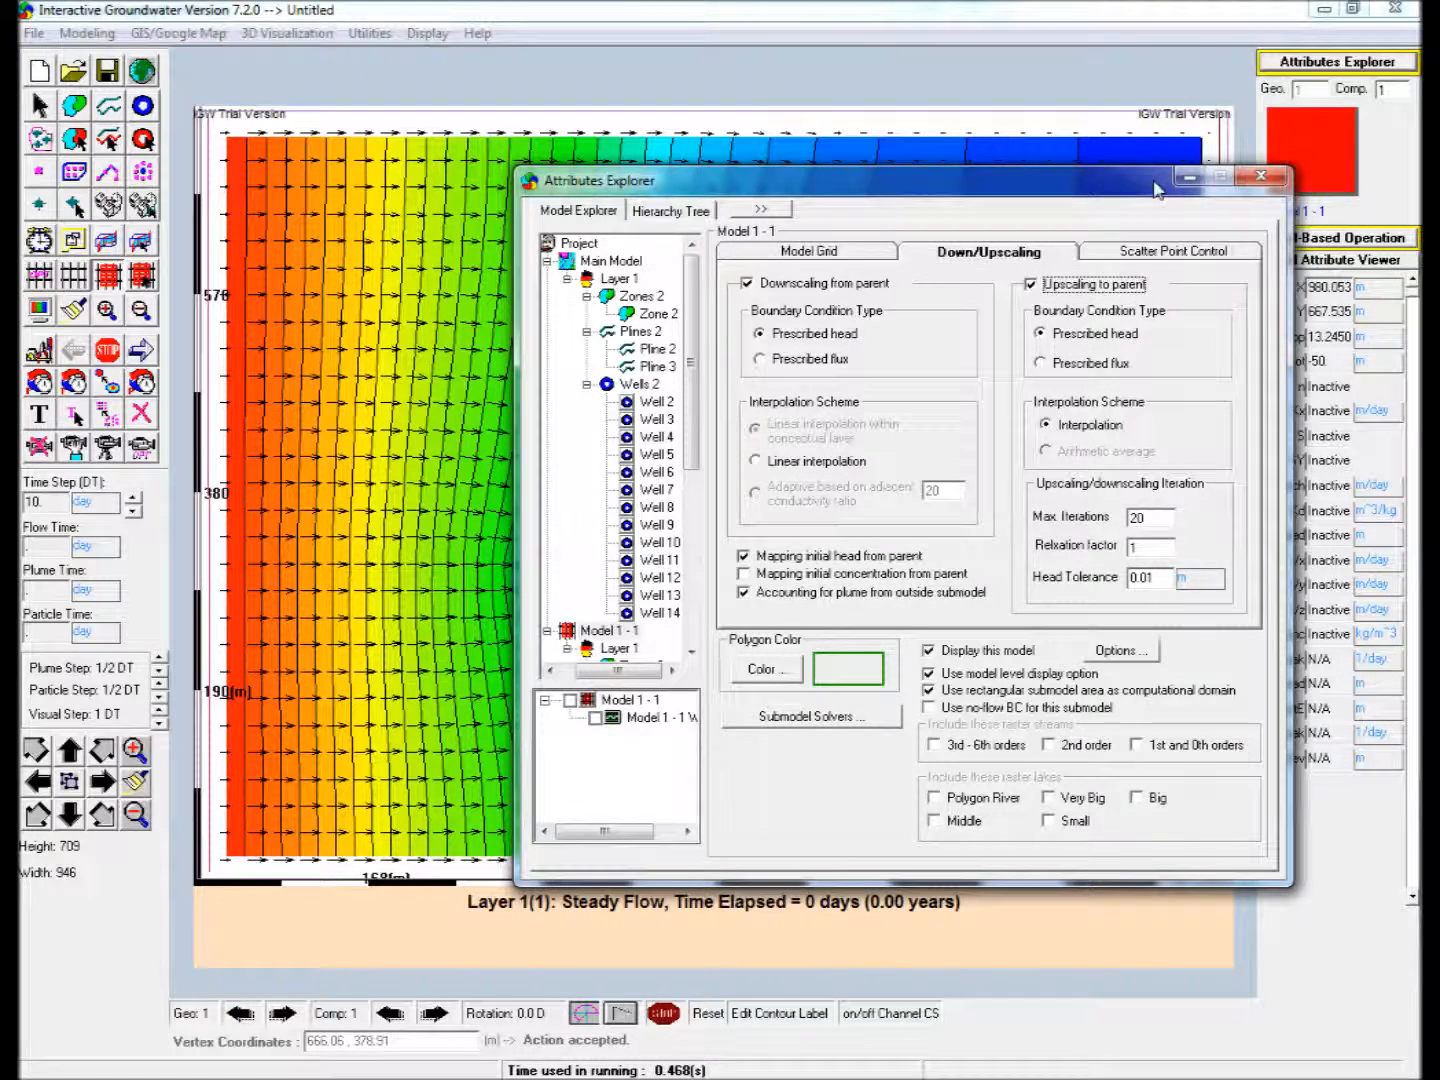
pyautogui.click(1337, 61)
pyautogui.click(74, 276)
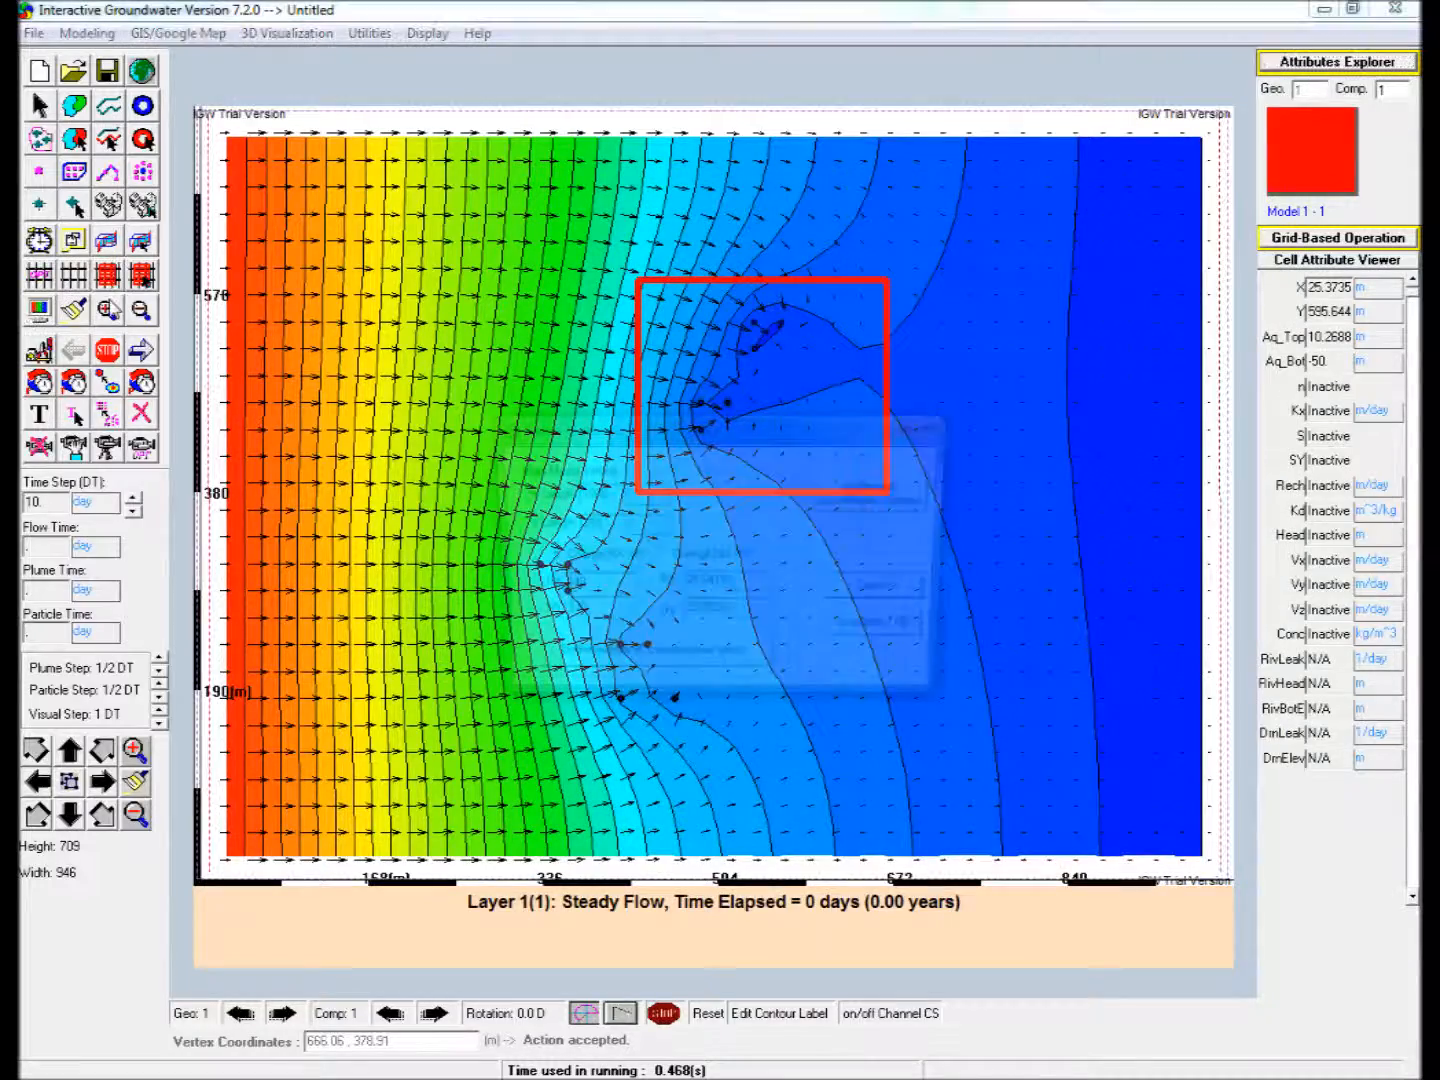
pyautogui.click(905, 634)
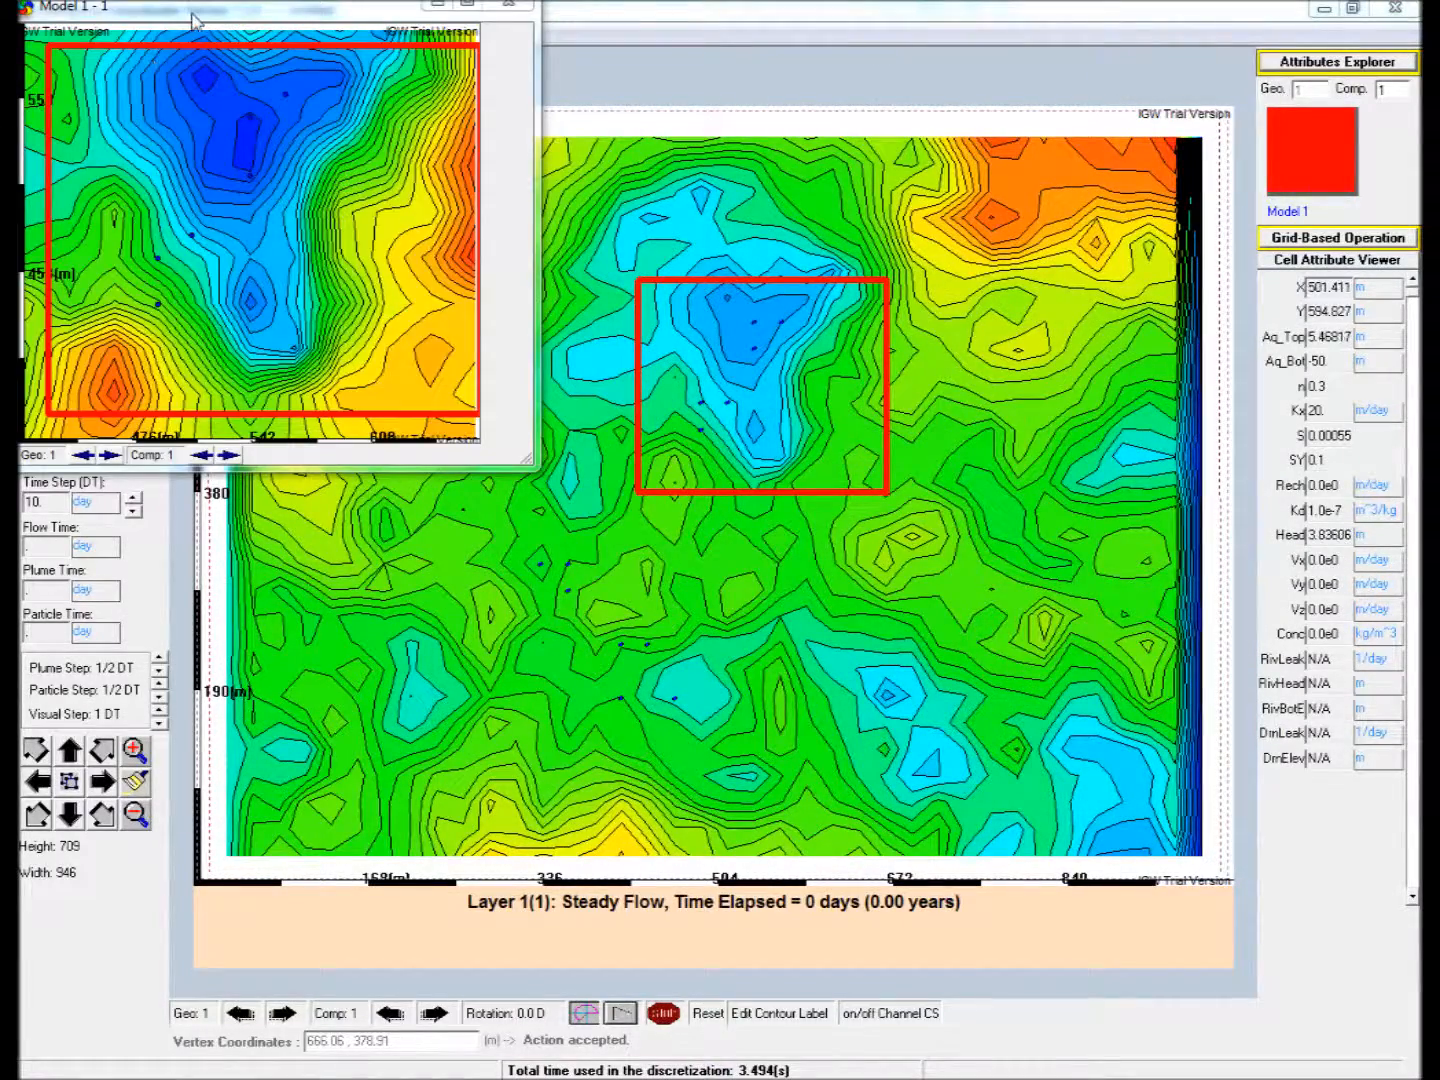
# Move and shrink the northern submodel's window, refresh its display, and run the steady flow simulation.
pyautogui.moveTo(194, 17); pyautogui.dragTo(355, 50)
pyautogui.moveTo(689, 497); pyautogui.dragTo(571, 401)
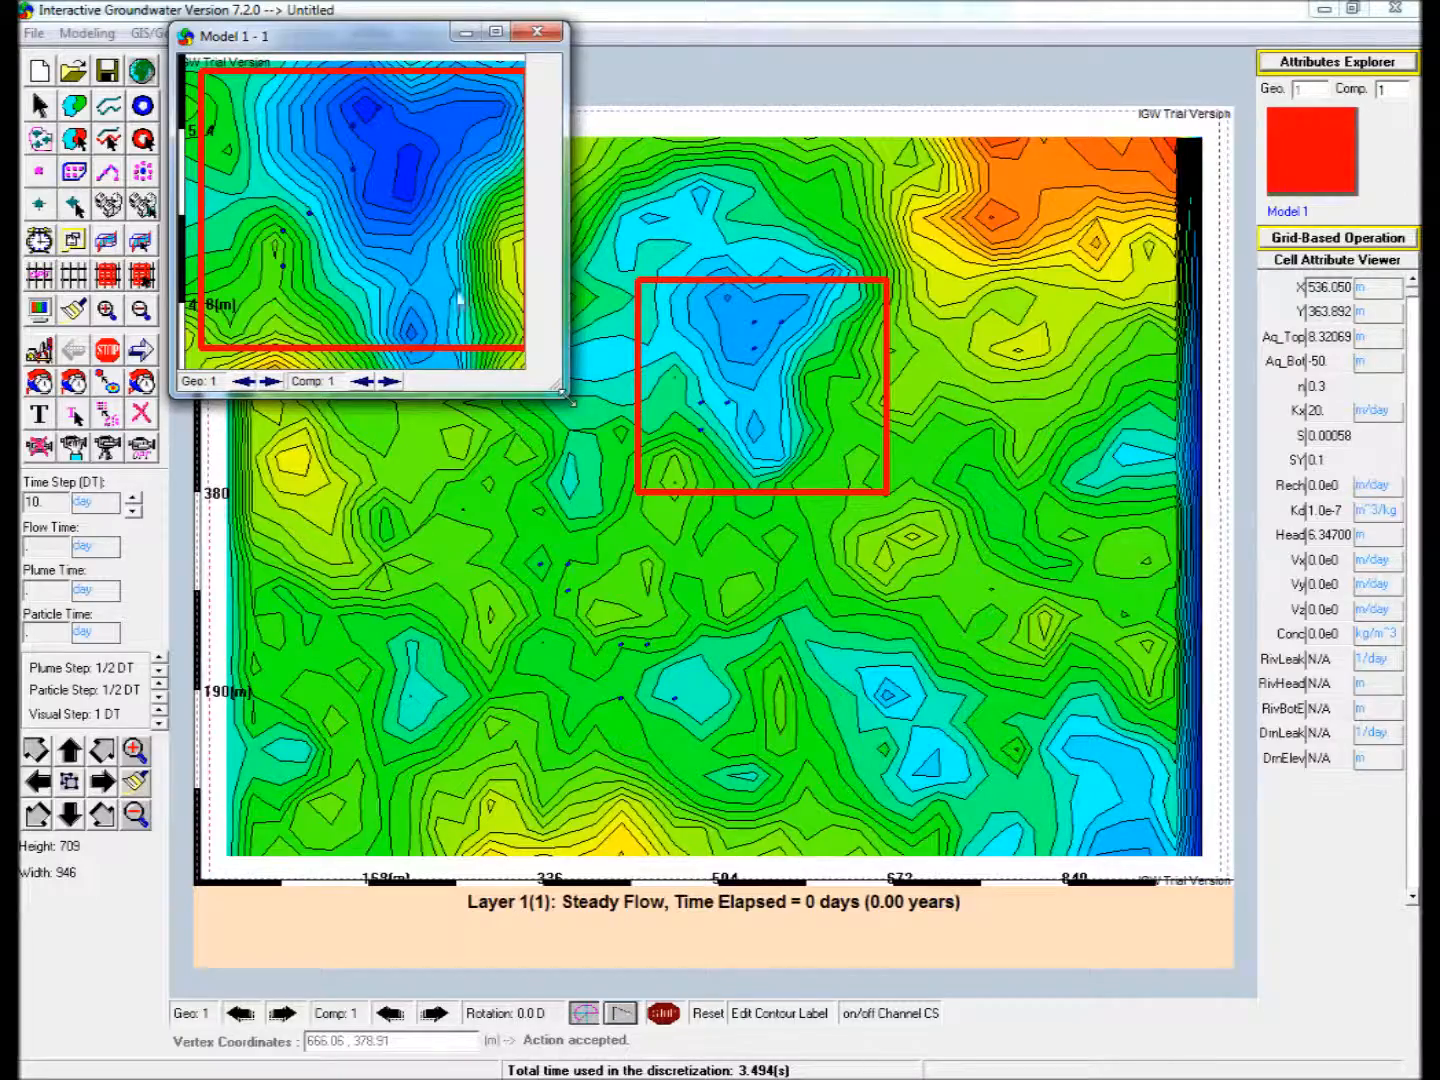
pyautogui.rightClick(442, 255)
pyautogui.click(473, 267)
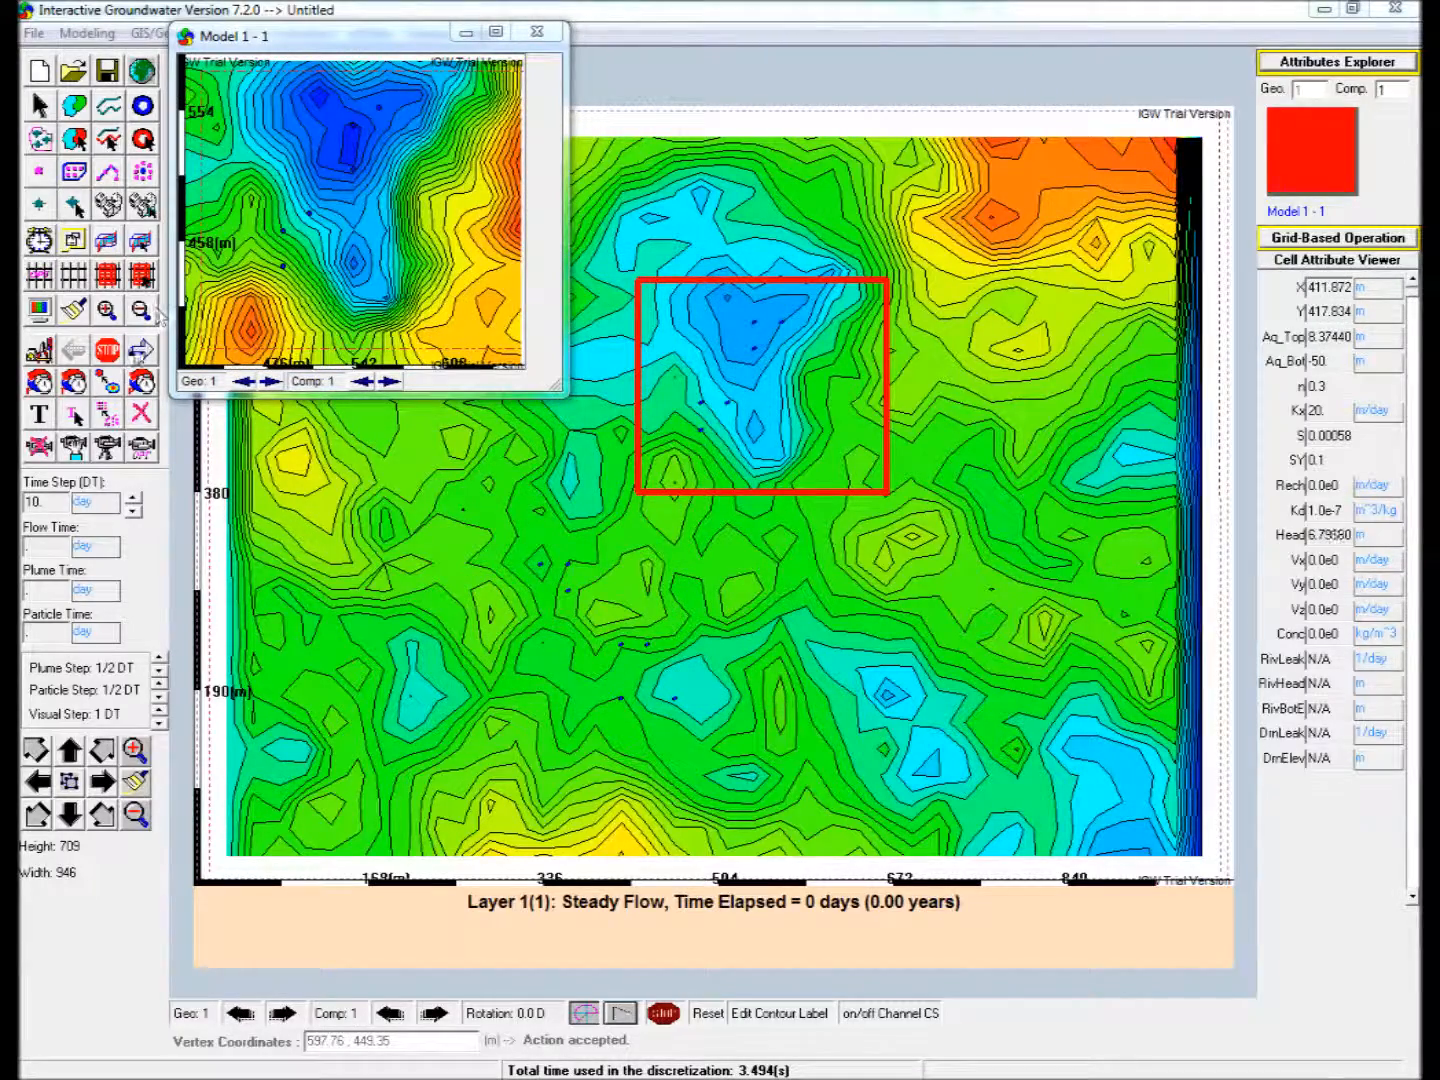
pyautogui.click(135, 353)
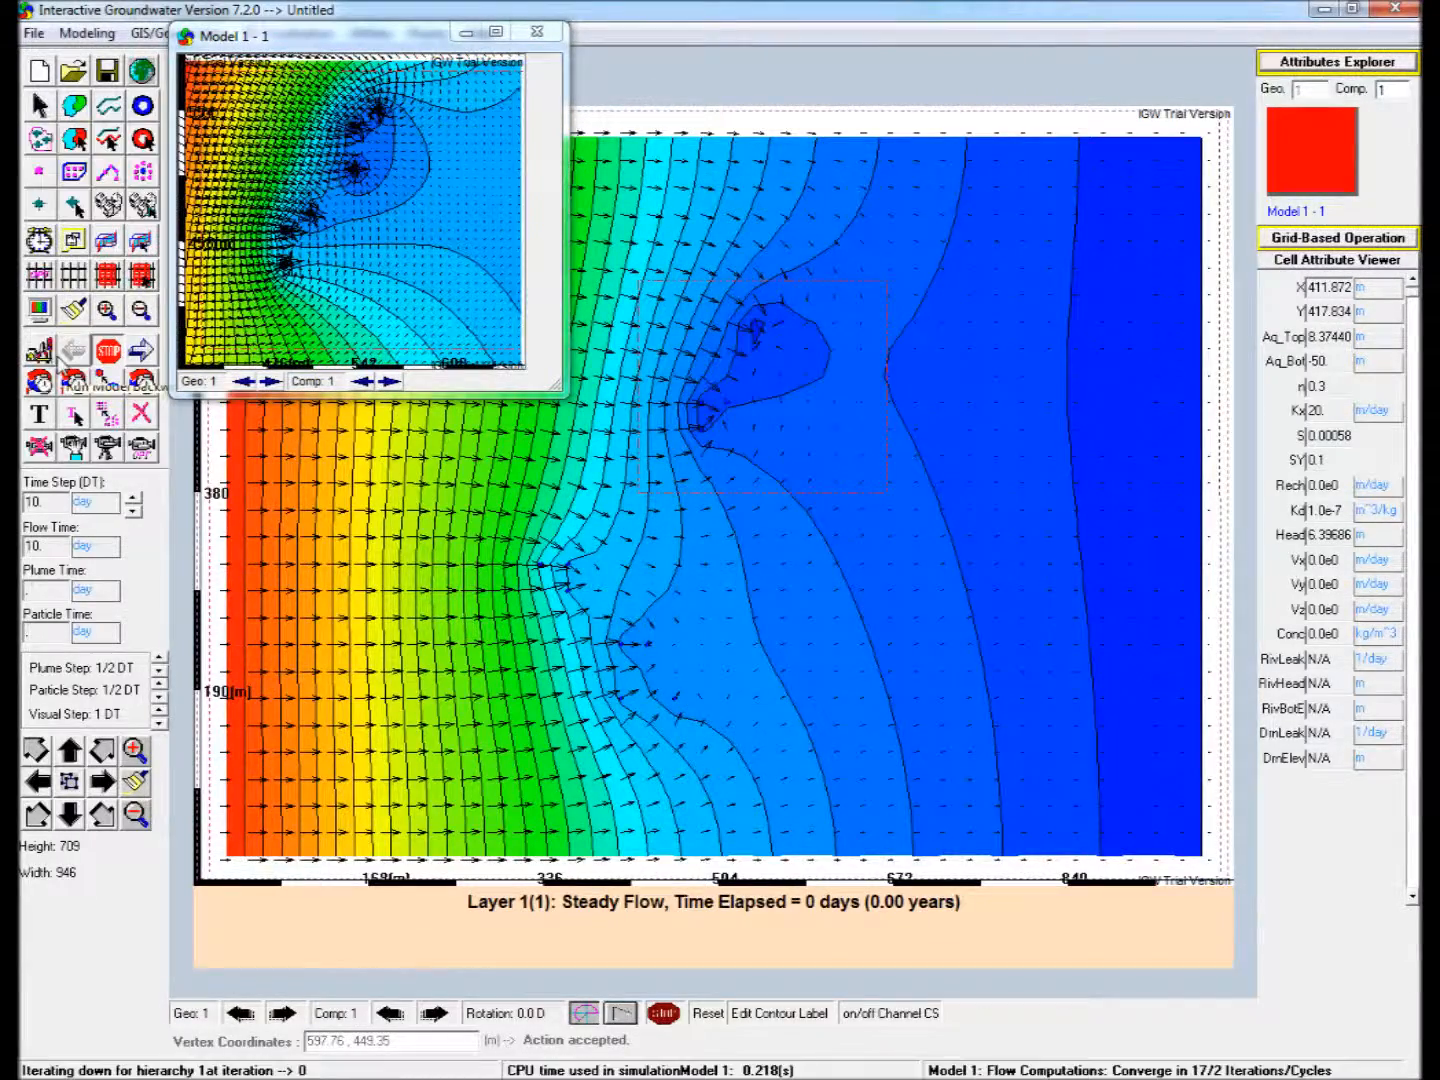
# Display the hierarchical models tree map and flow chart and move it clear of the southern wells.
pyautogui.click(39, 311)
pyautogui.click(325, 301)
pyautogui.click(88, 574)
pyautogui.moveTo(781, 112); pyautogui.dragTo(600, 221)
pyautogui.moveTo(412, 234); pyautogui.dragTo(299, 542)
# Draw a submodel about 308 by 259 m around the southern wells and enable its upscaling to parent.
pyautogui.moveTo(500, 517); pyautogui.dragTo(794, 759)
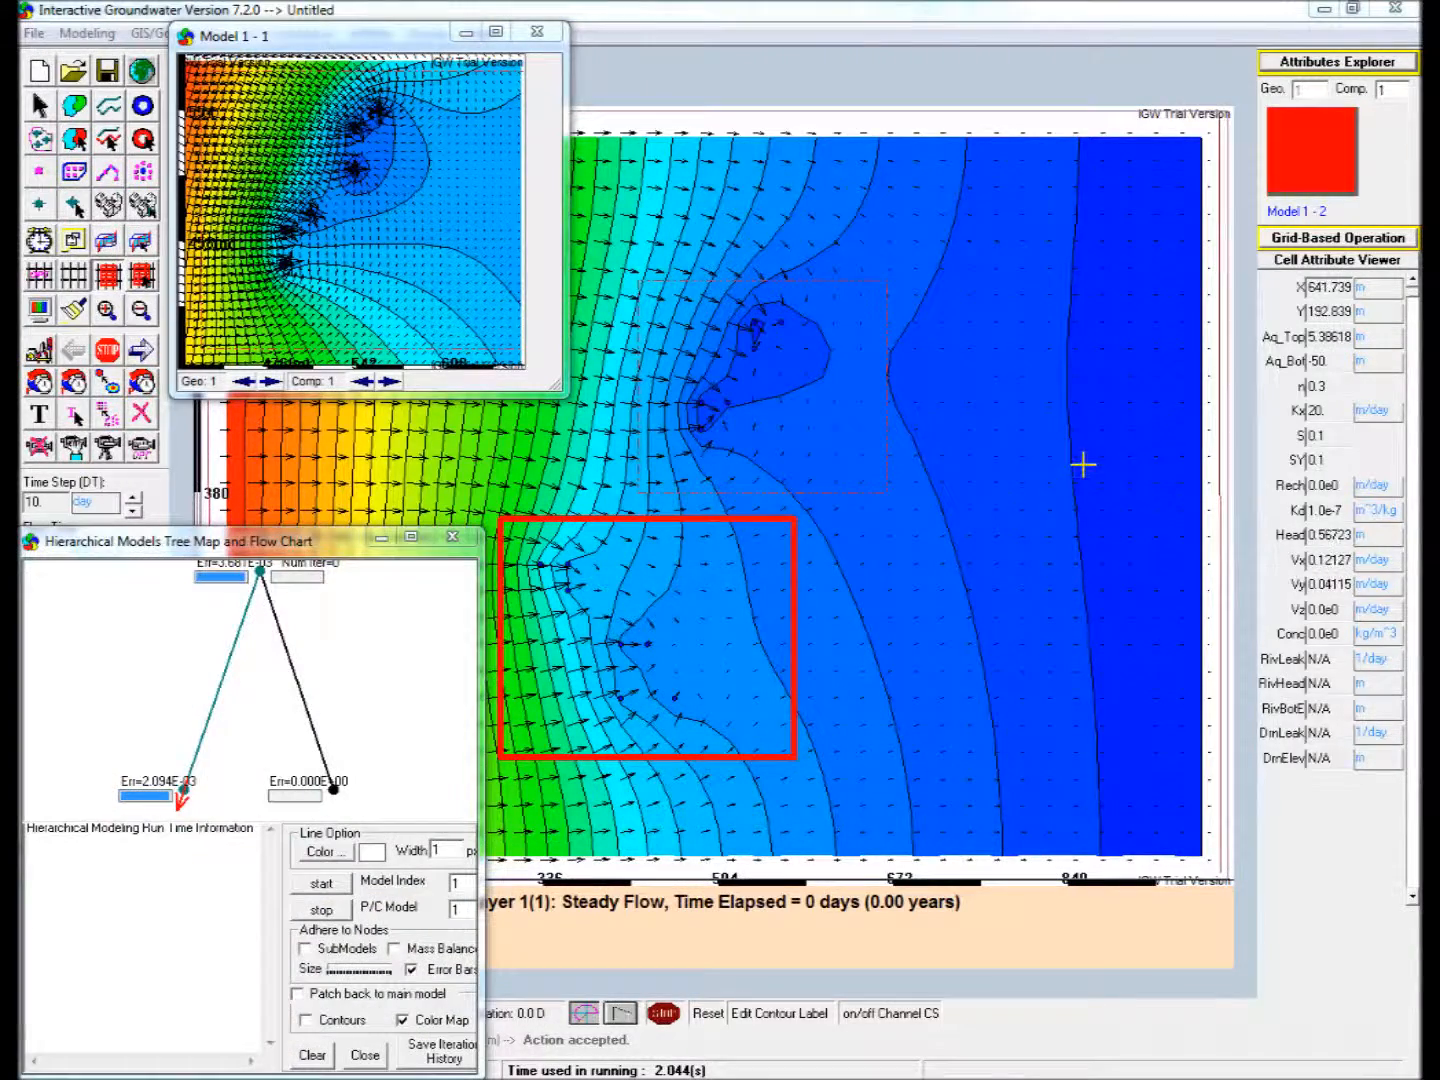
pyautogui.click(1327, 64)
pyautogui.moveTo(1301, 257); pyautogui.dragTo(929, 191)
pyautogui.click(1147, 281)
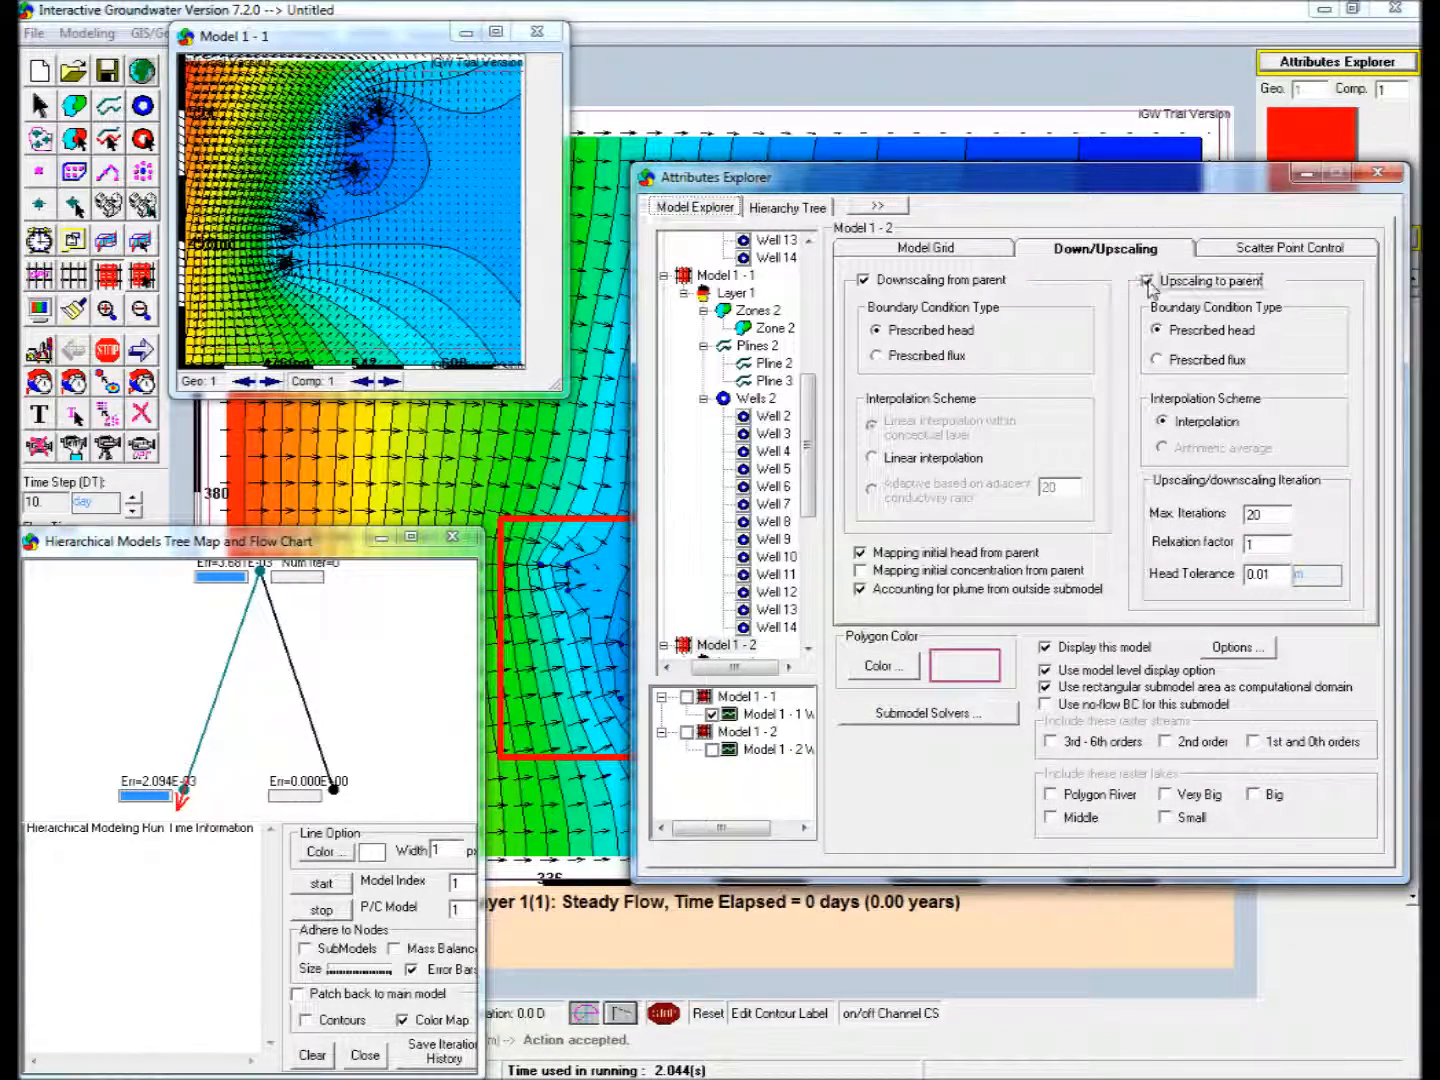
# Set the southern submodel's parent/child grid ratios to 4 for both DX and DY.
pyautogui.click(921, 250)
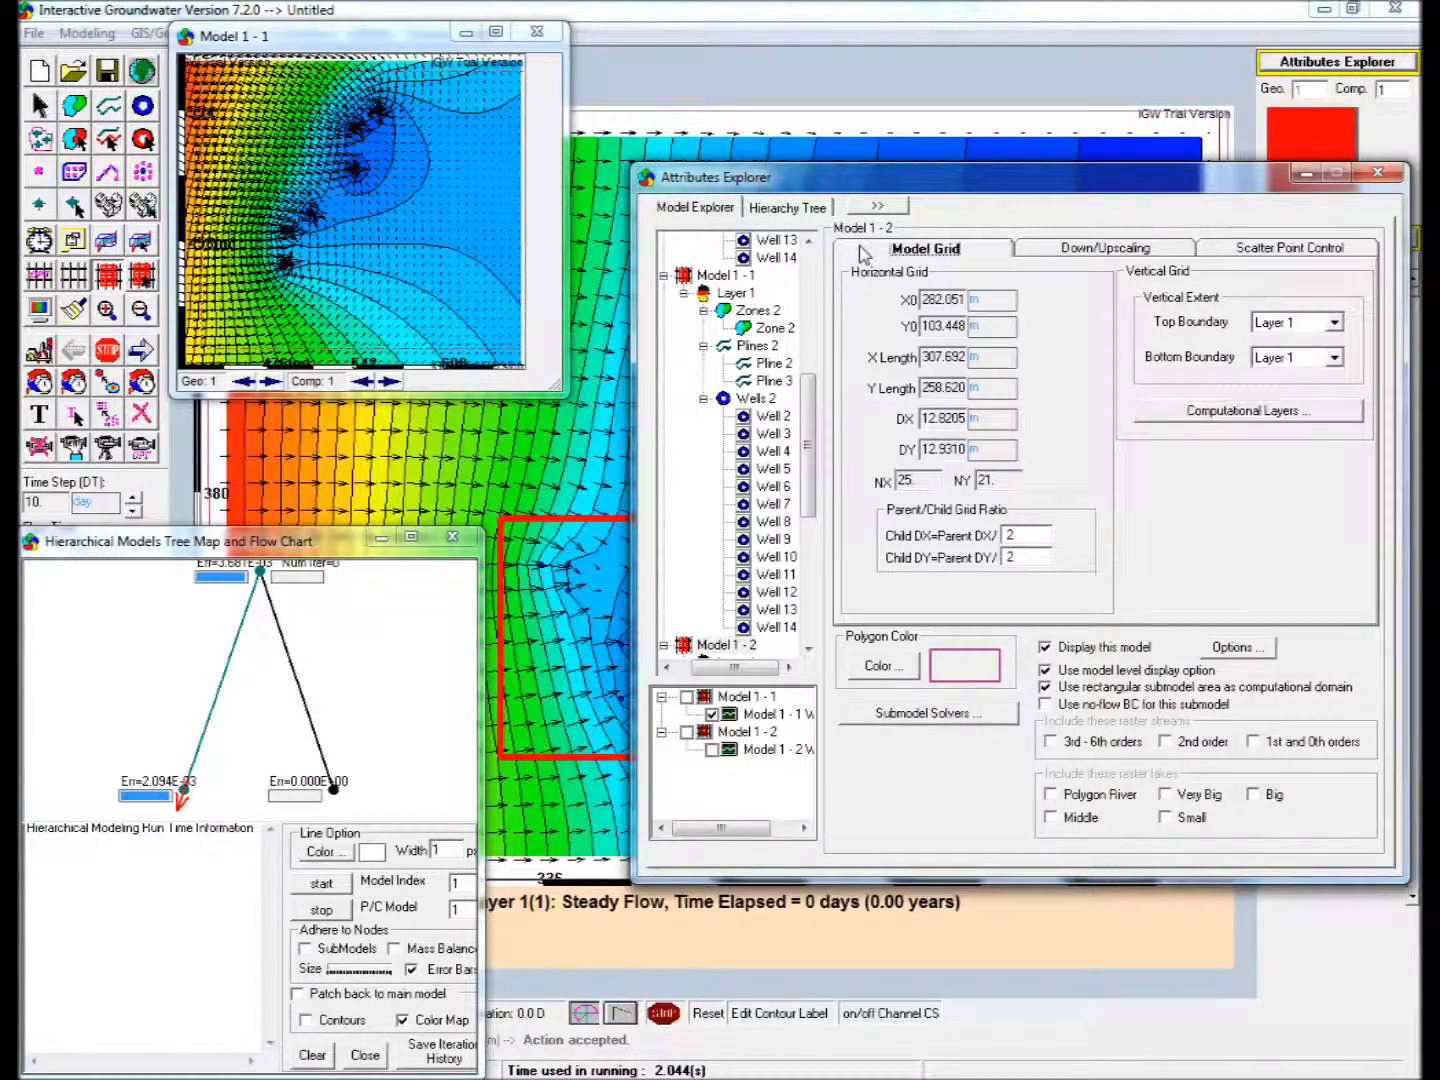
pyautogui.doubleClick(1034, 537)
pyautogui.write('4')
pyautogui.press('Tab')
pyautogui.write('4')
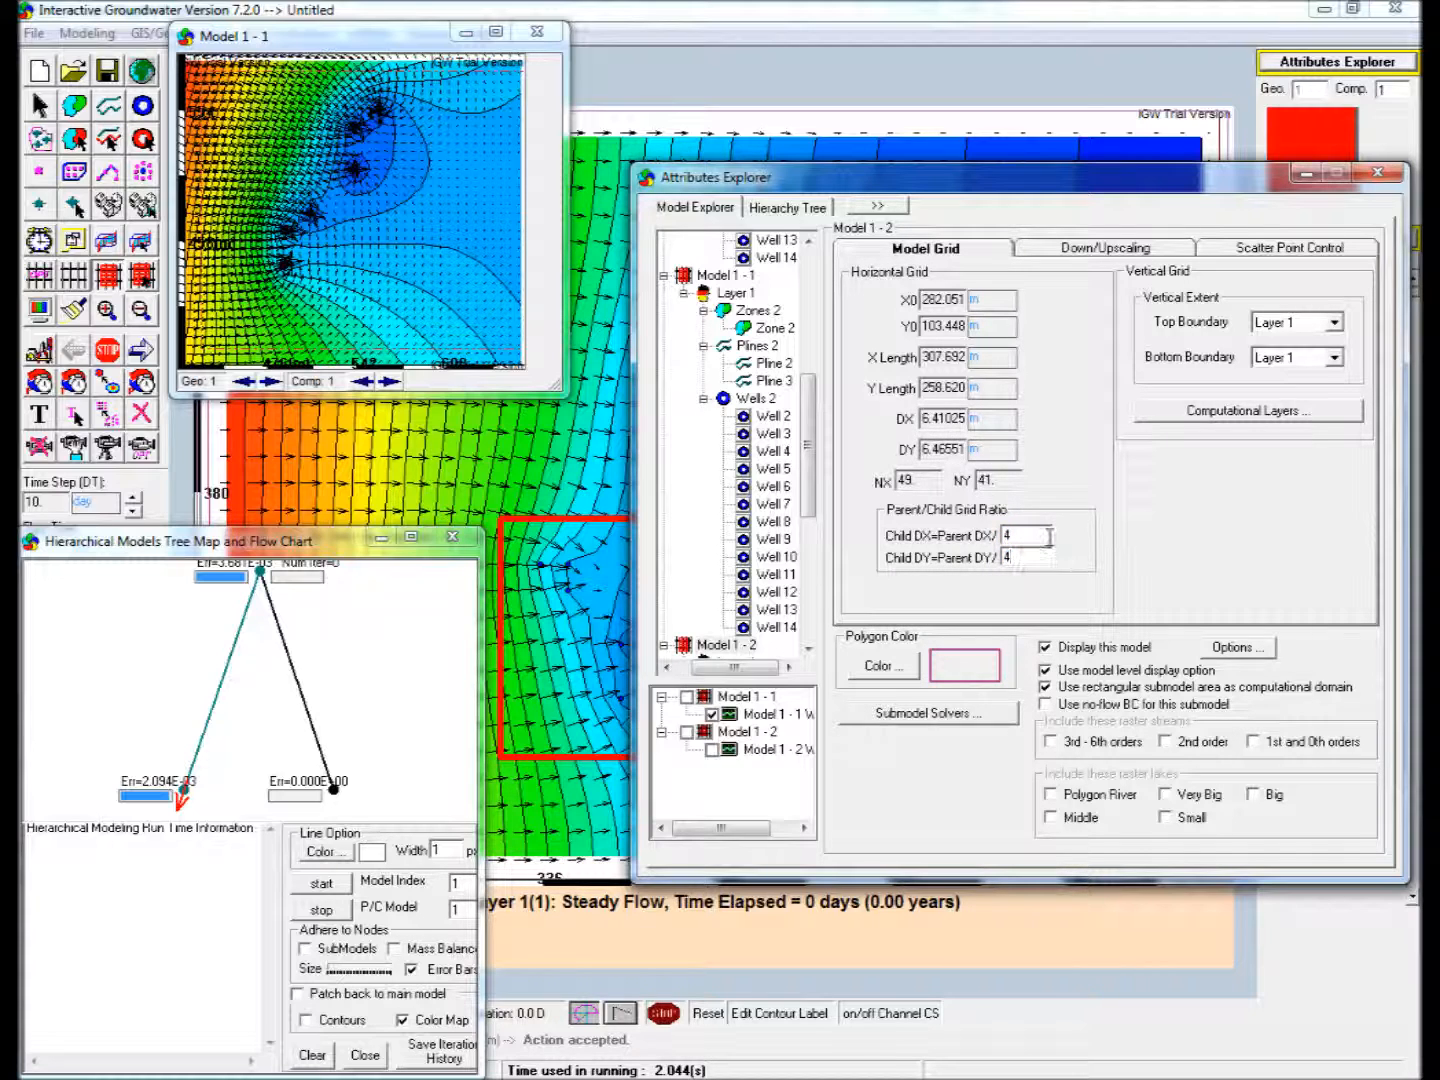
pyautogui.click(1307, 176)
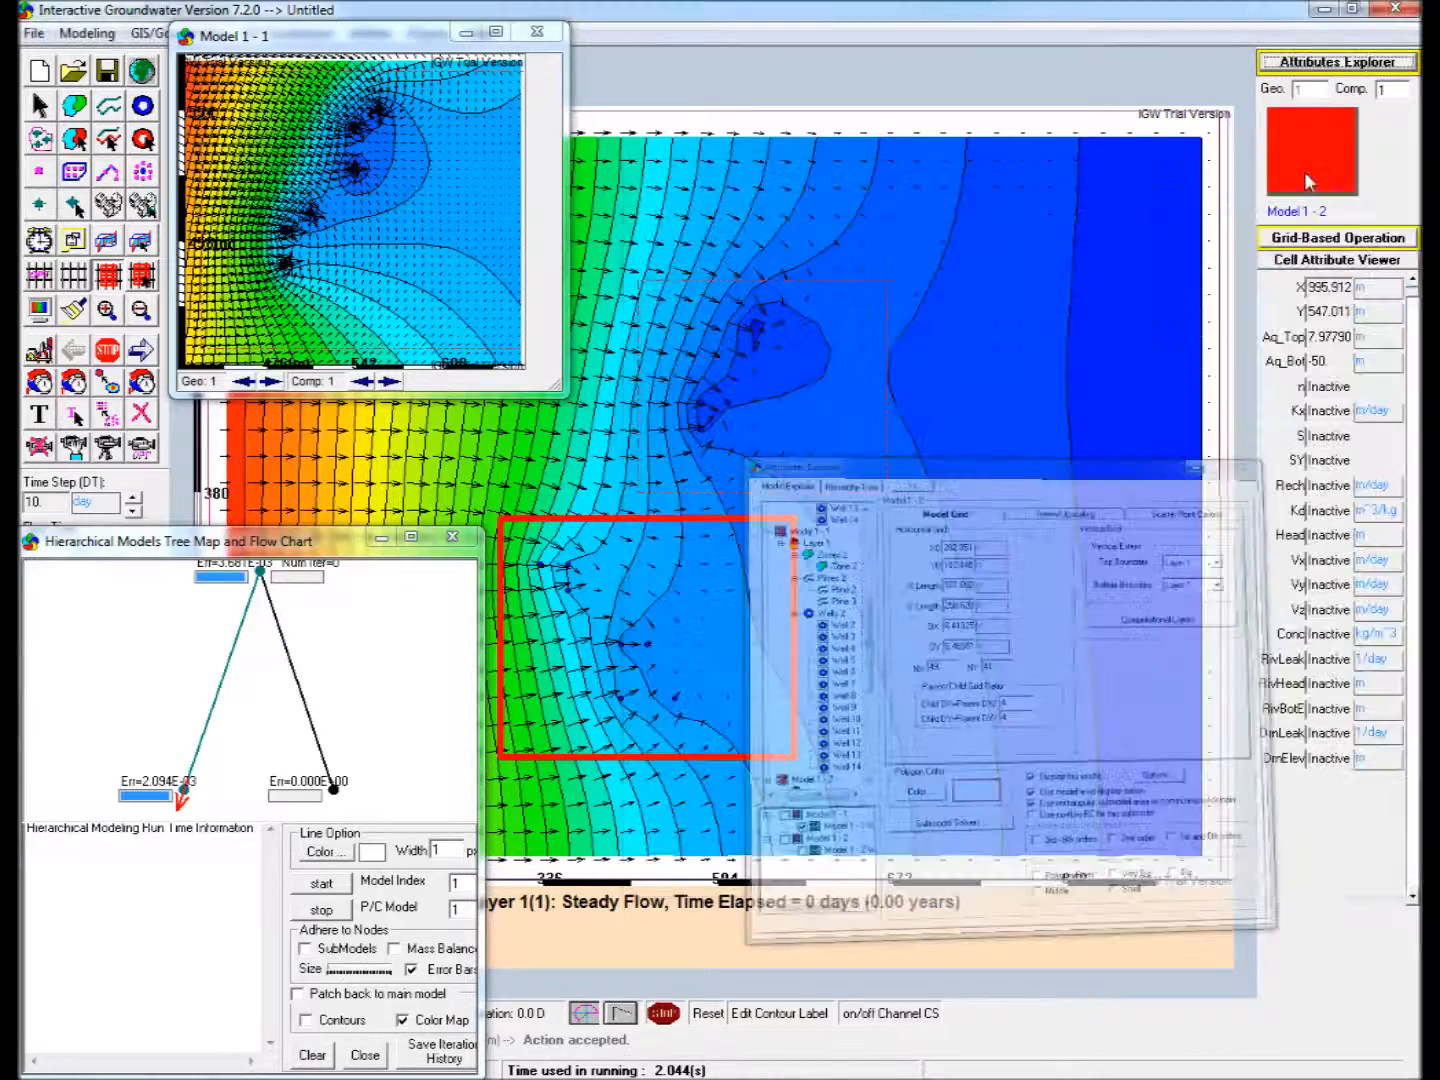
# Discretize the main model and all its submodels with adaptive discretization, keeping NX 40 and NY 30.
pyautogui.click(40, 274)
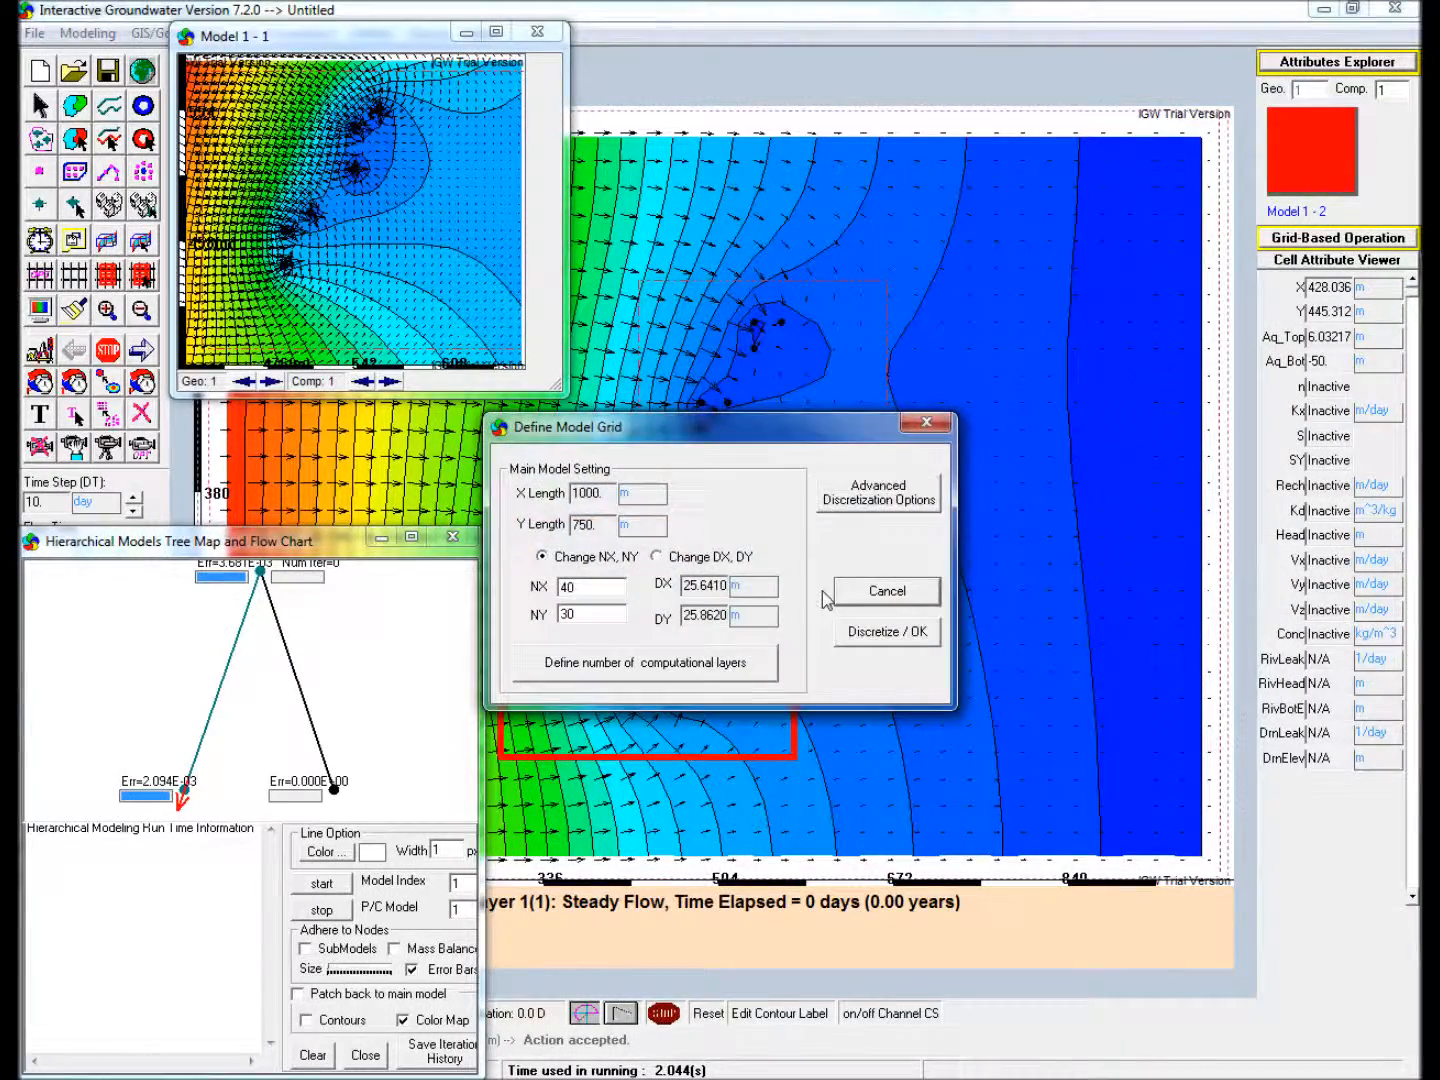
pyautogui.click(878, 492)
pyautogui.click(645, 521)
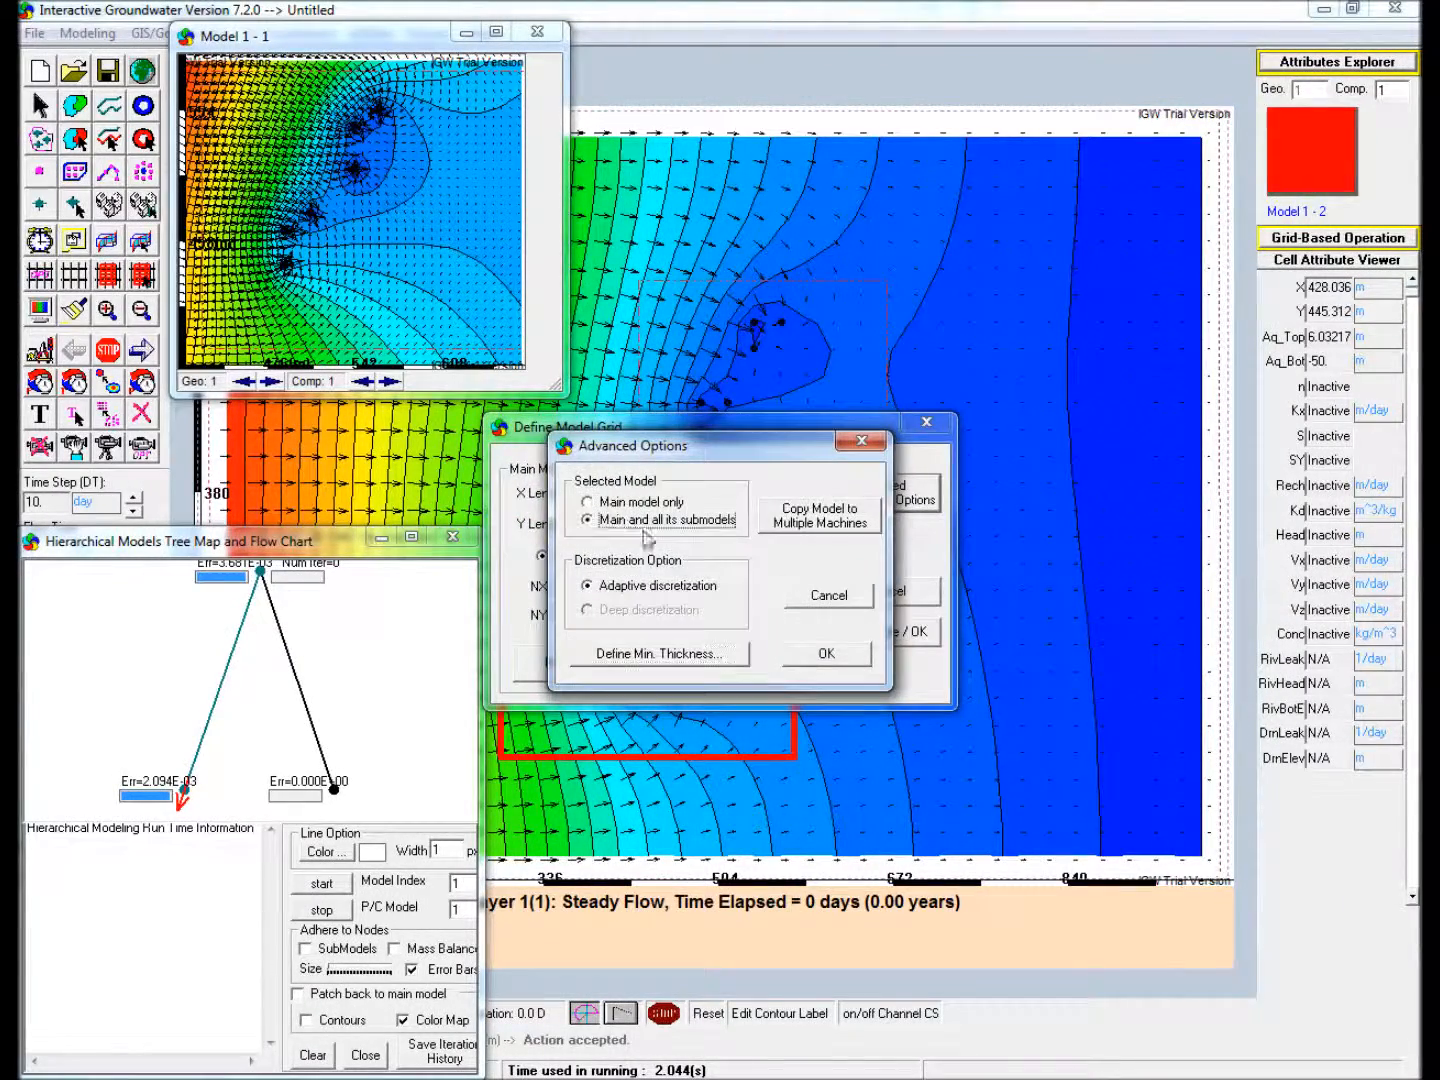
pyautogui.click(806, 655)
pyautogui.click(872, 638)
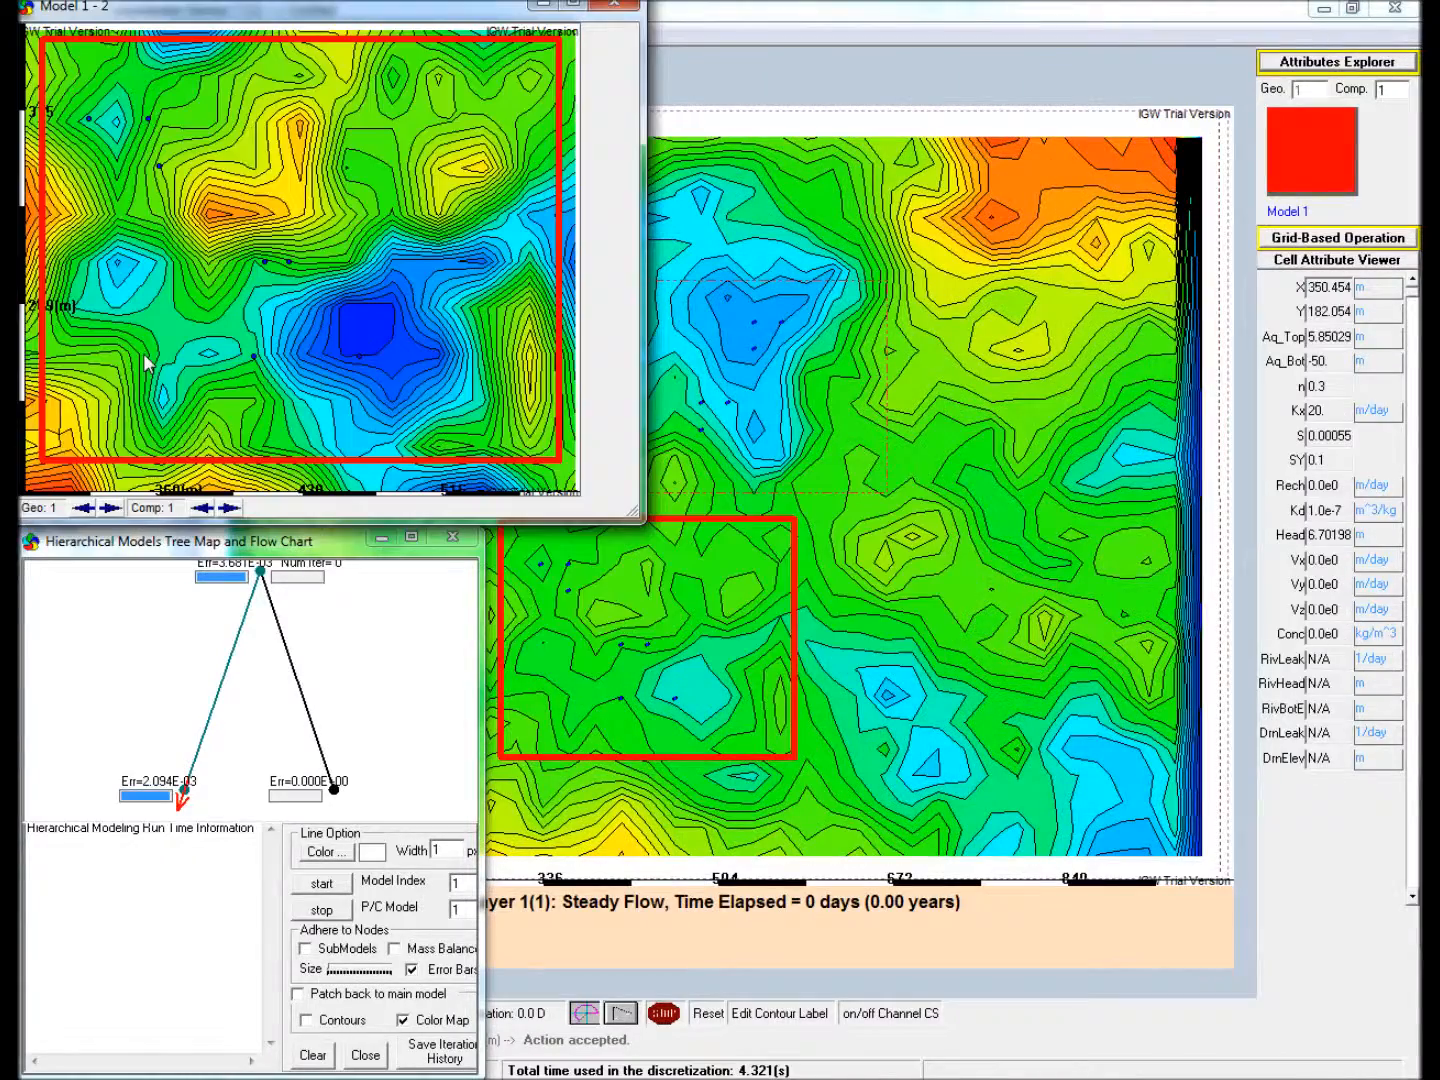
# Move and resize the southern submodel's window, refresh the display, and run the flow simulation with both submodels.
pyautogui.moveTo(1338, 648); pyautogui.dragTo(1062, 565)
pyautogui.moveTo(1368, 1075); pyautogui.dragTo(1138, 938)
pyautogui.moveTo(905, 575); pyautogui.dragTo(871, 650)
pyautogui.rightClick(892, 337)
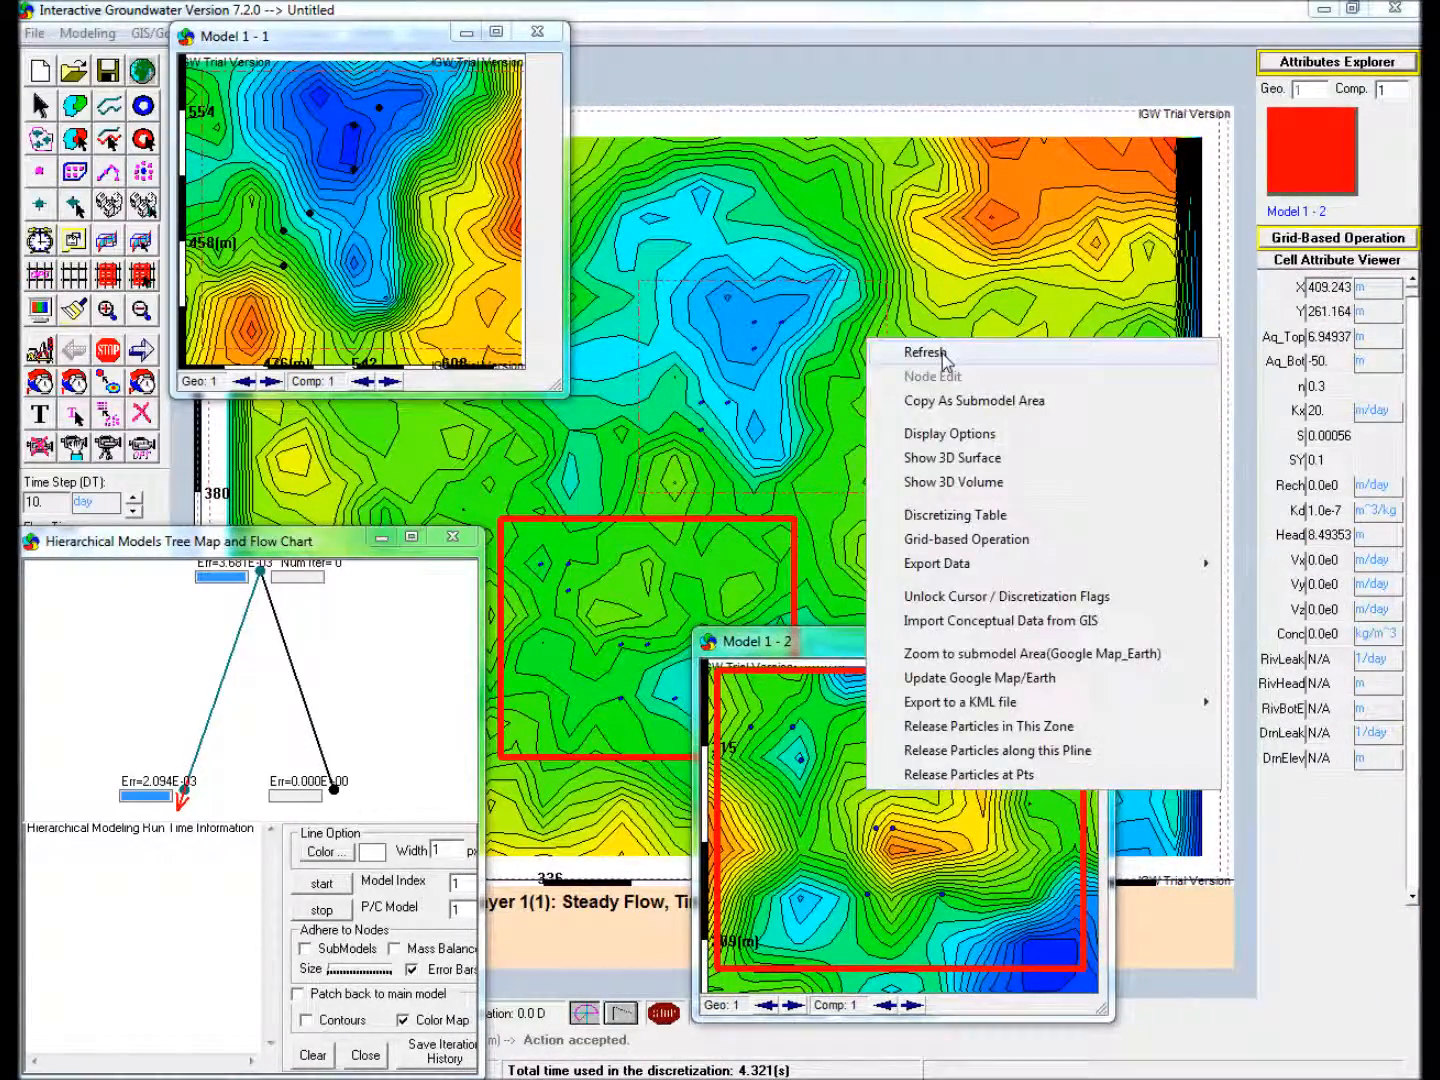
pyautogui.click(941, 354)
pyautogui.click(140, 352)
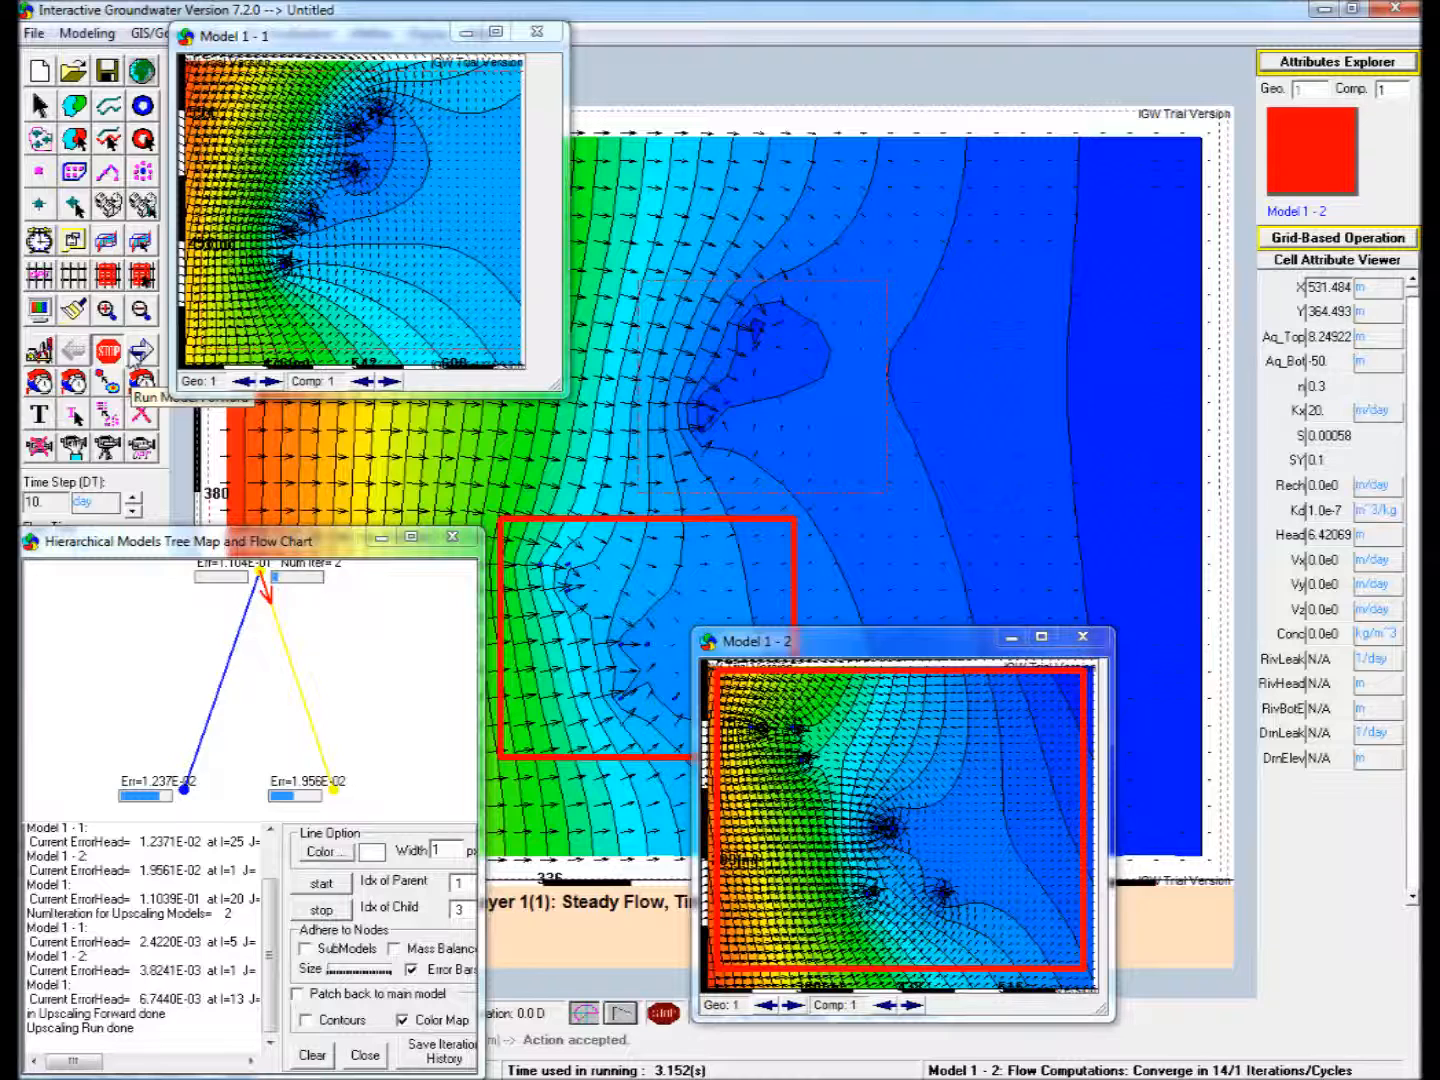
# Draw a nested submodel about 90 by 84 m around three wells in Model 1-1 and set its DX and DY grid ratios to 3.
pyautogui.click(108, 277)
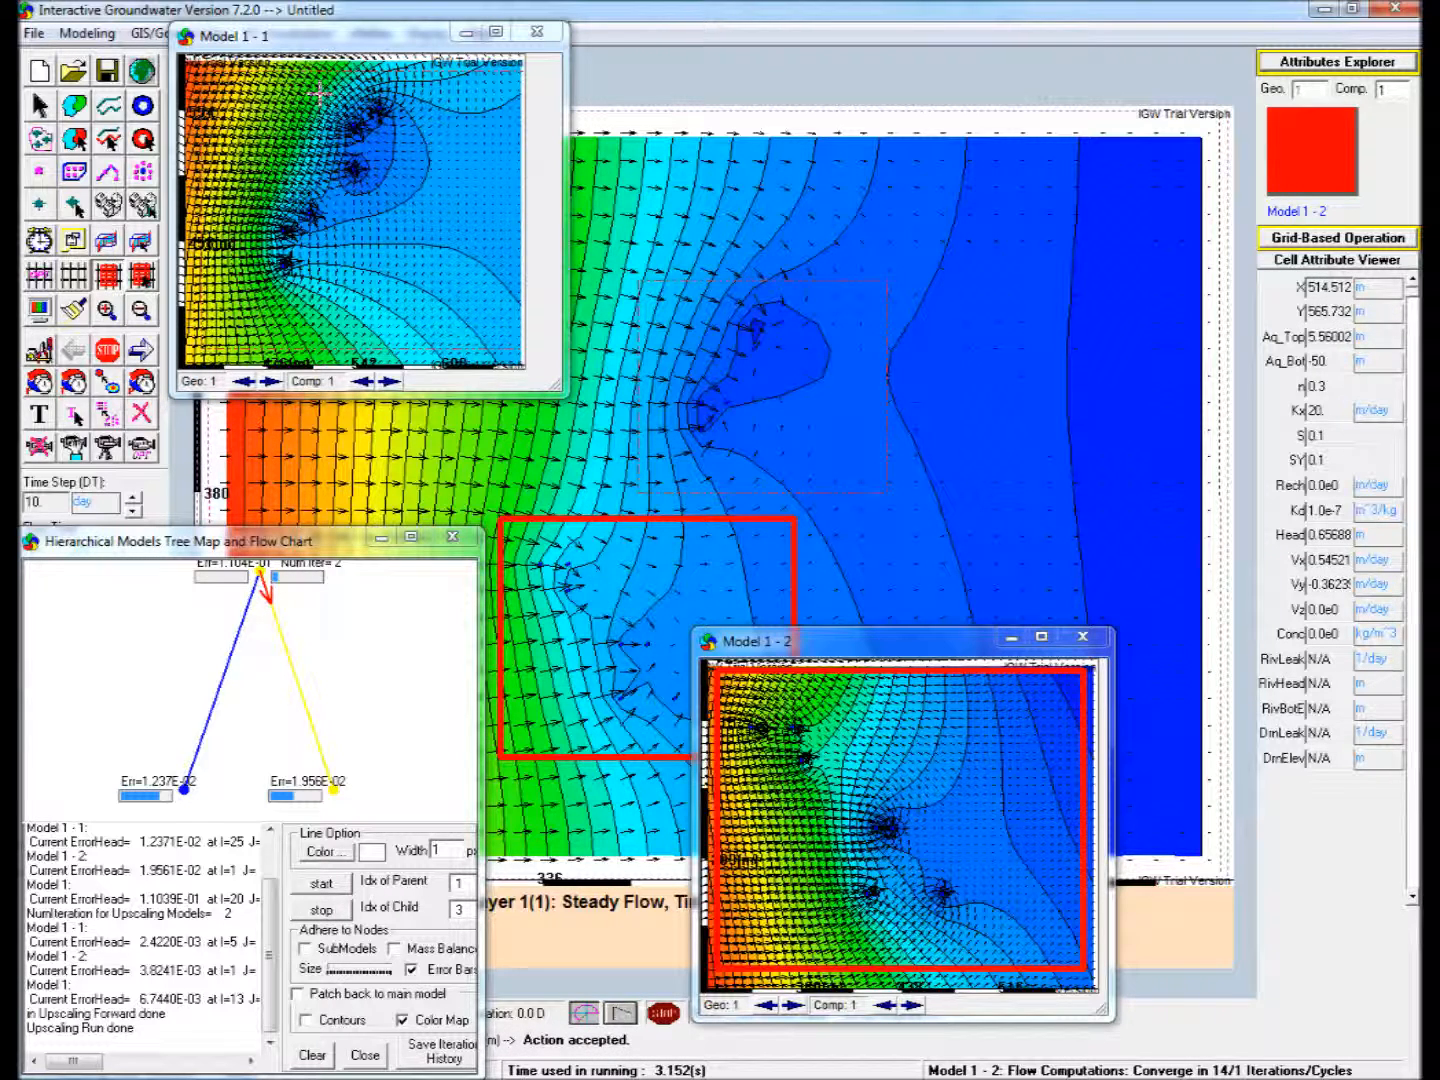
pyautogui.moveTo(320, 93); pyautogui.dragTo(437, 205)
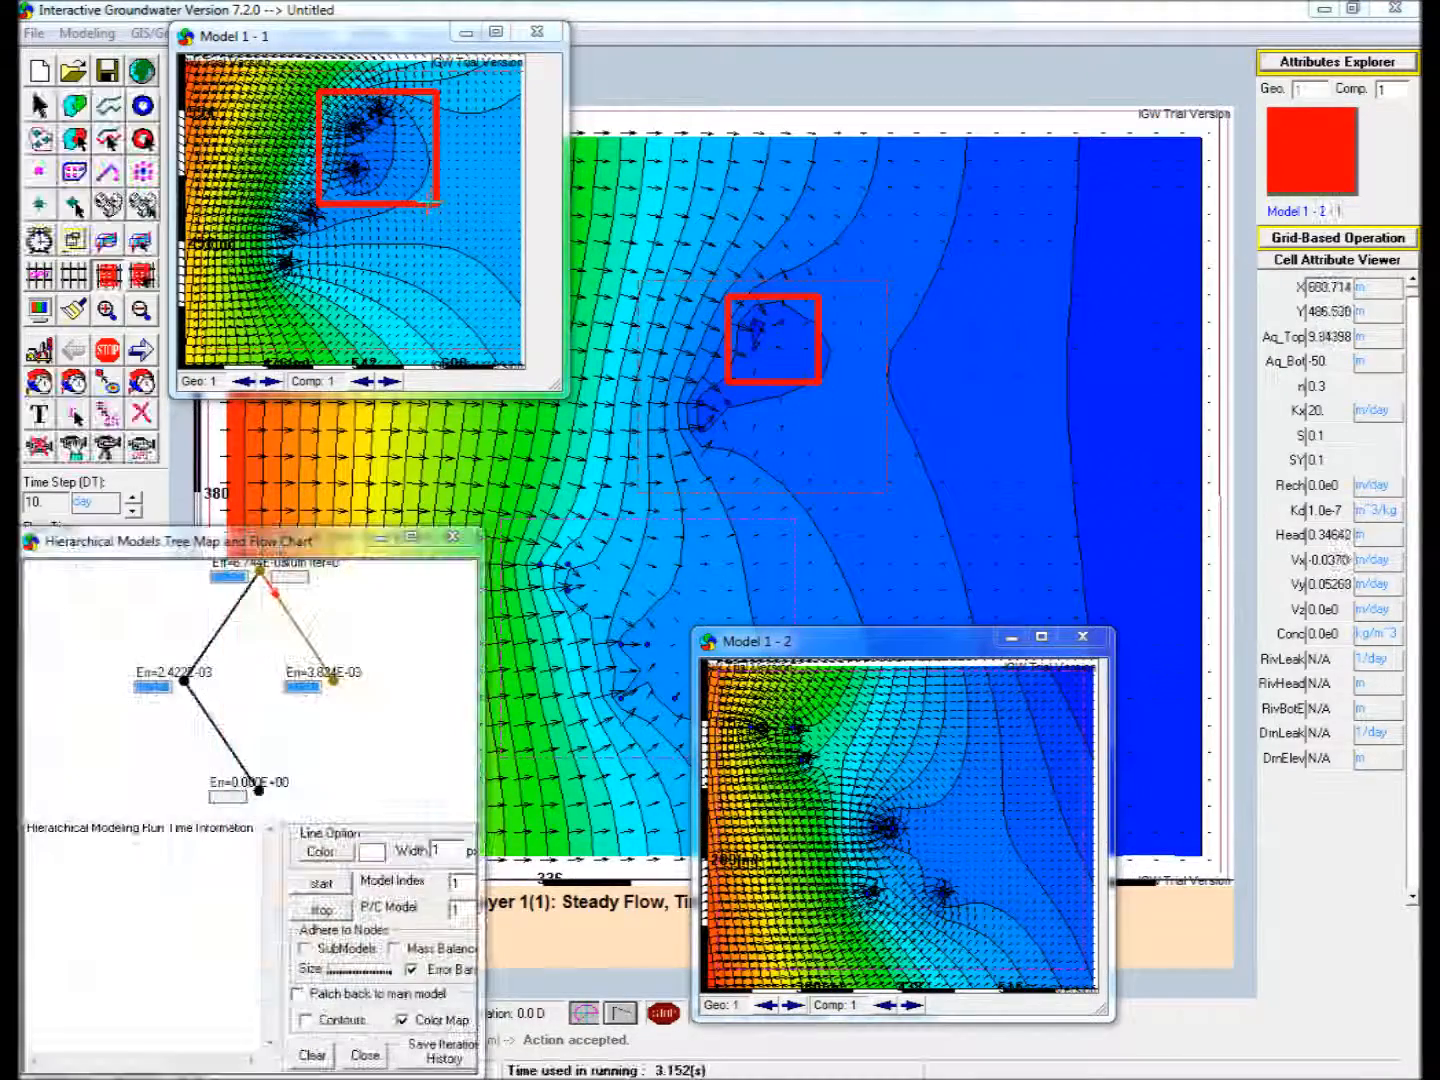
pyautogui.click(1346, 66)
pyautogui.moveTo(1261, 247); pyautogui.dragTo(930, 120)
pyautogui.doubleClick(1075, 474)
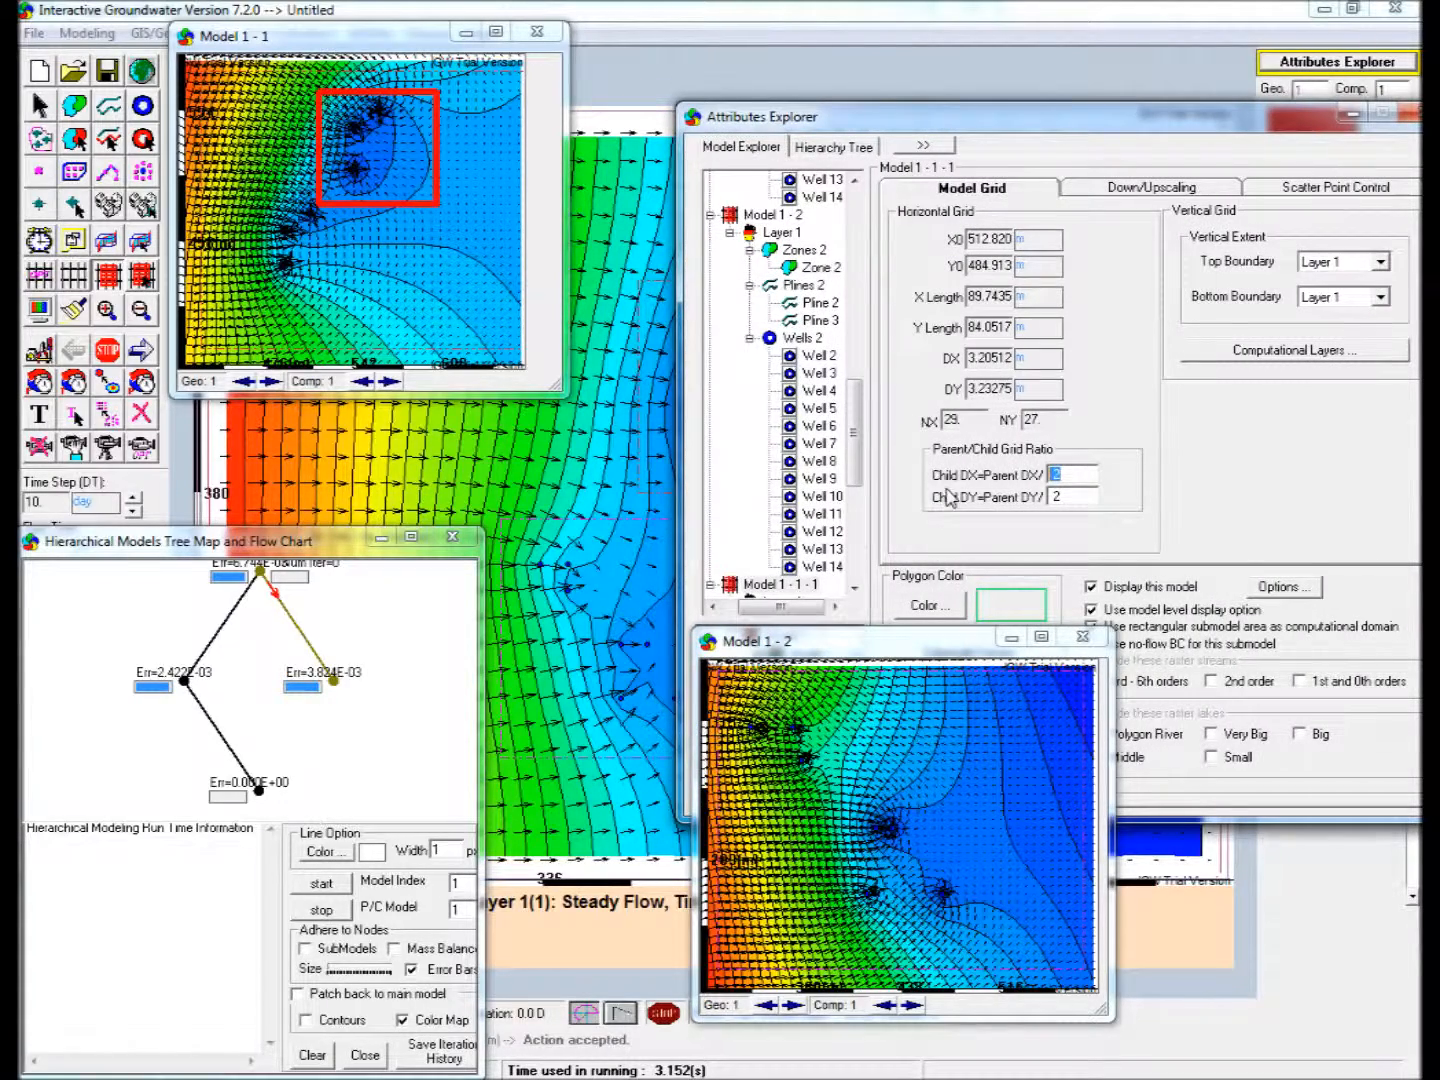
pyautogui.write('3')
pyautogui.press('Tab')
pyautogui.write('3')
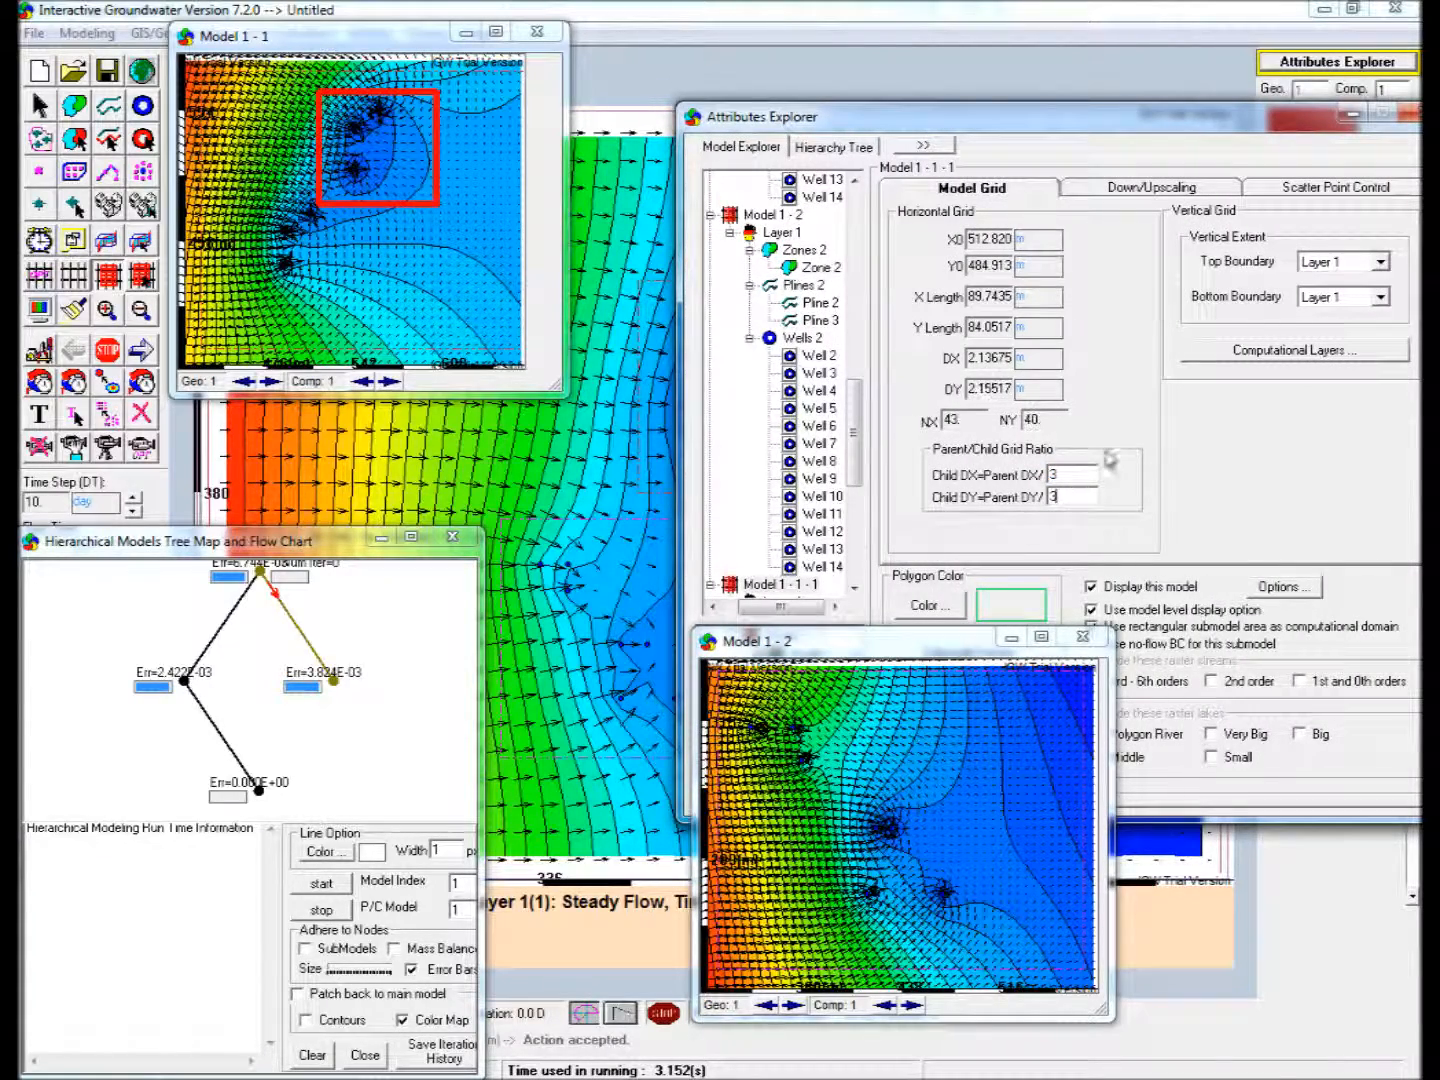
# Enable upscaling to parent for the nested submodel in Model 1-1.
pyautogui.click(1150, 187)
pyautogui.click(1209, 224)
pyautogui.click(1356, 118)
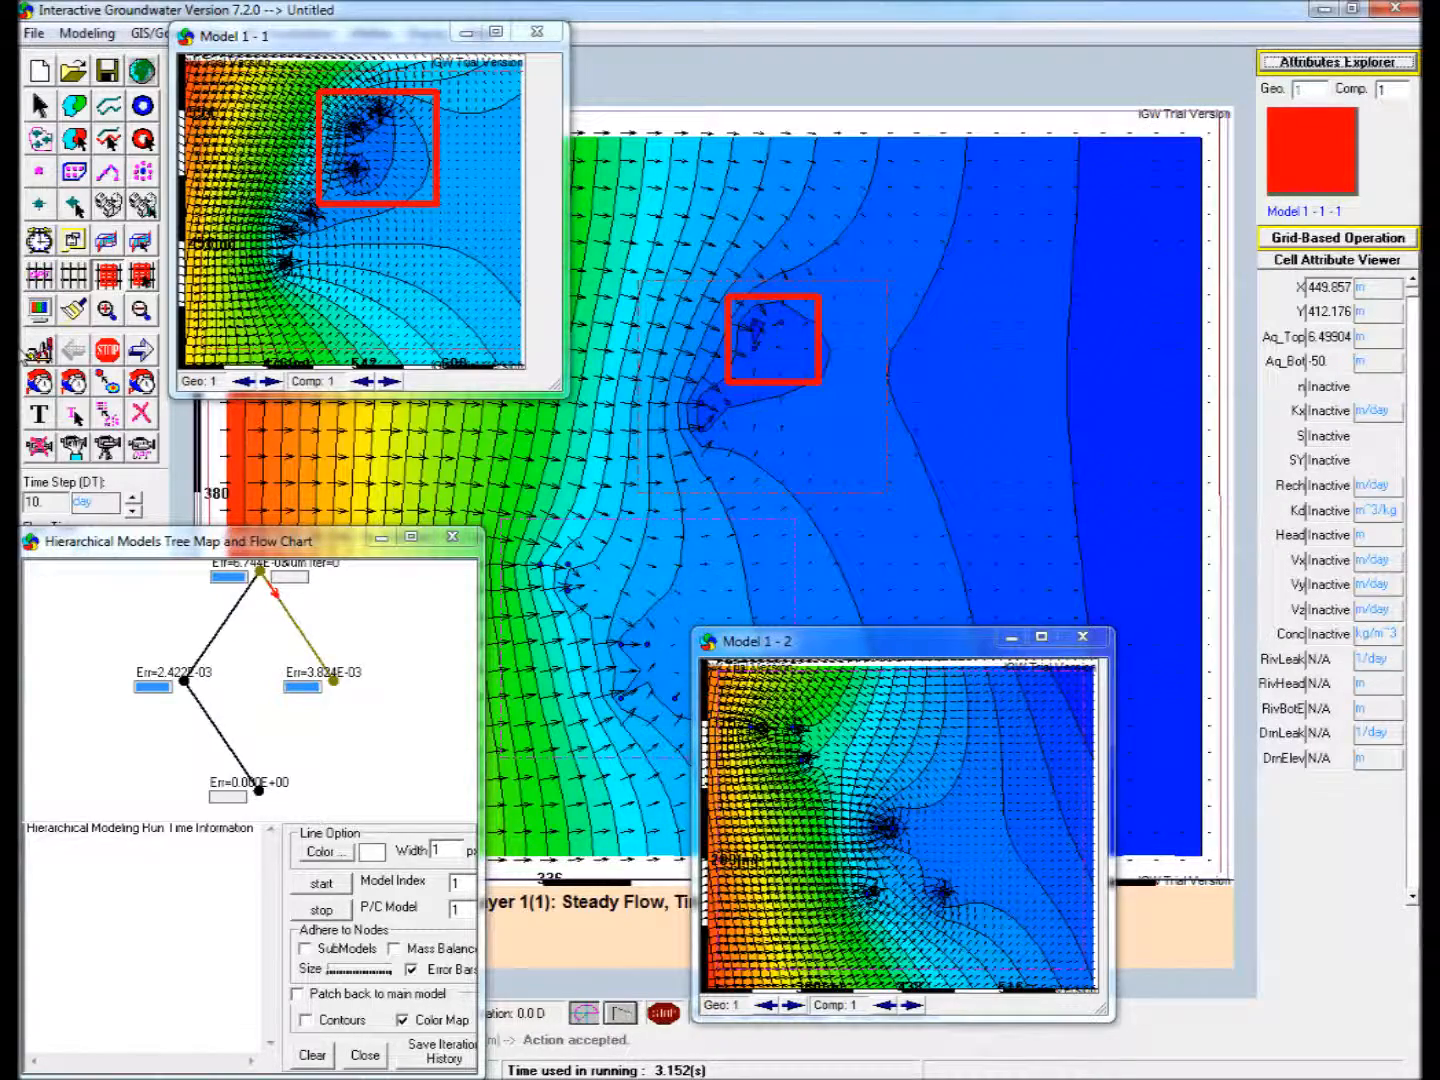
# Discretize the main model and all its submodels to include the first nested submodel, and rerun the flow simulation.
pyautogui.click(40, 283)
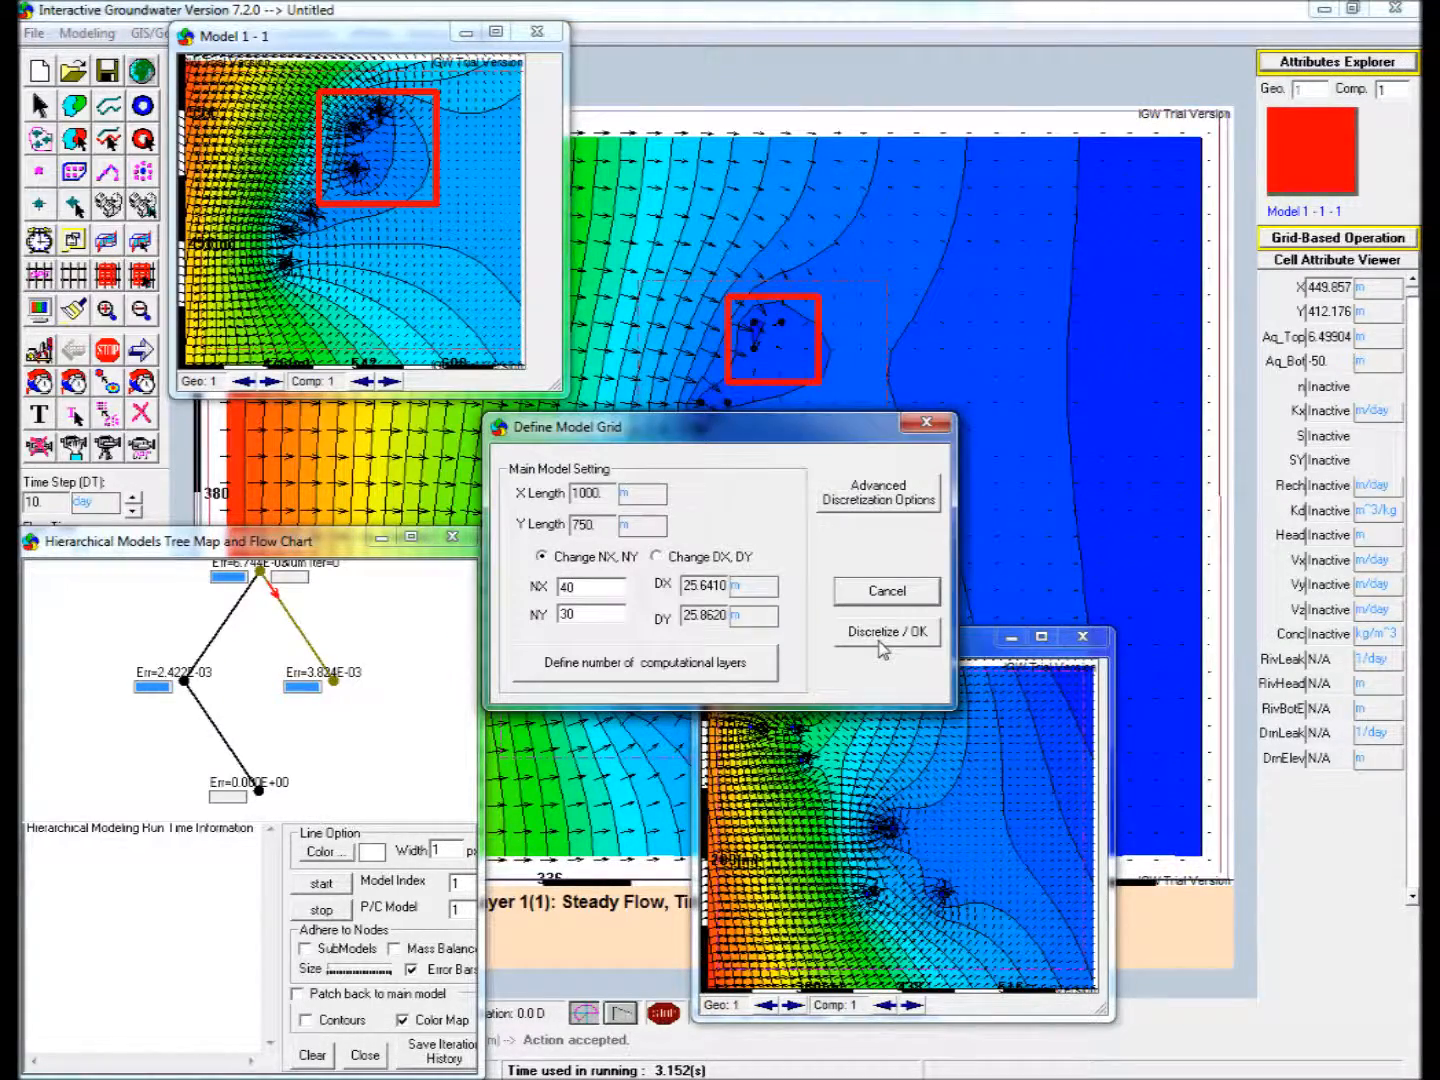
pyautogui.click(893, 497)
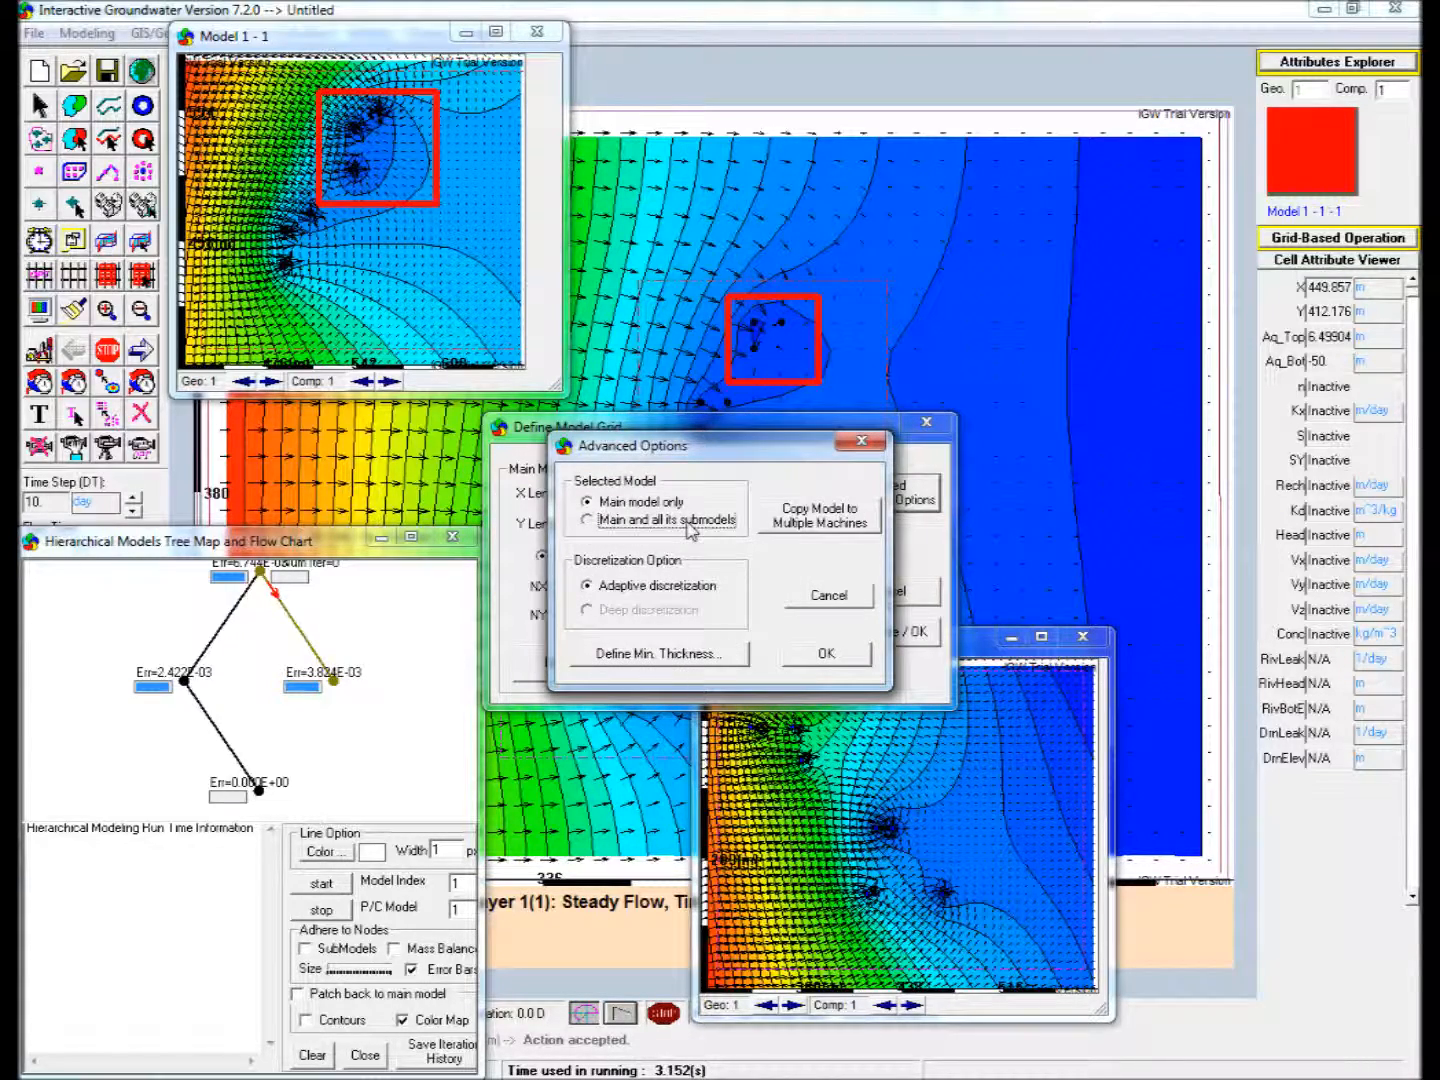
pyautogui.click(824, 655)
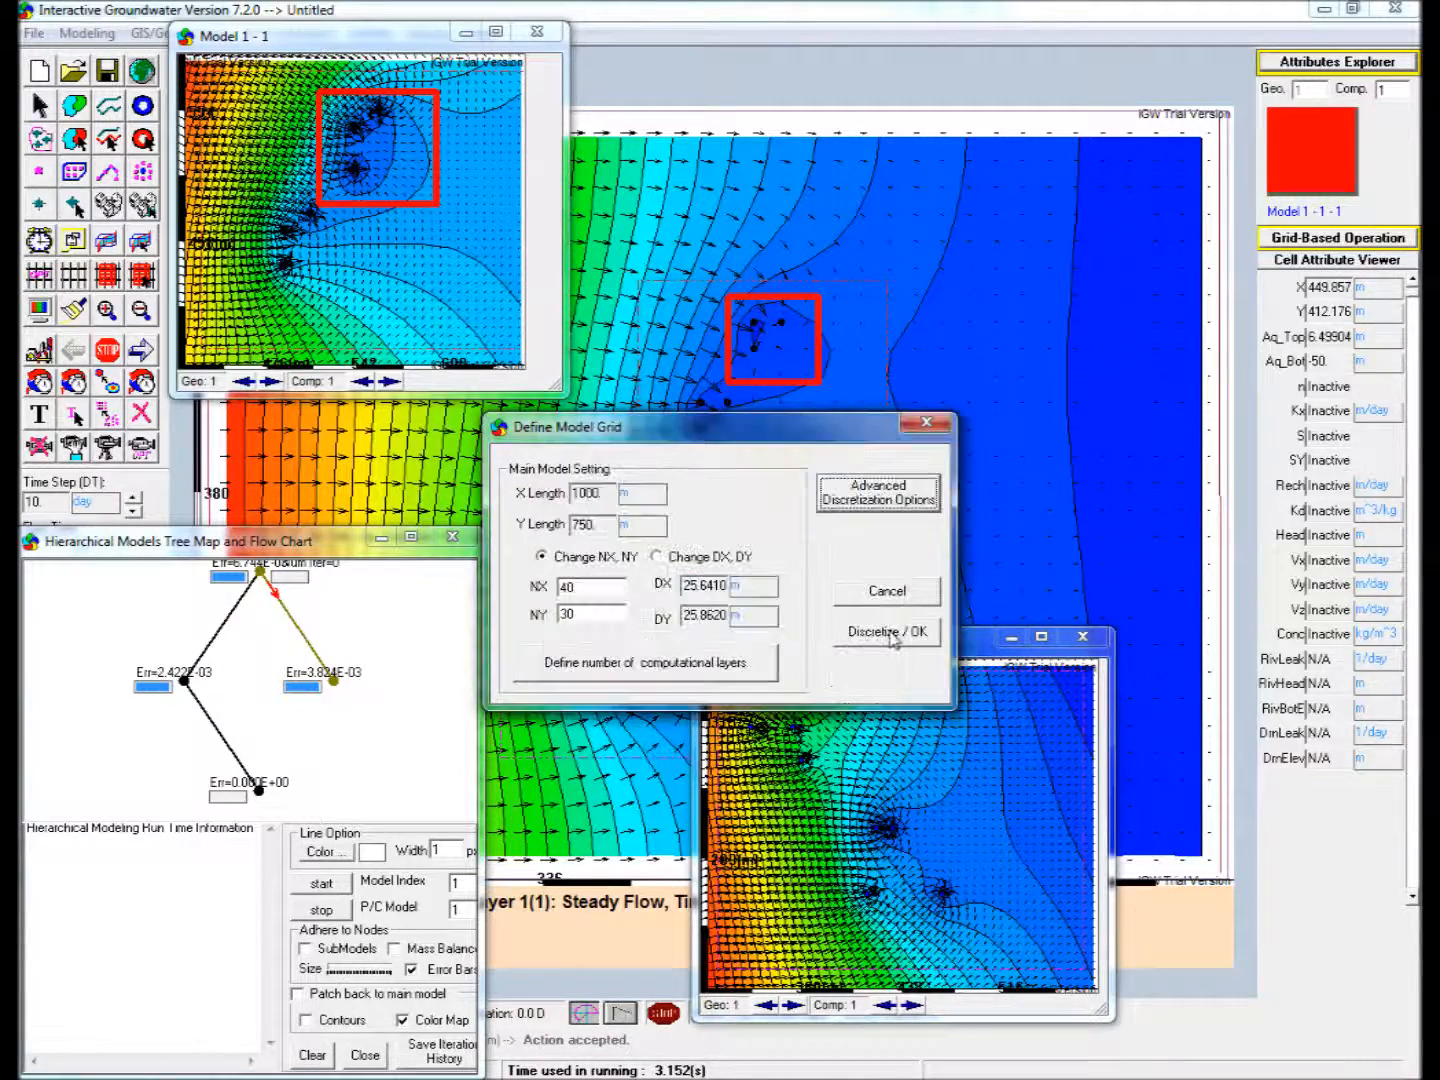
pyautogui.click(889, 631)
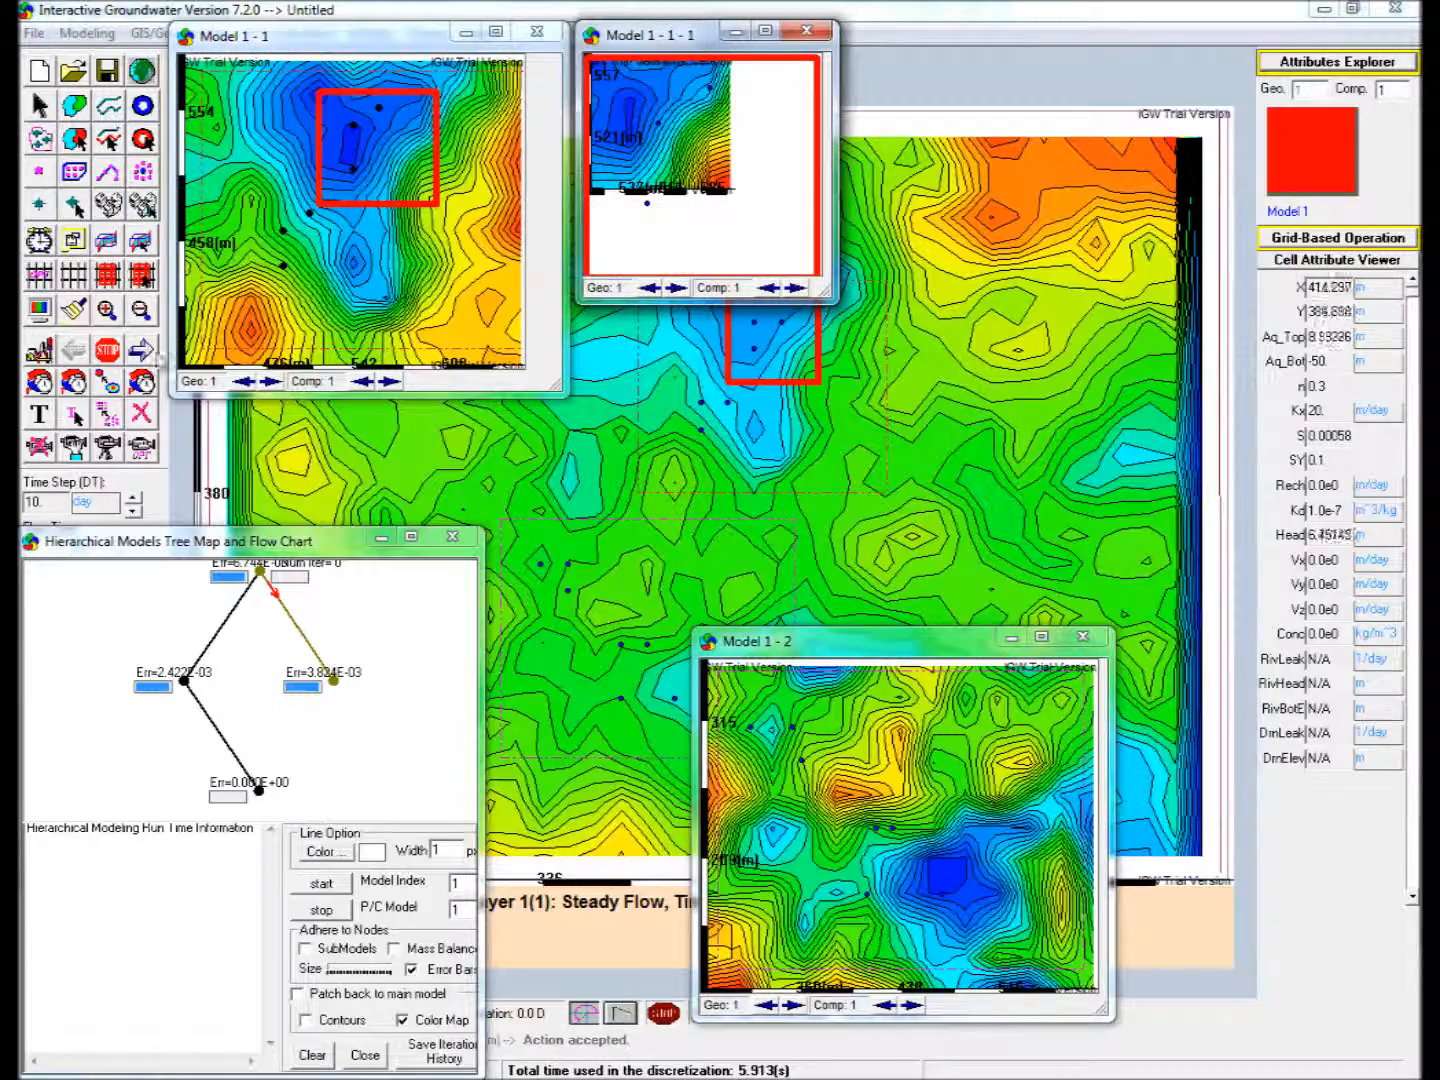
pyautogui.click(150, 354)
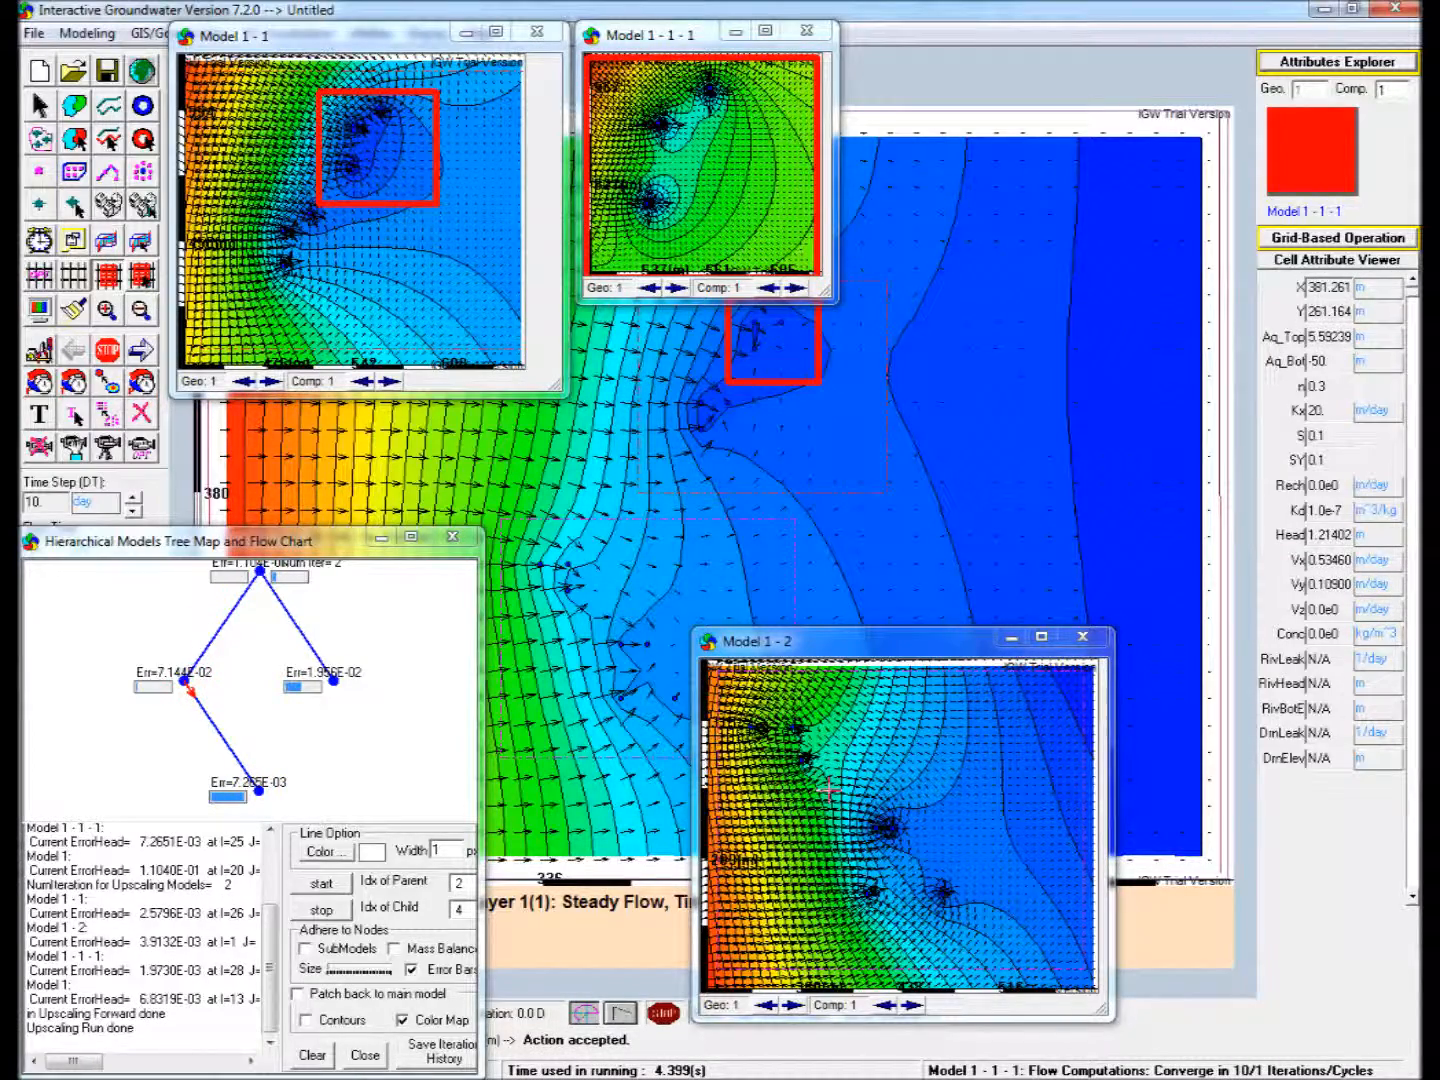
# Draw a nested submodel about 128 by 123 m around the southernmost wells in Model 1-2 and check its scaling and grid settings.
pyautogui.moveTo(828, 789); pyautogui.dragTo(986, 942)
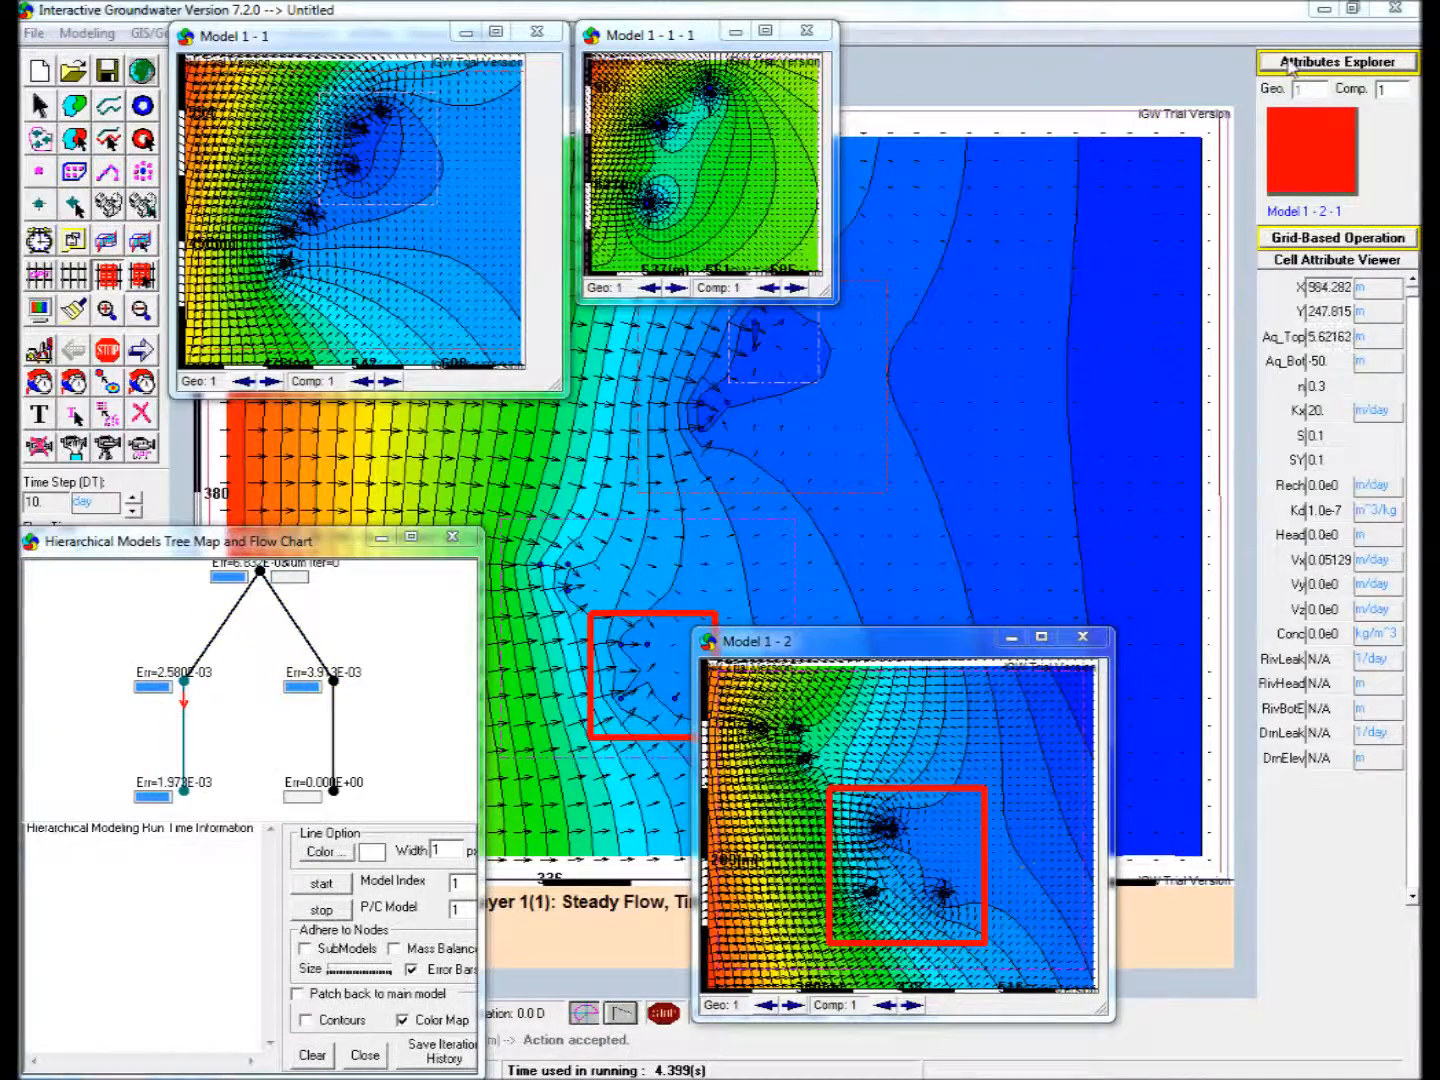
pyautogui.click(1301, 115)
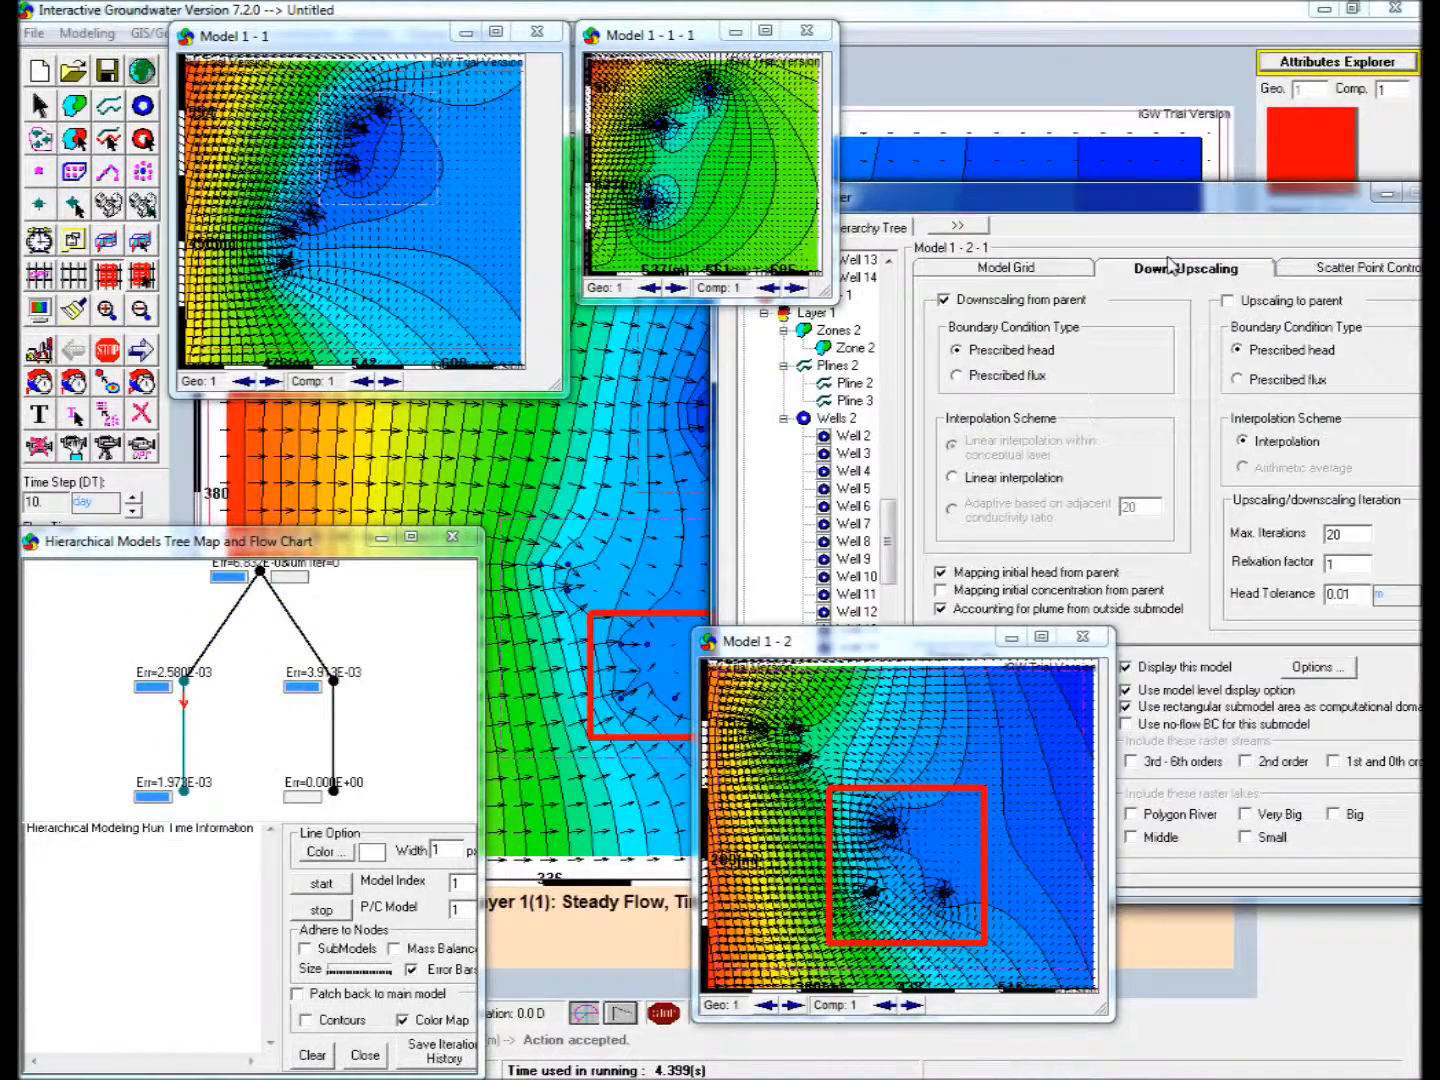
pyautogui.click(1040, 270)
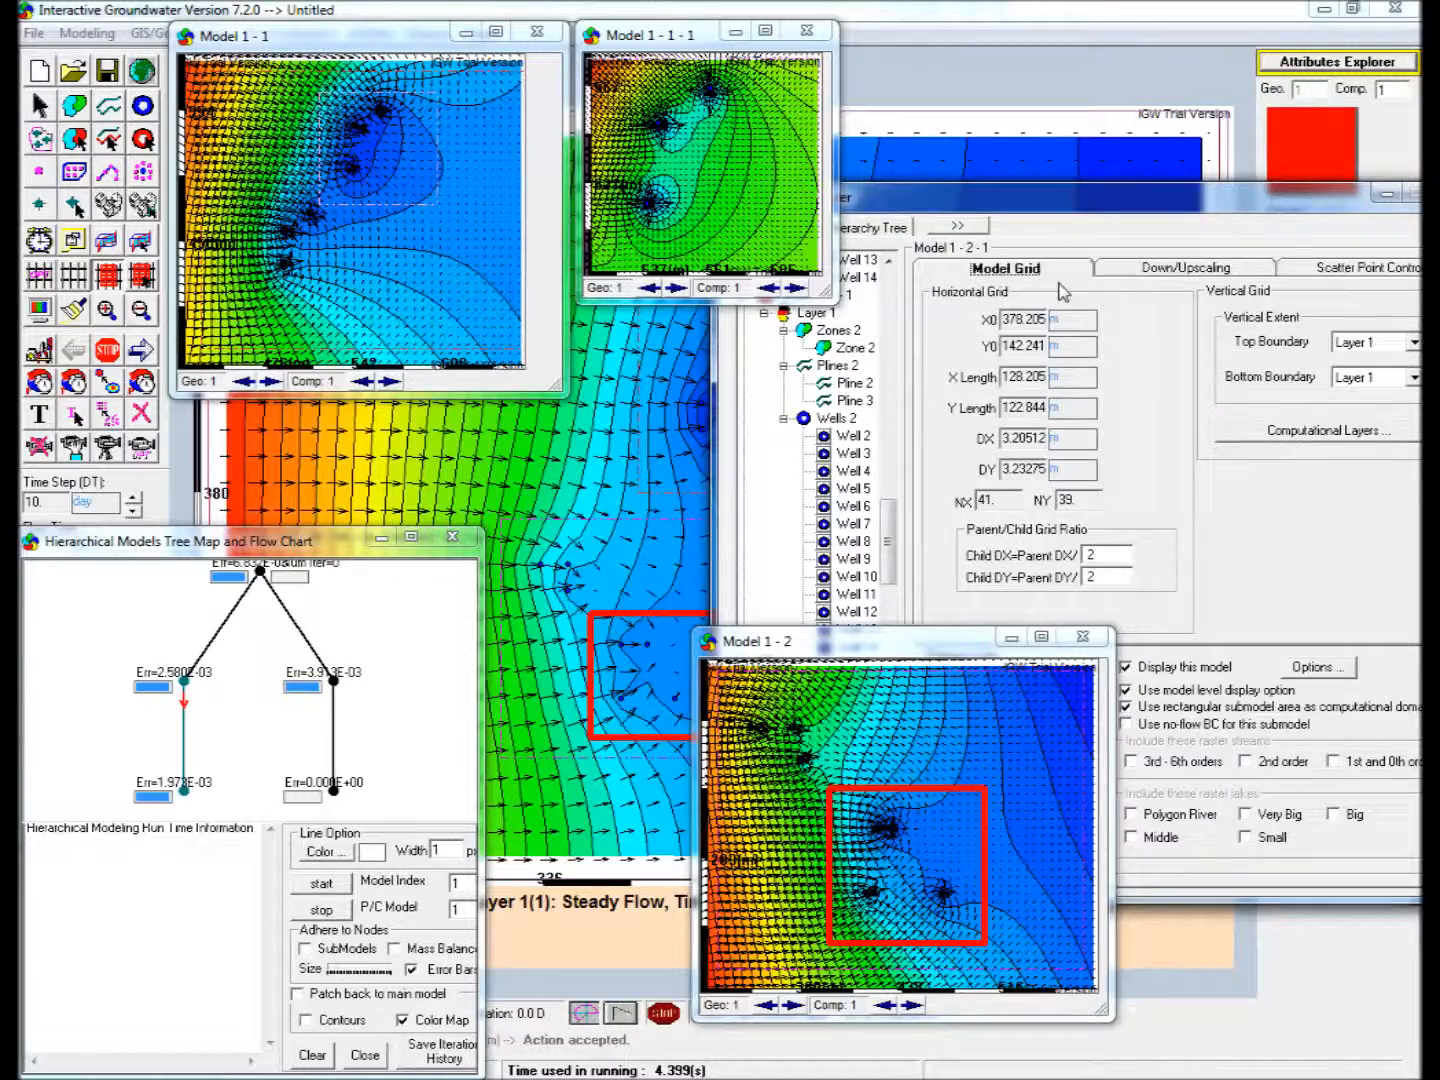
pyautogui.click(1388, 195)
# Discretize the main model and all submodels again with the second nested submodel, and rerun the flow simulation.
pyautogui.click(44, 272)
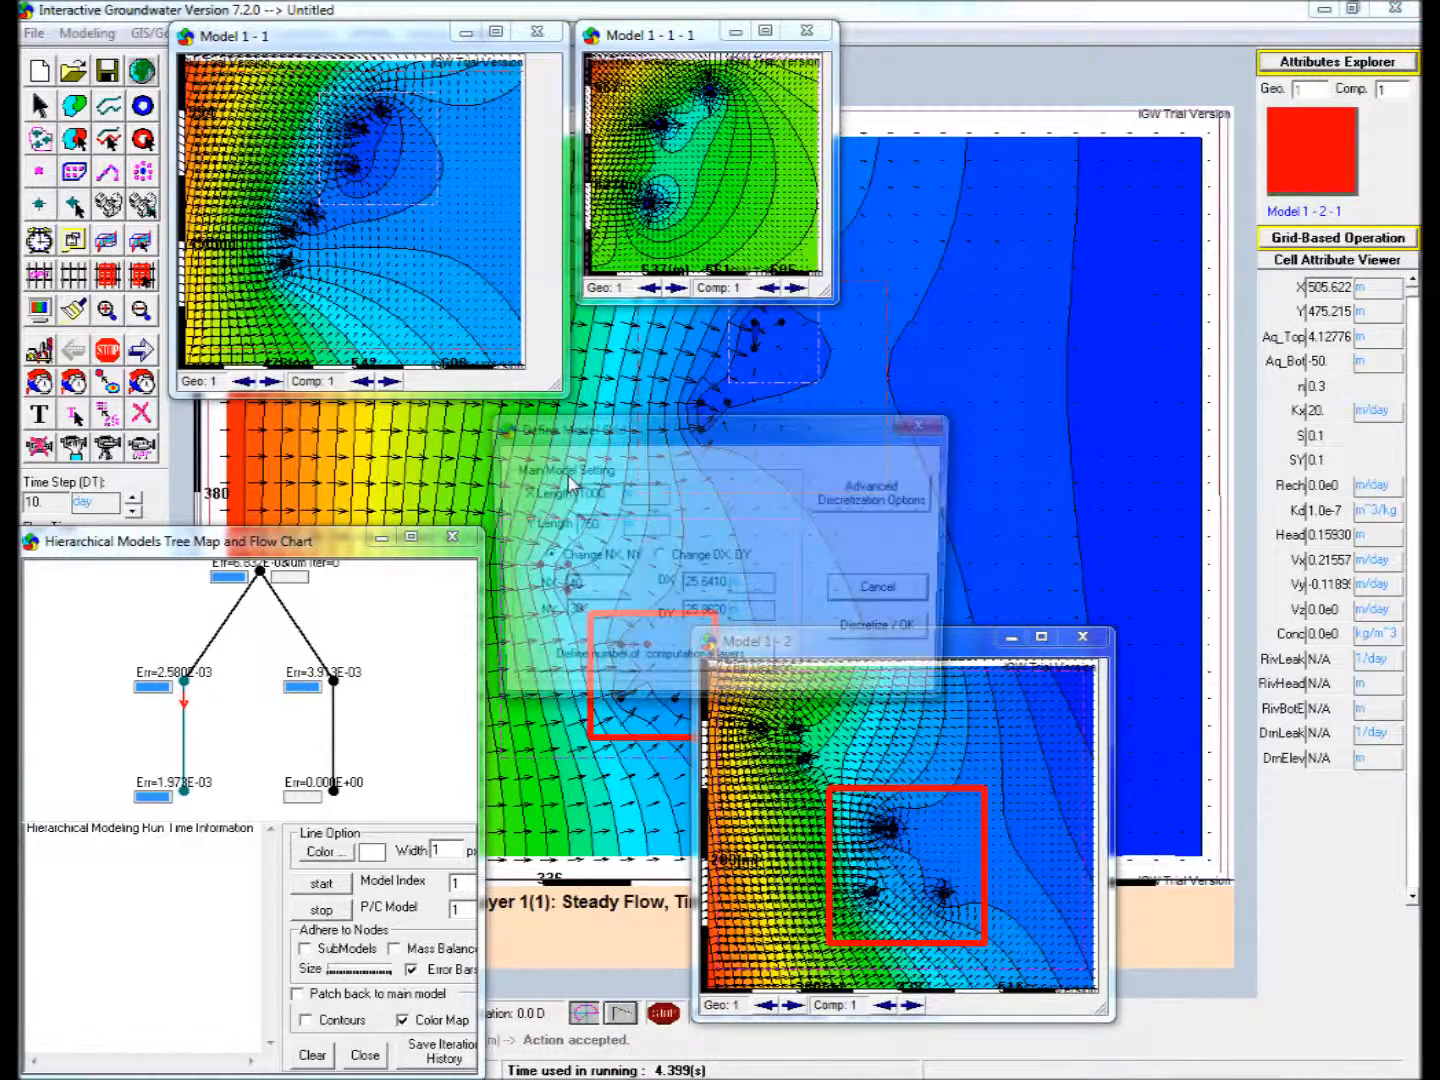
pyautogui.click(868, 498)
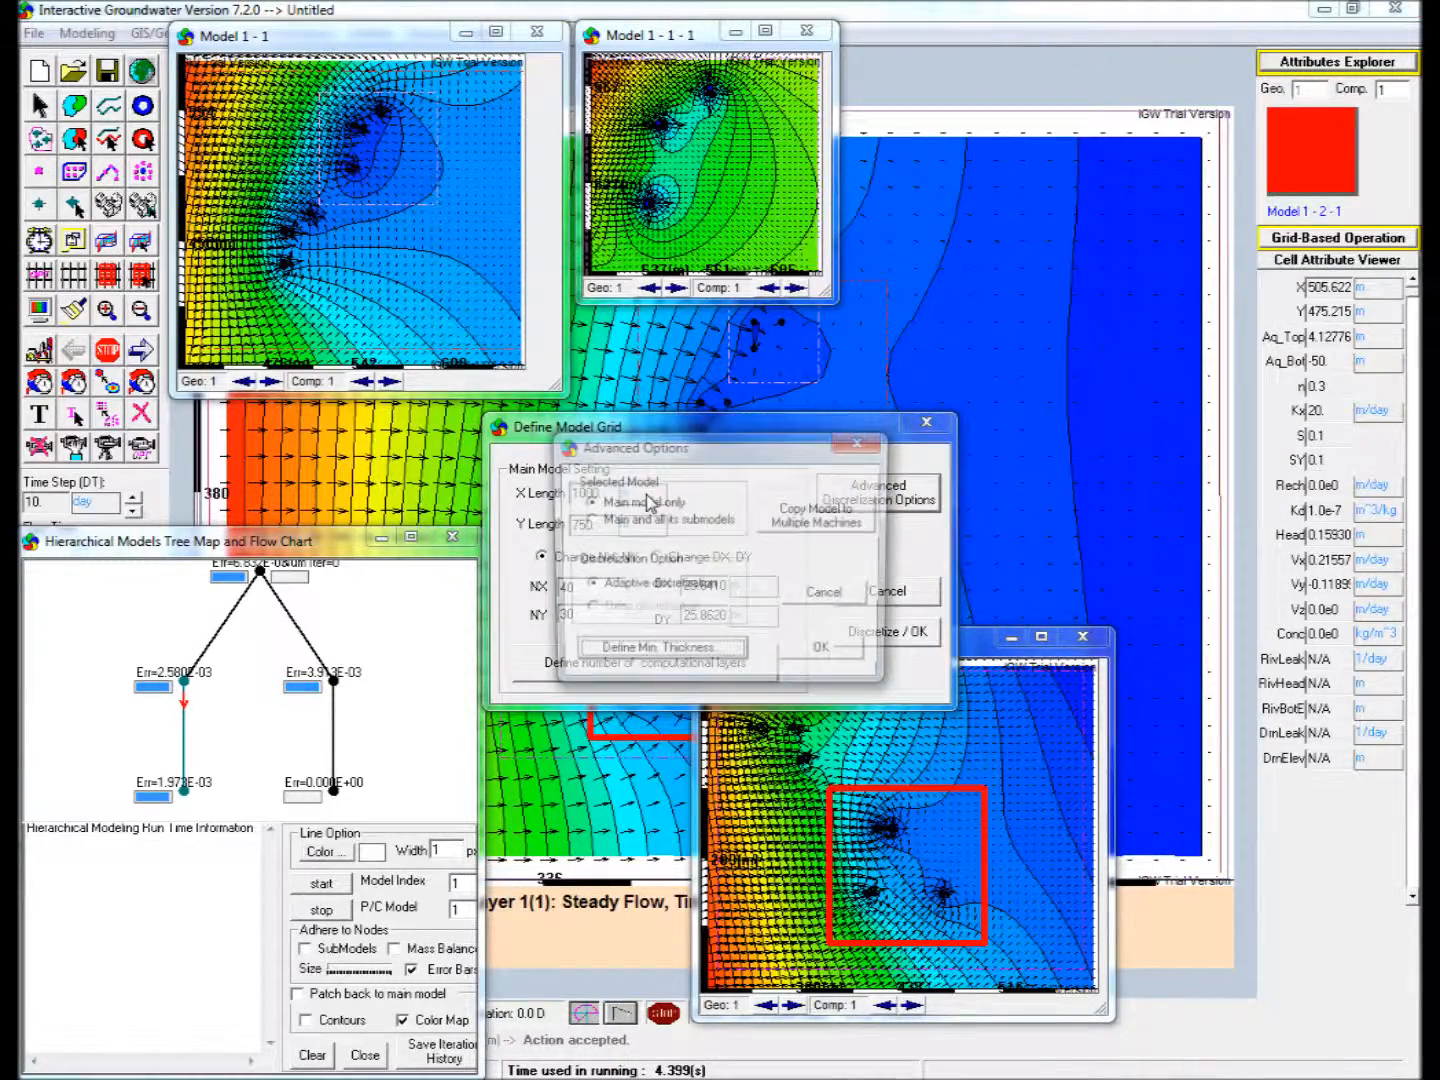
pyautogui.click(823, 655)
pyautogui.click(884, 633)
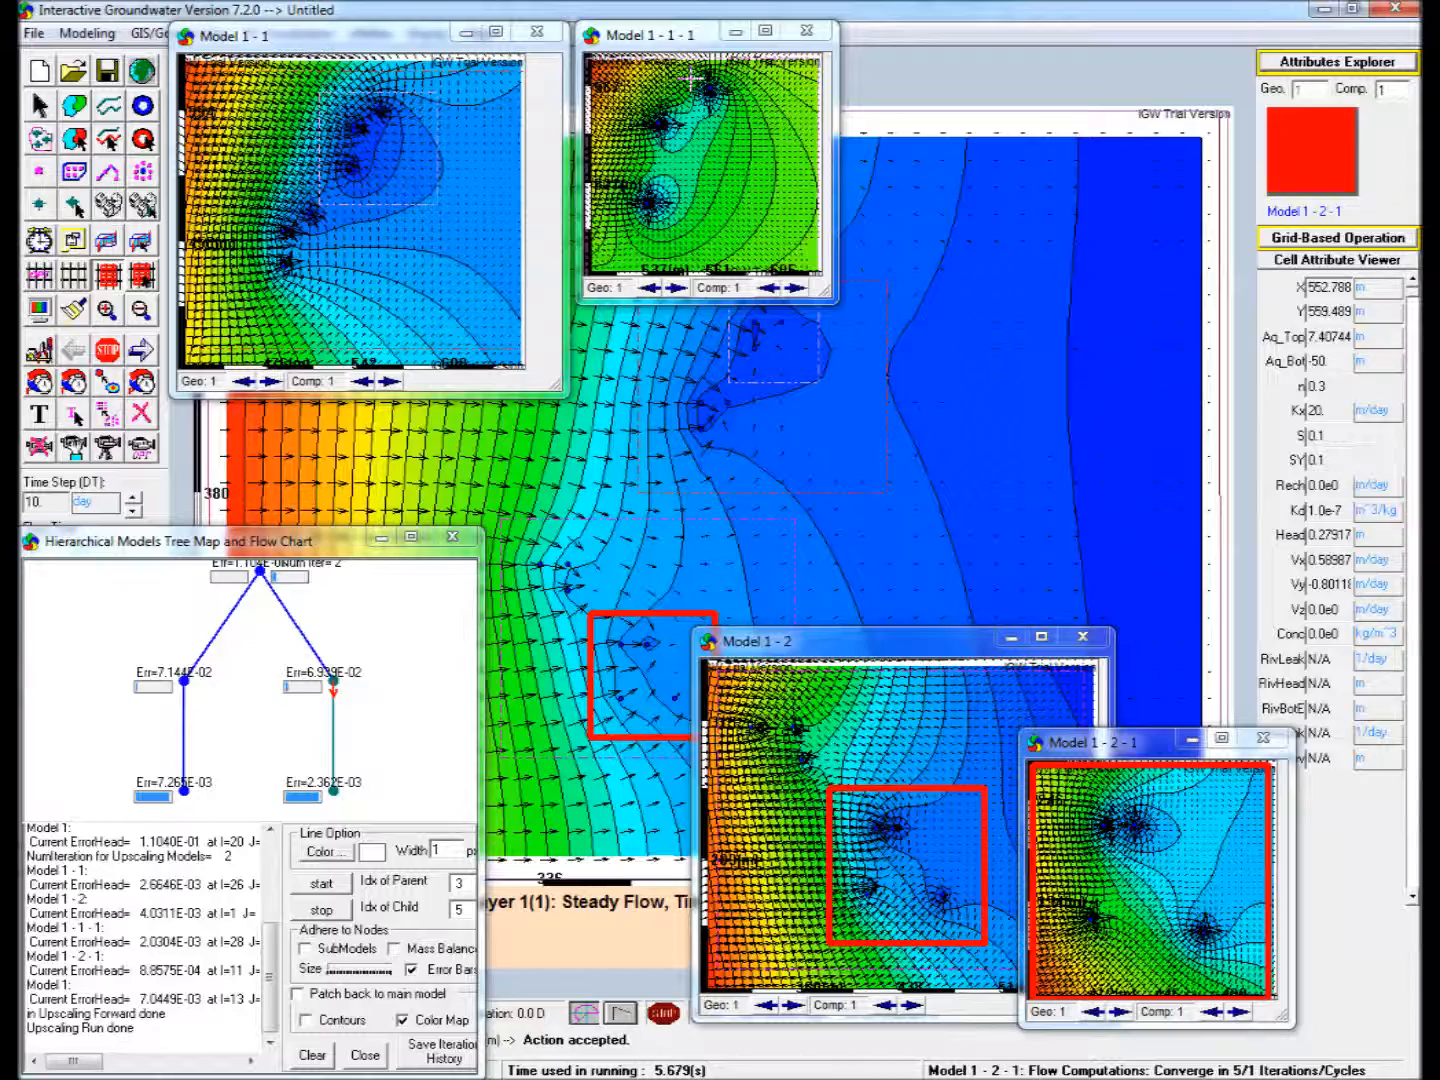
# Draw three nested submodels in Model 1-1-1, one around each well, about 19 by 17 m, 19 by 22 m and 24 by 24 m from north to south.
pyautogui.moveTo(690, 76); pyautogui.dragTo(736, 120)
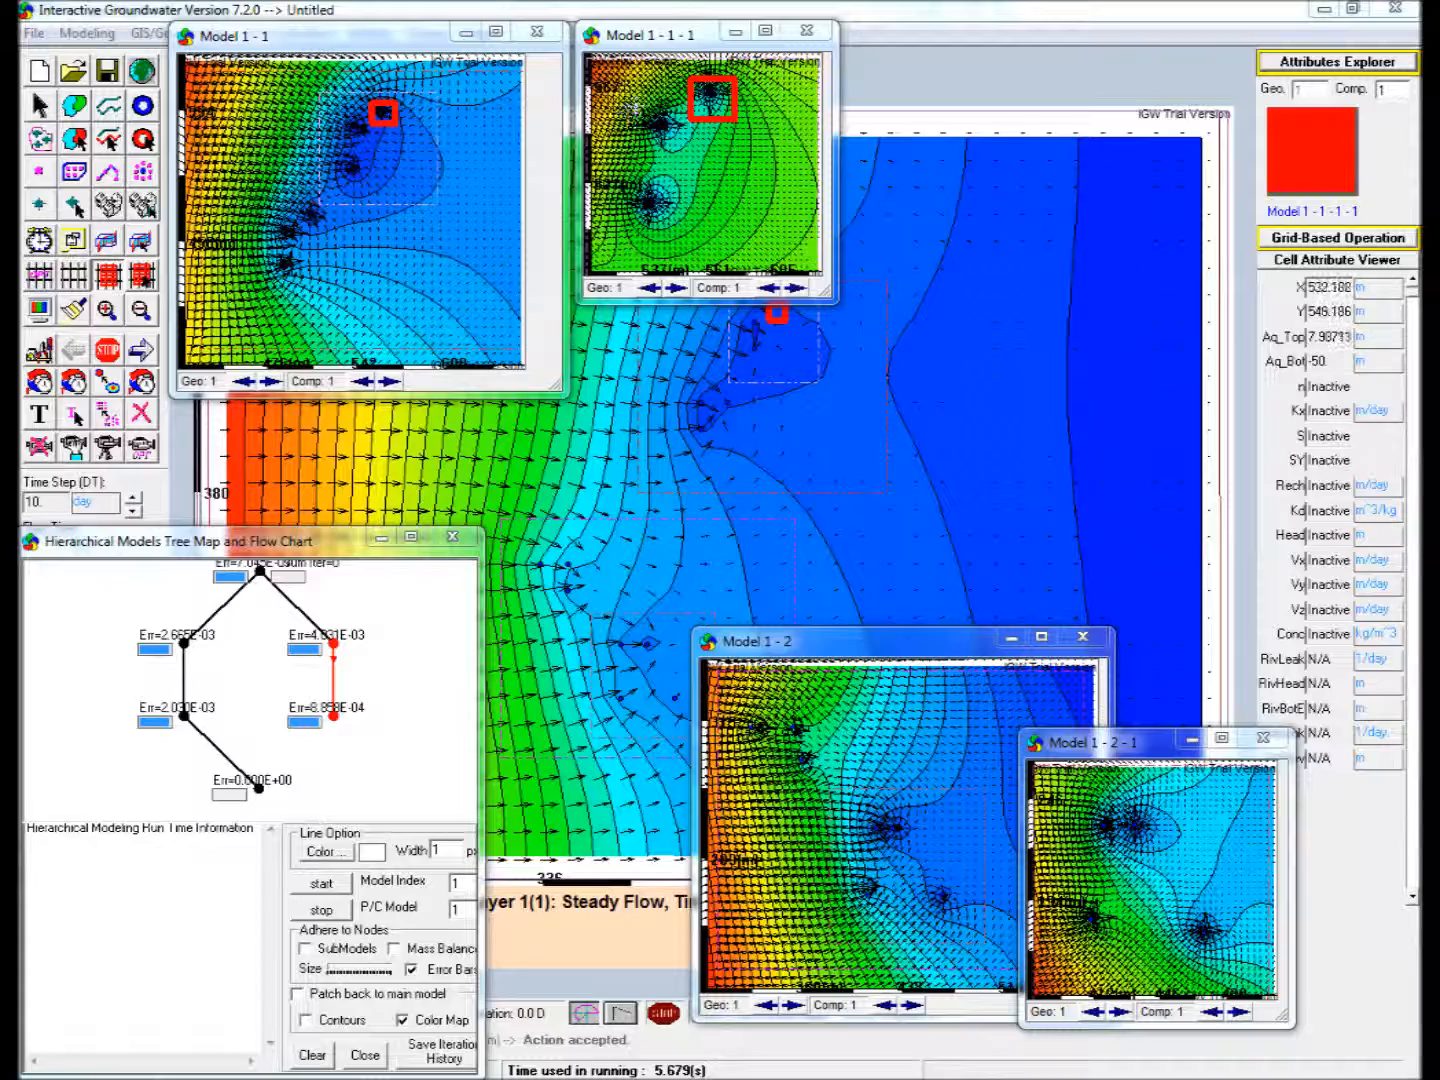
pyautogui.moveTo(637, 104); pyautogui.dragTo(686, 152)
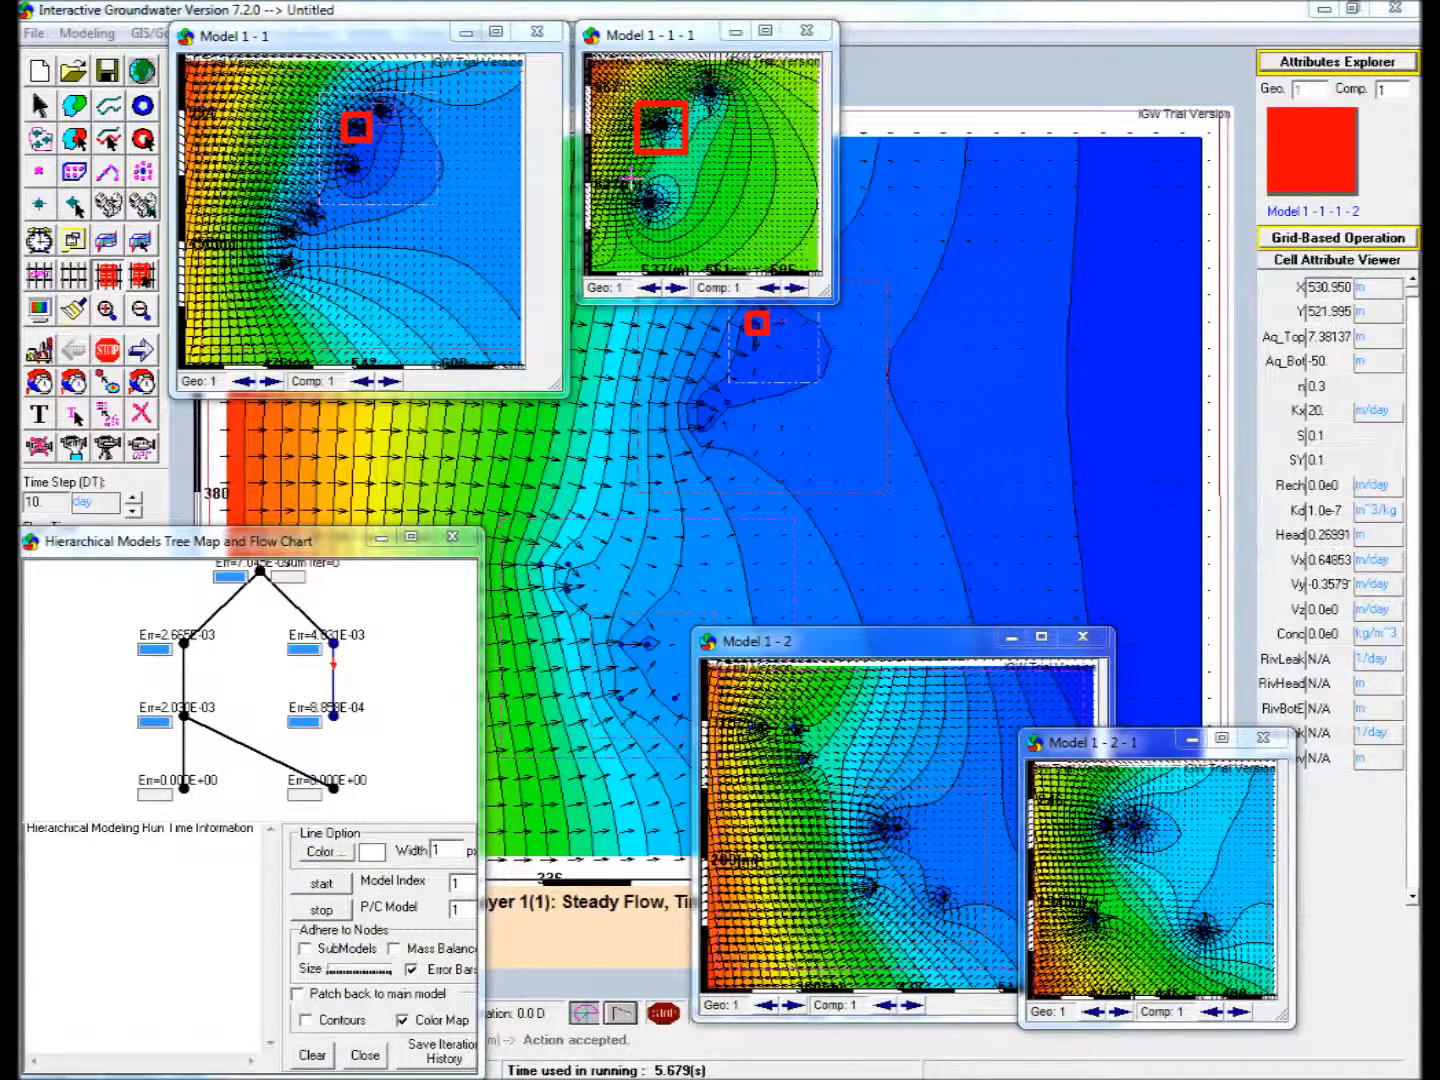
pyautogui.moveTo(623, 167); pyautogui.dragTo(700, 245)
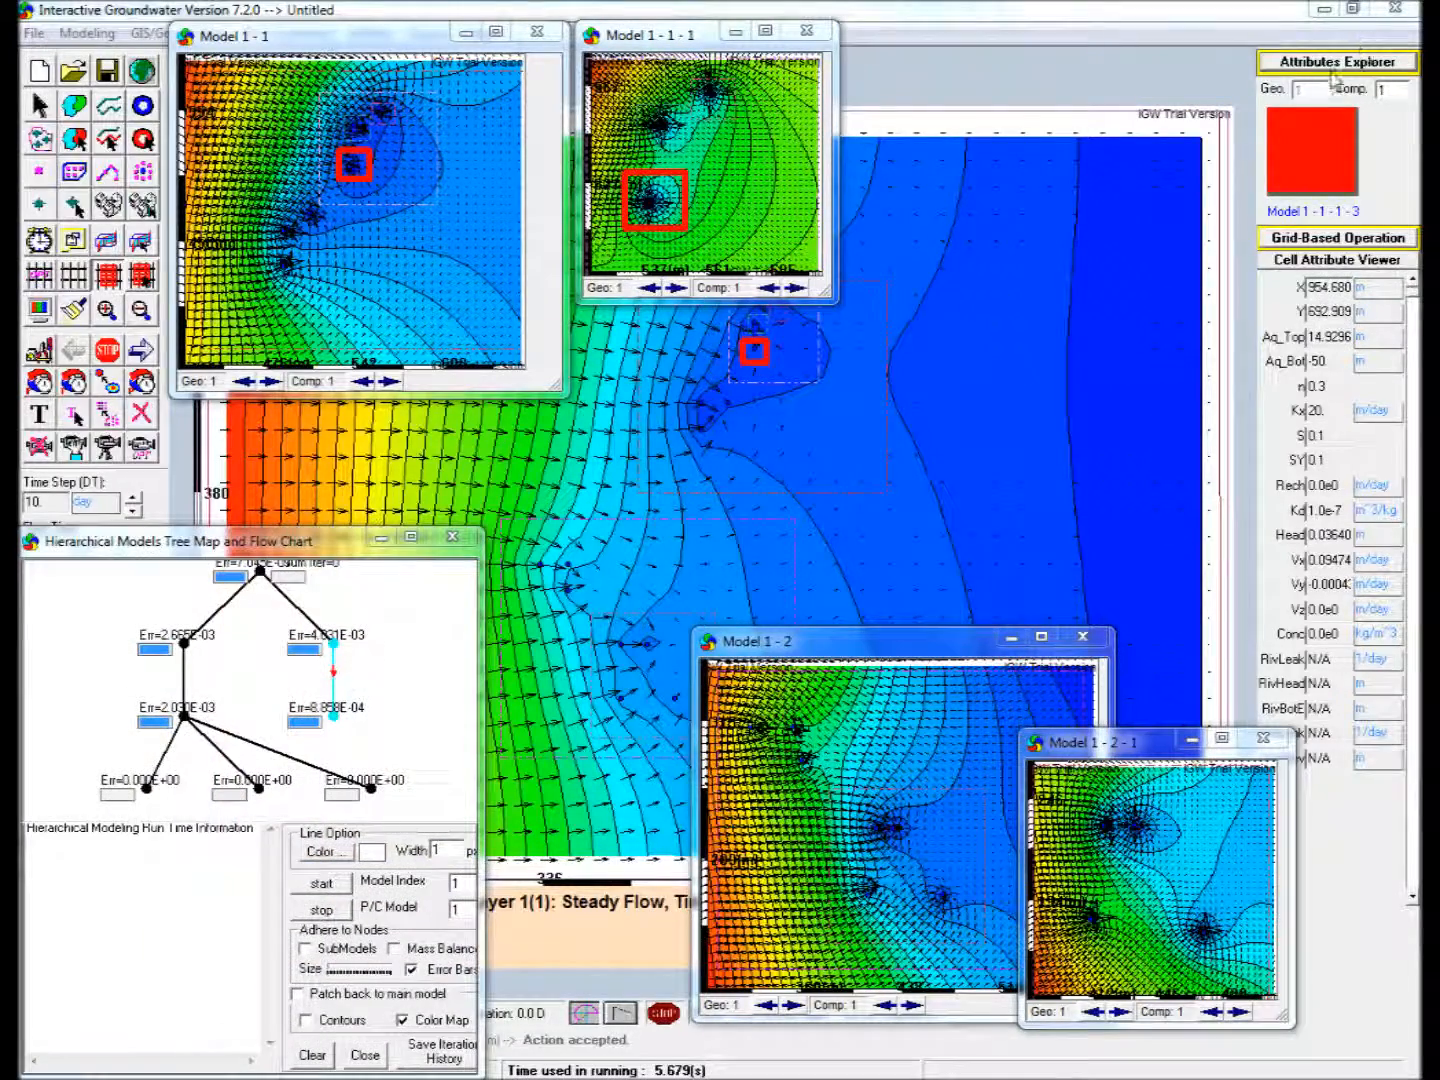
# Set the parent/child DX grid ratio to 4 for Model 1-1-1-3 and enable its upscaling to parent.
pyautogui.click(1331, 66)
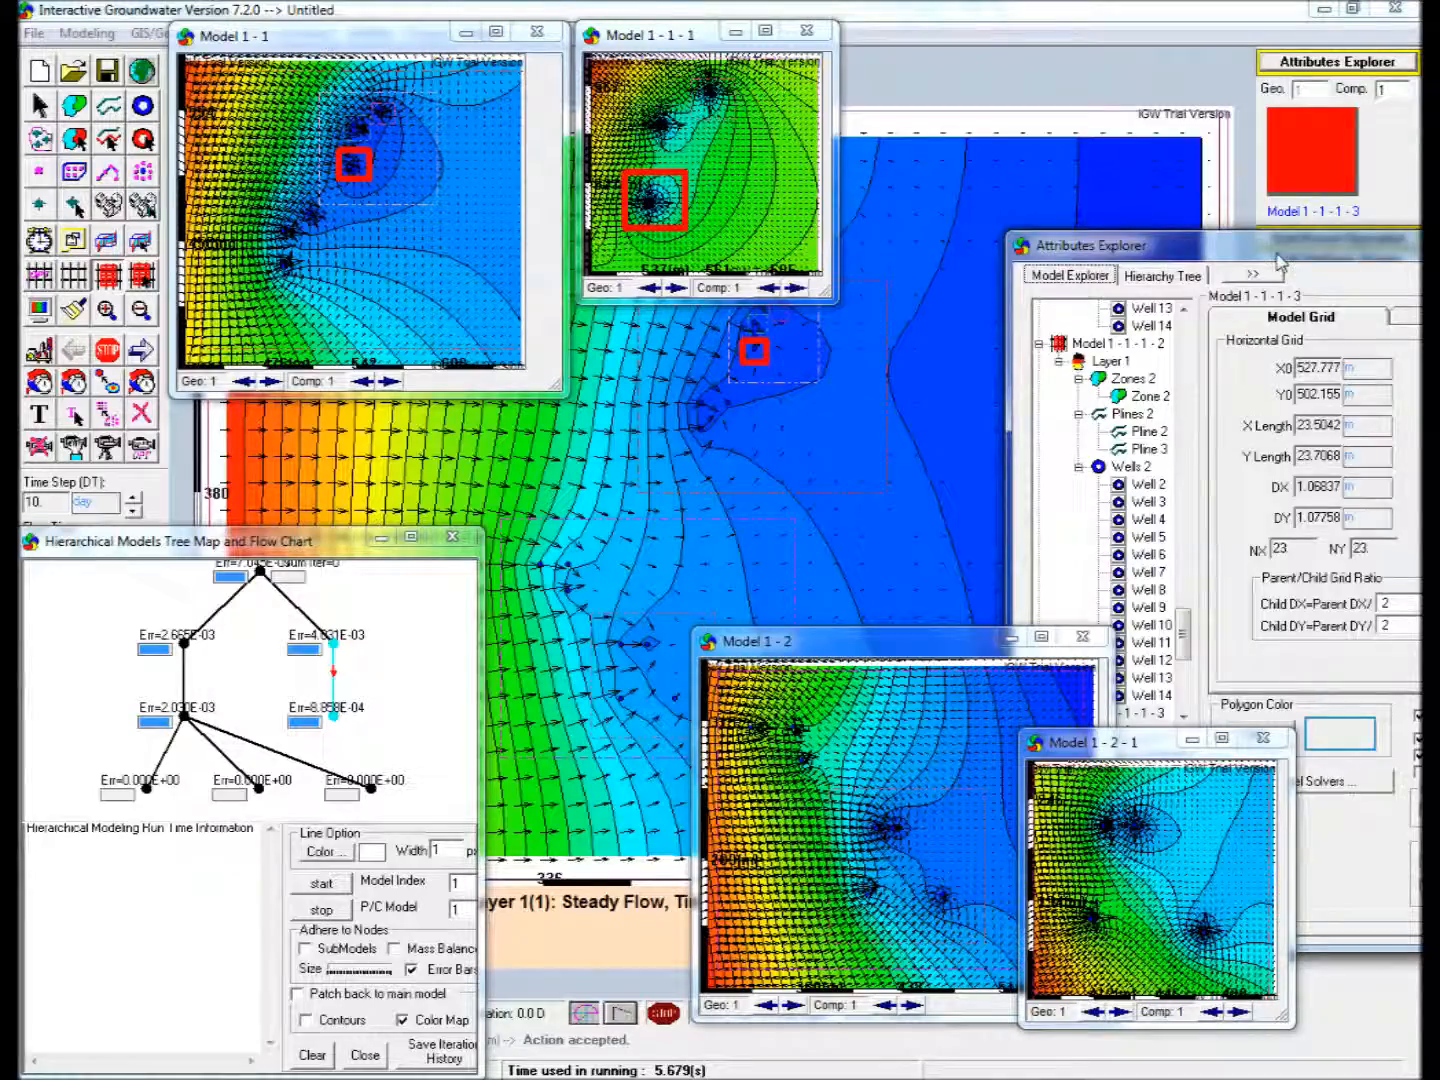
pyautogui.moveTo(1276, 255); pyautogui.dragTo(1013, 95)
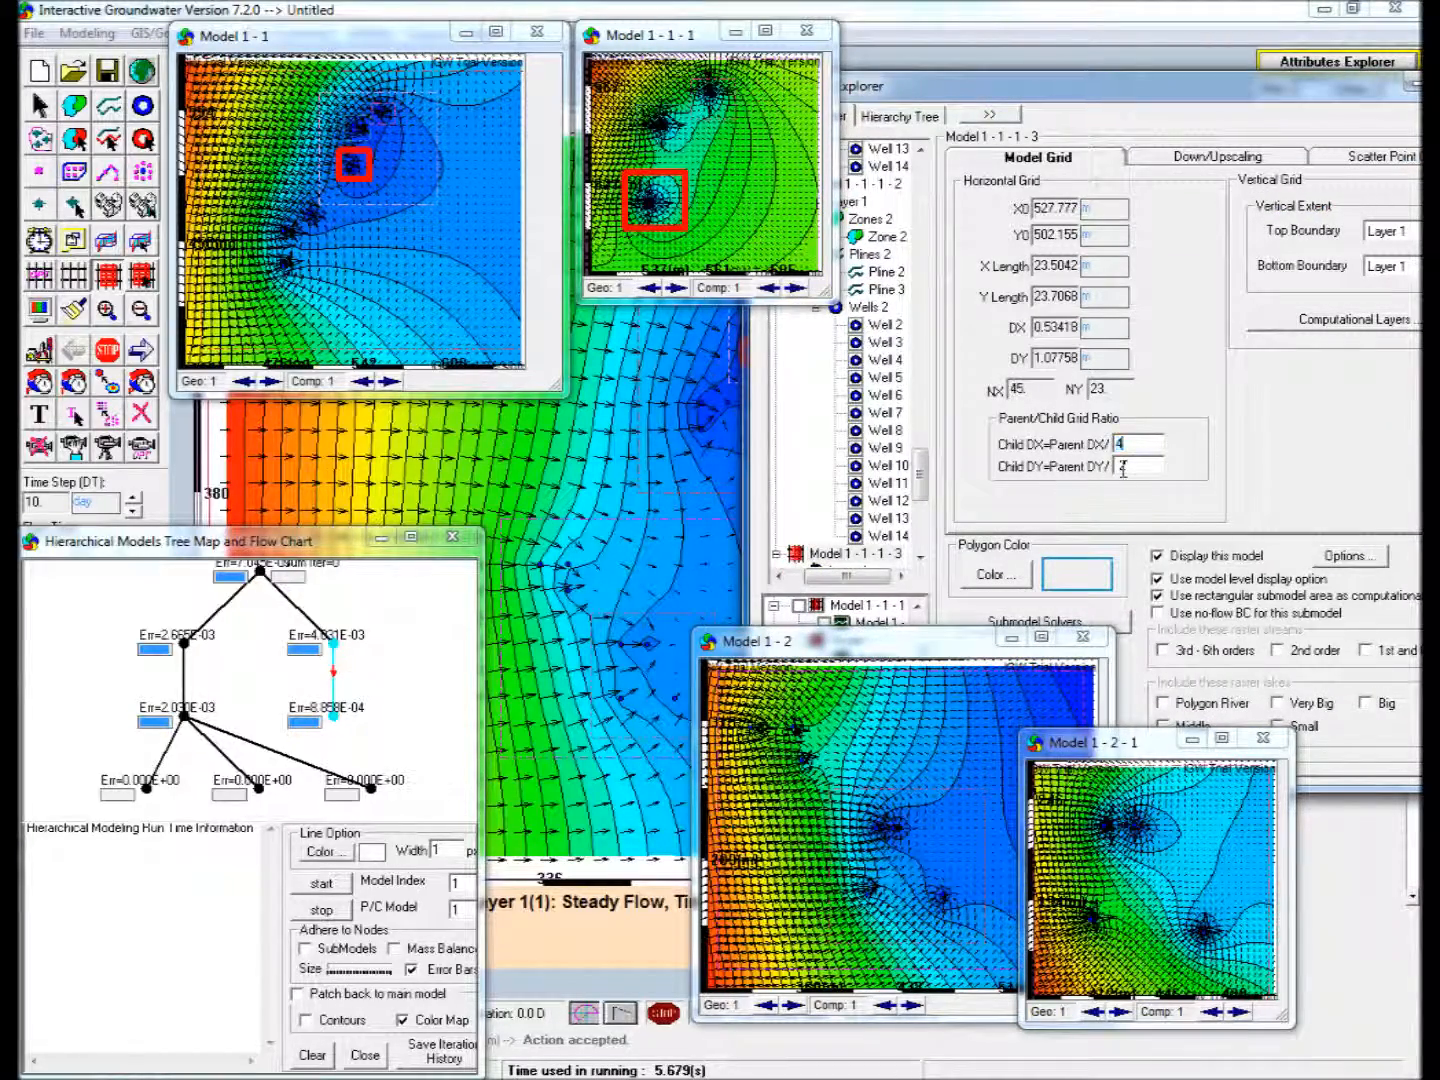
pyautogui.click(1233, 166)
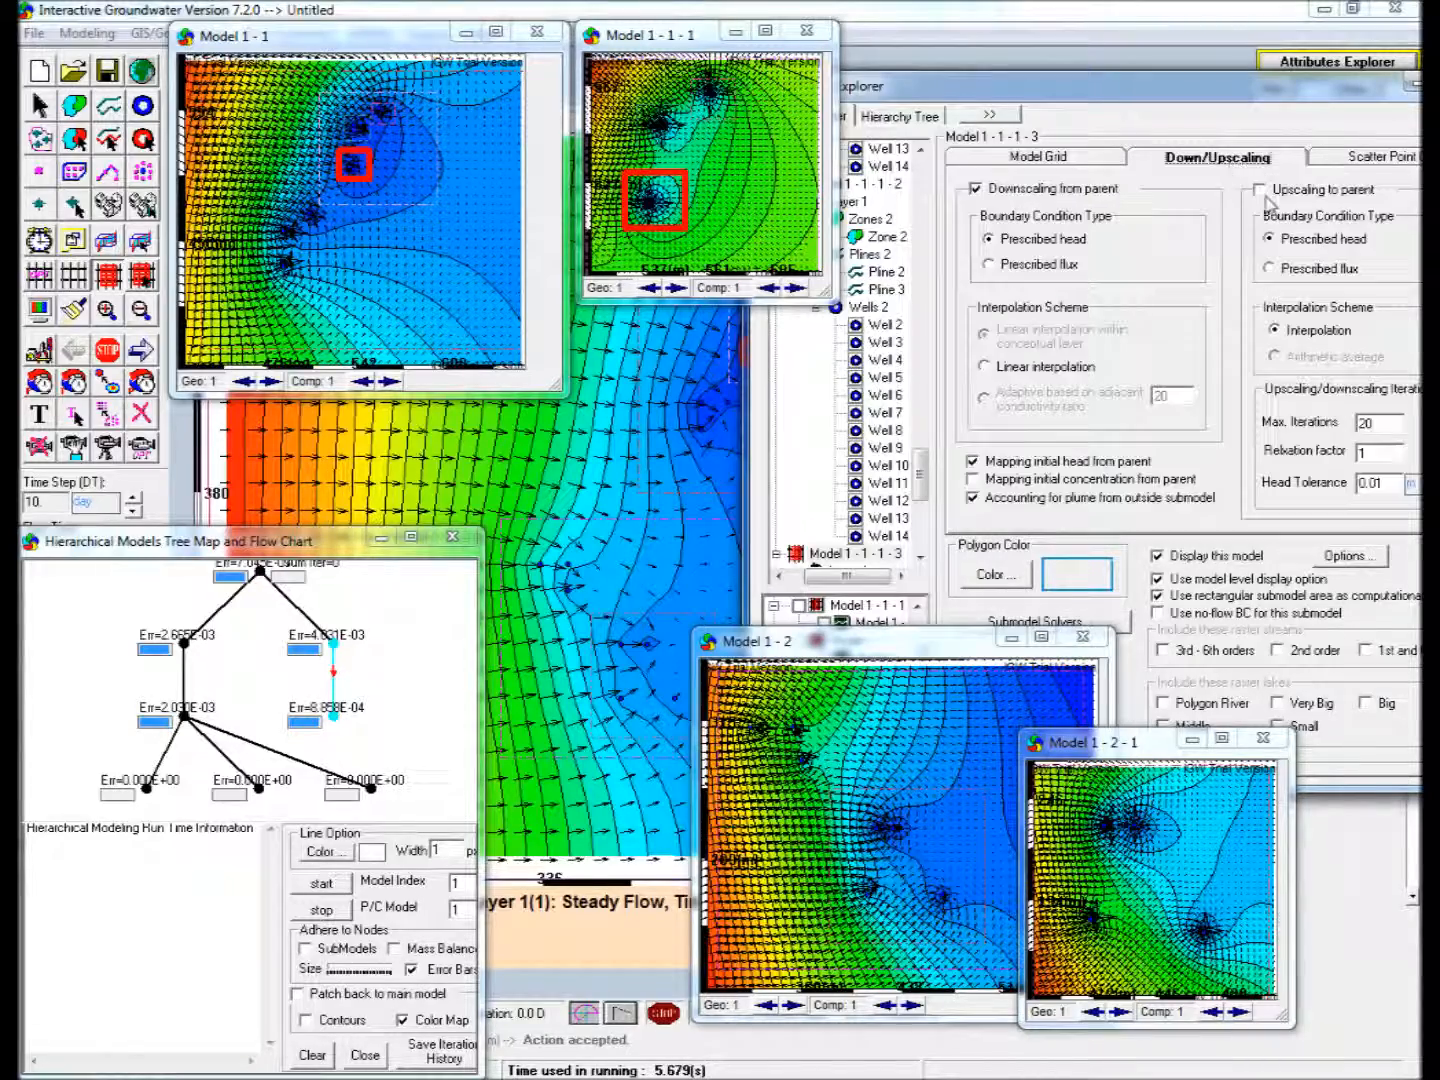
pyautogui.click(1260, 190)
# Enable upscaling to parent for Model 1-1-1-2 and set its parent/child DX and DY grid ratios to 4.
pyautogui.moveTo(968, 86); pyautogui.dragTo(1044, 83)
pyautogui.click(938, 185)
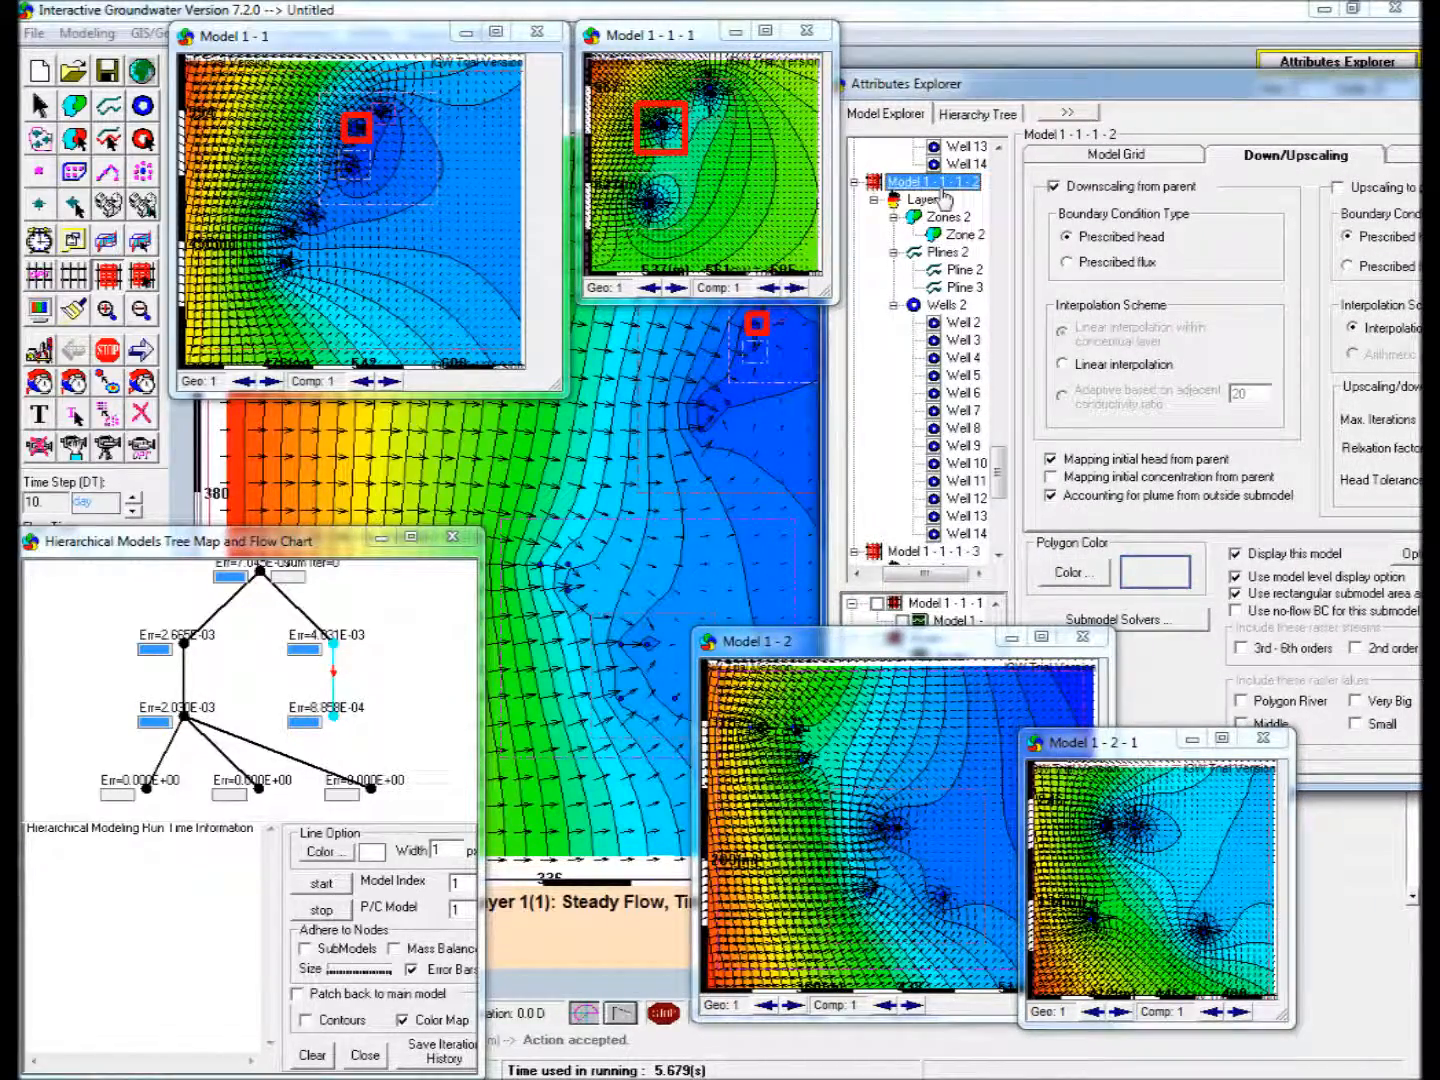
pyautogui.click(1334, 189)
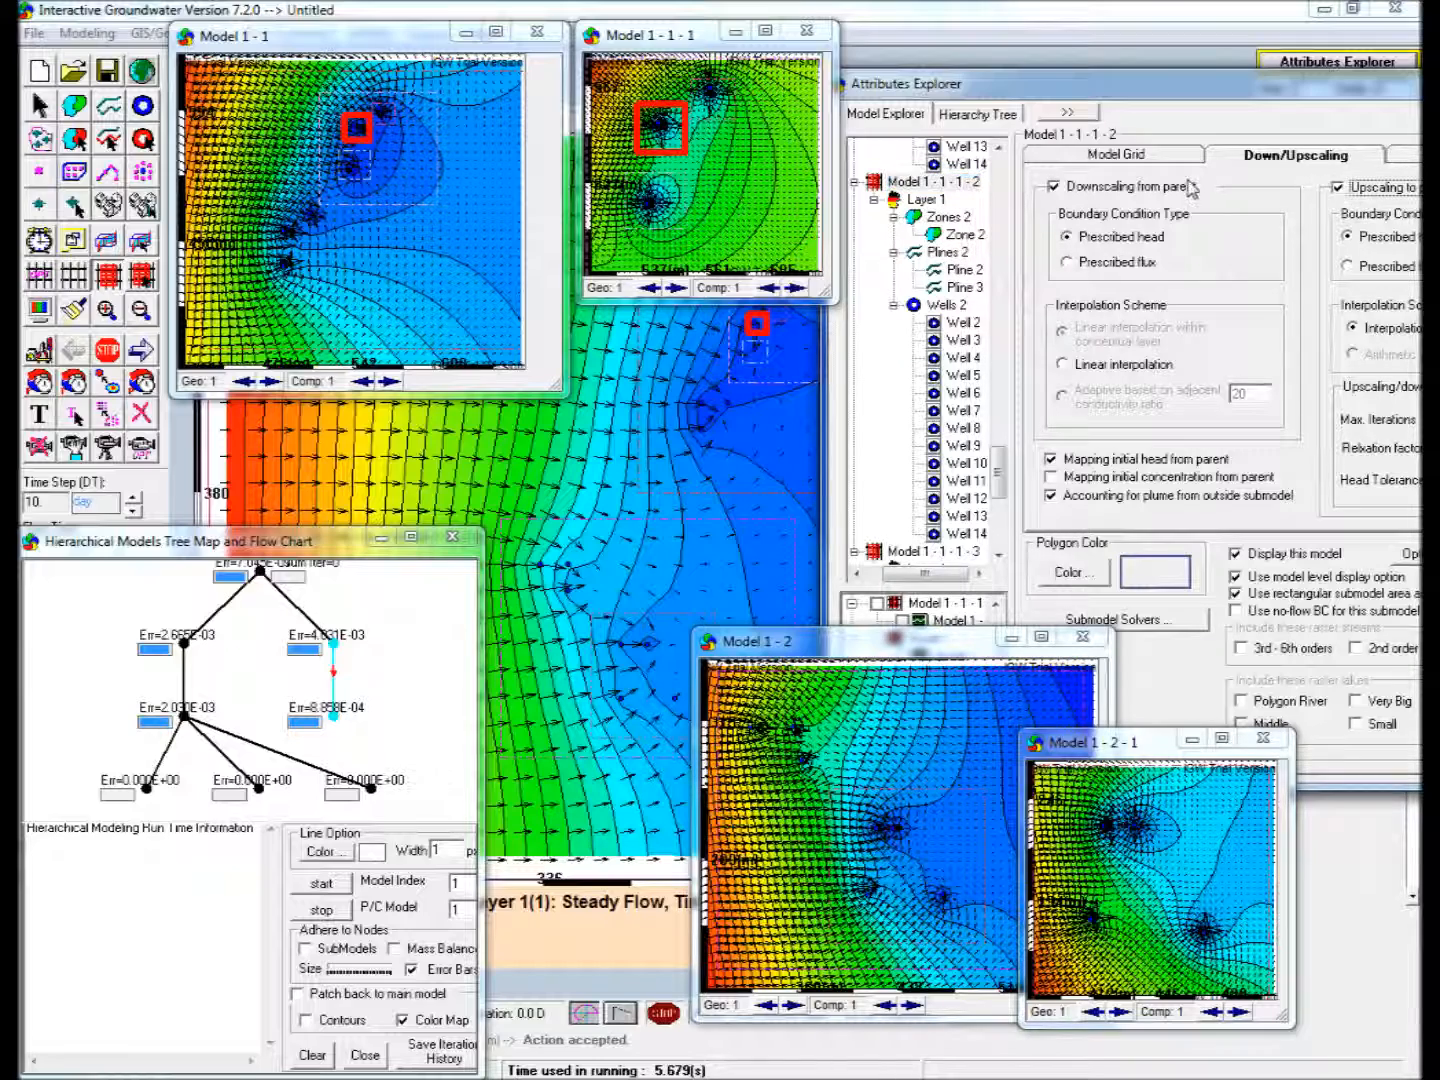
pyautogui.click(1148, 160)
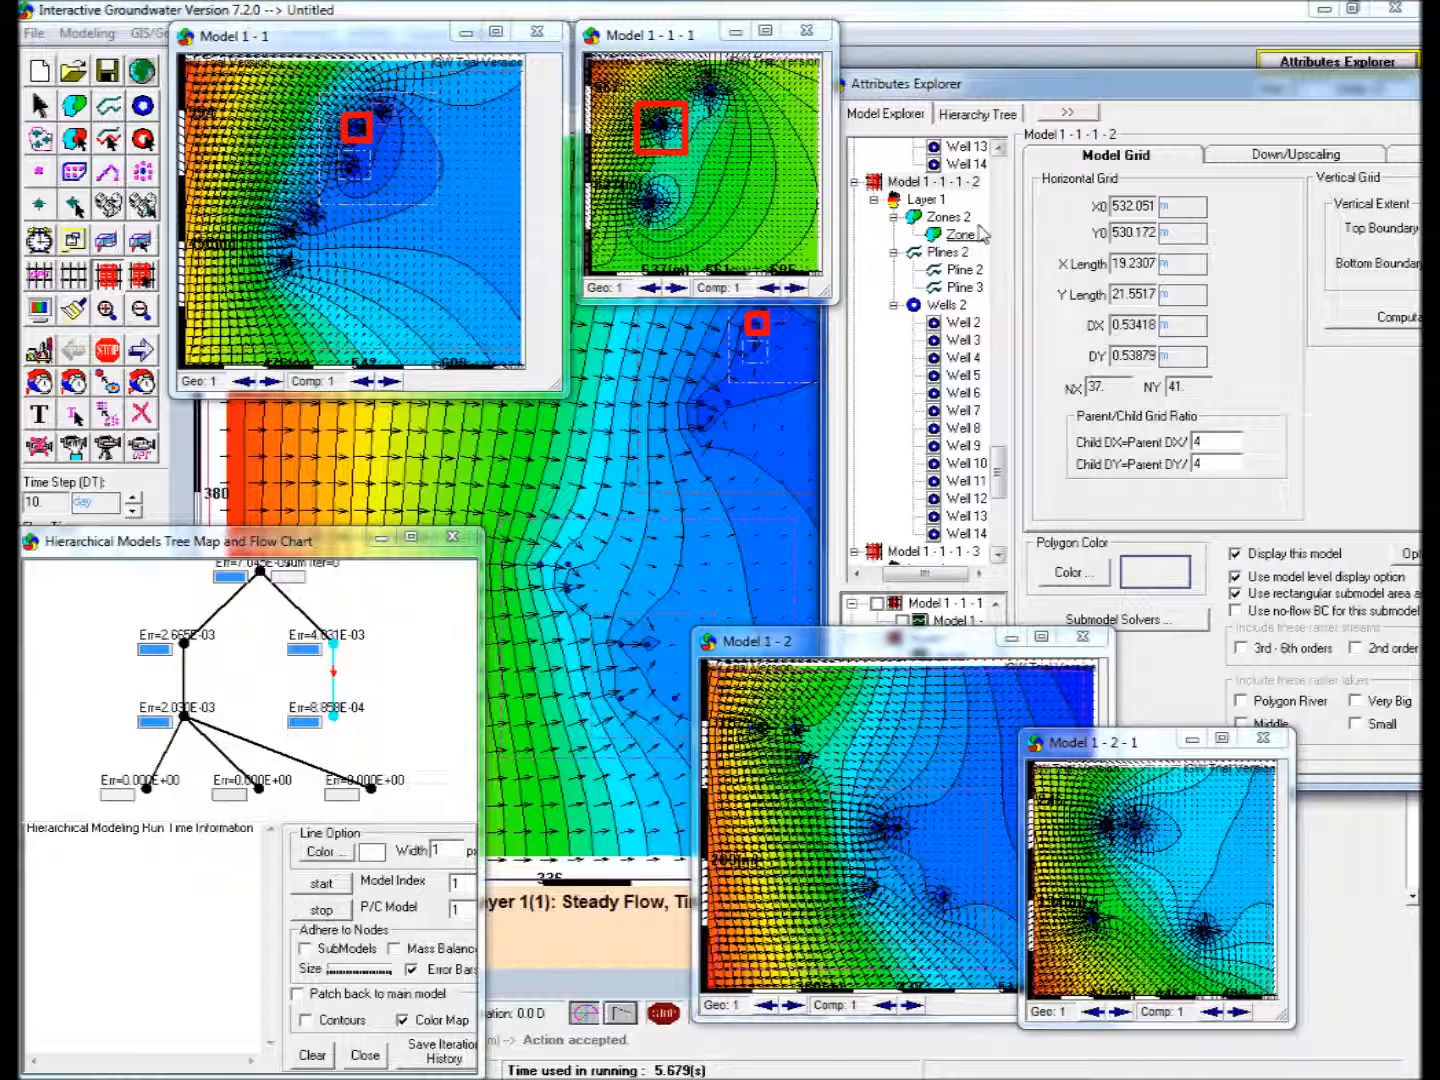
# Set the parent/child DX grid ratio to 4 for Model 1-1-1-1, enable its upscaling to parent and close the model attributes.
pyautogui.scroll(7, 998, 147)
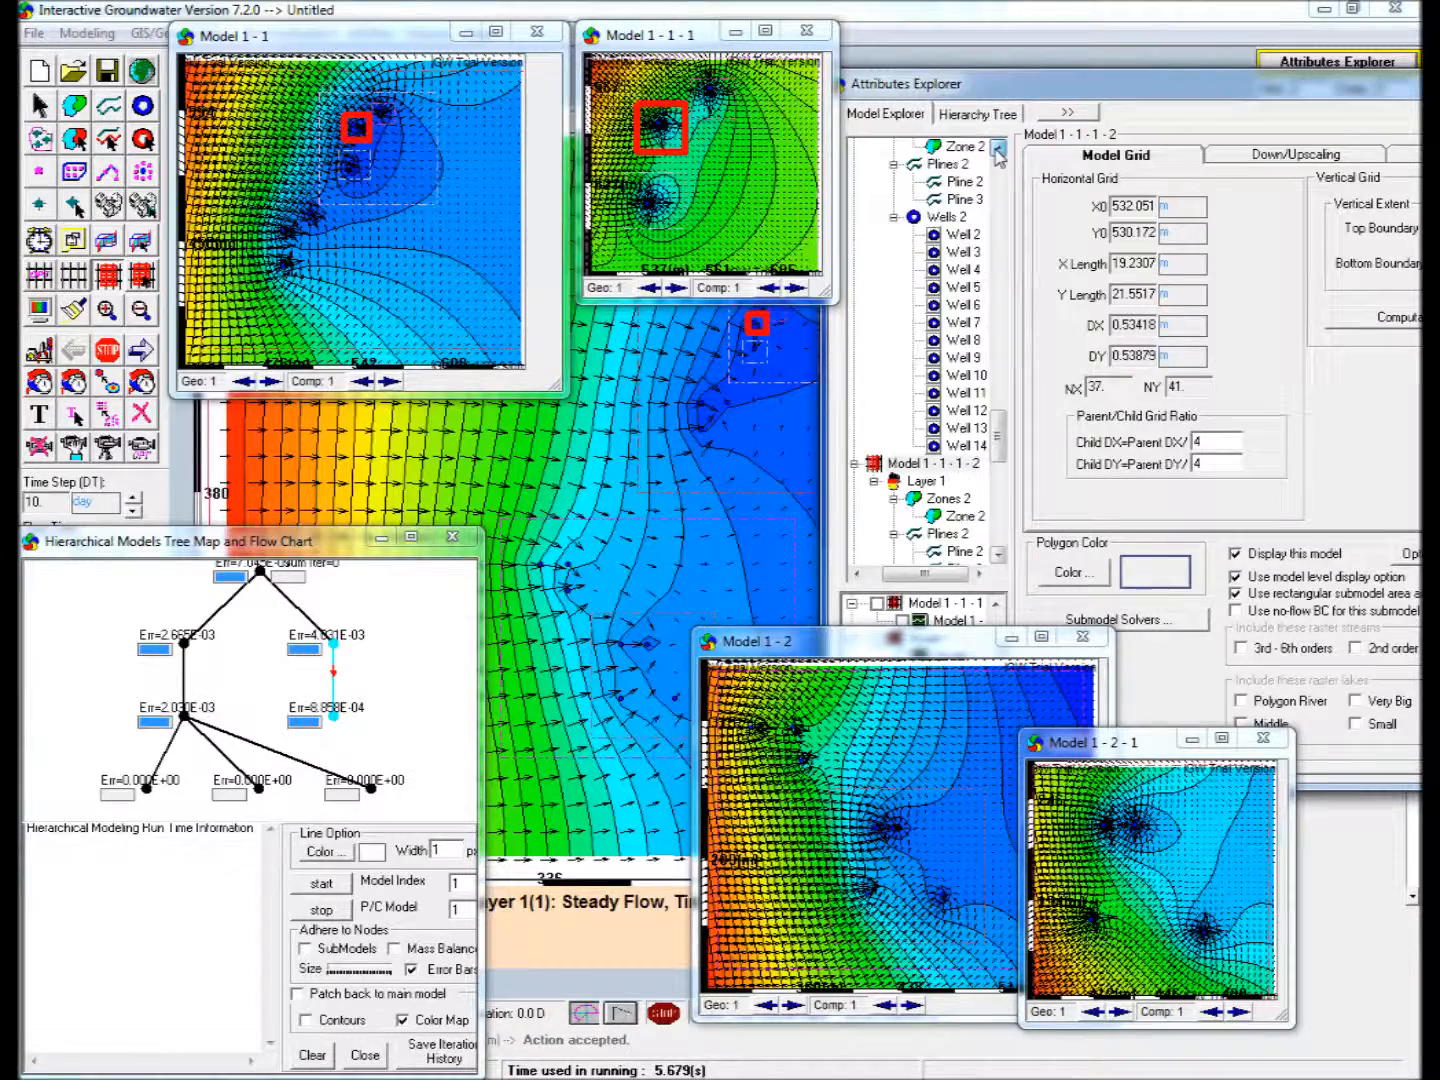
pyautogui.scroll(1, 998, 150)
pyautogui.click(931, 216)
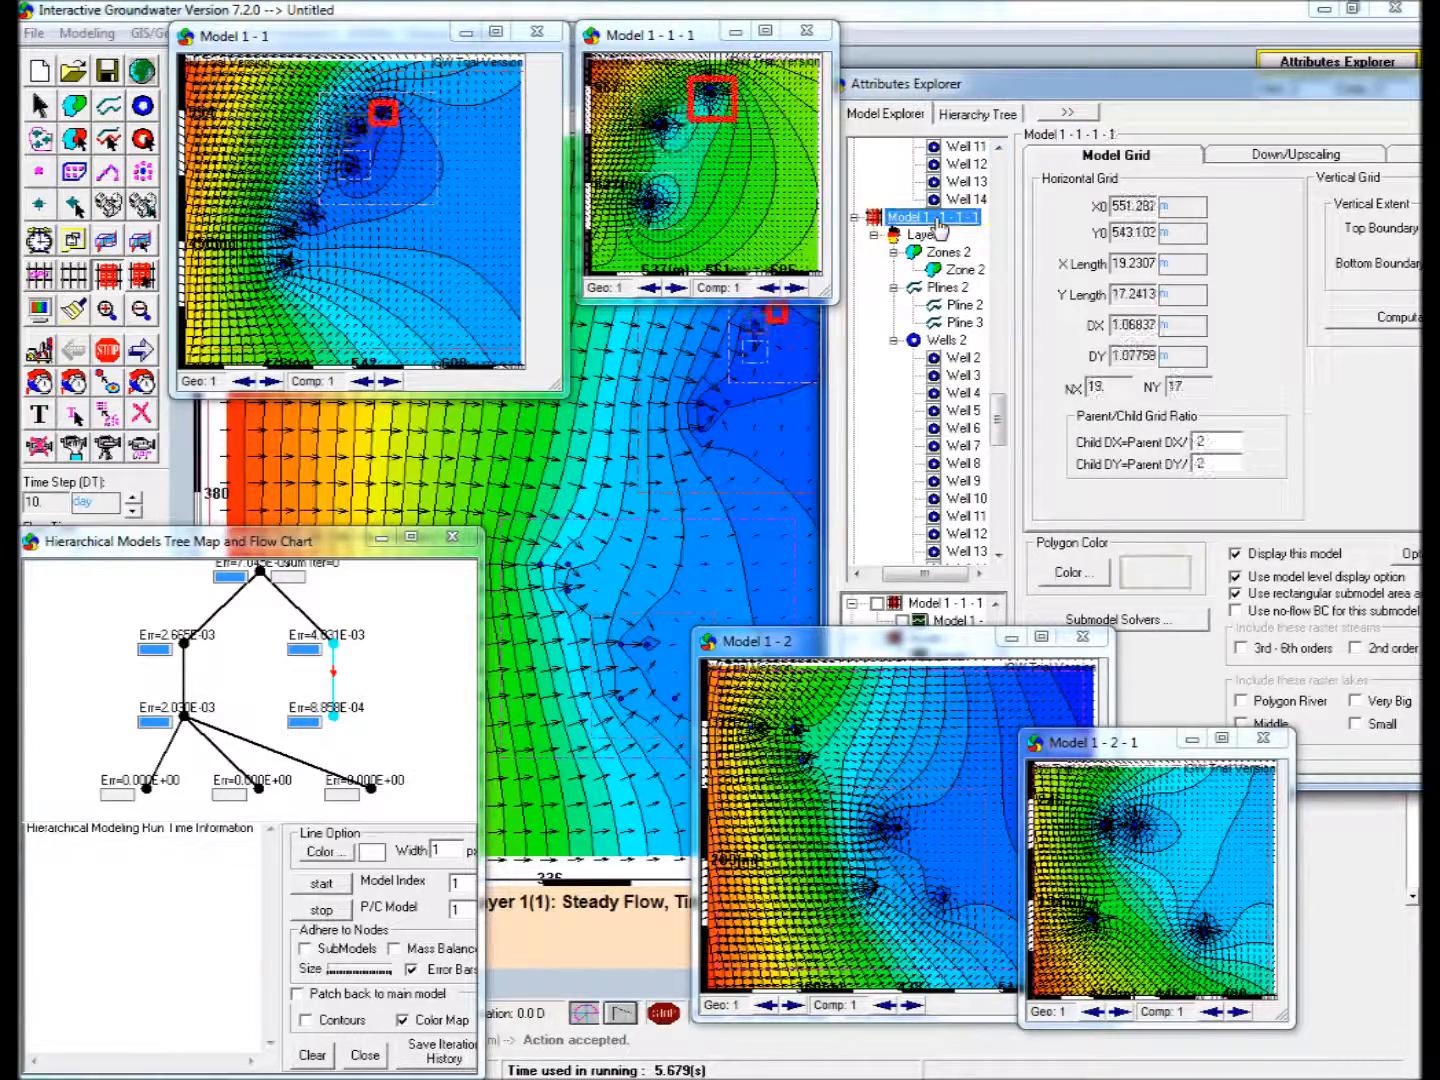
pyautogui.doubleClick(1200, 440)
pyautogui.write('4')
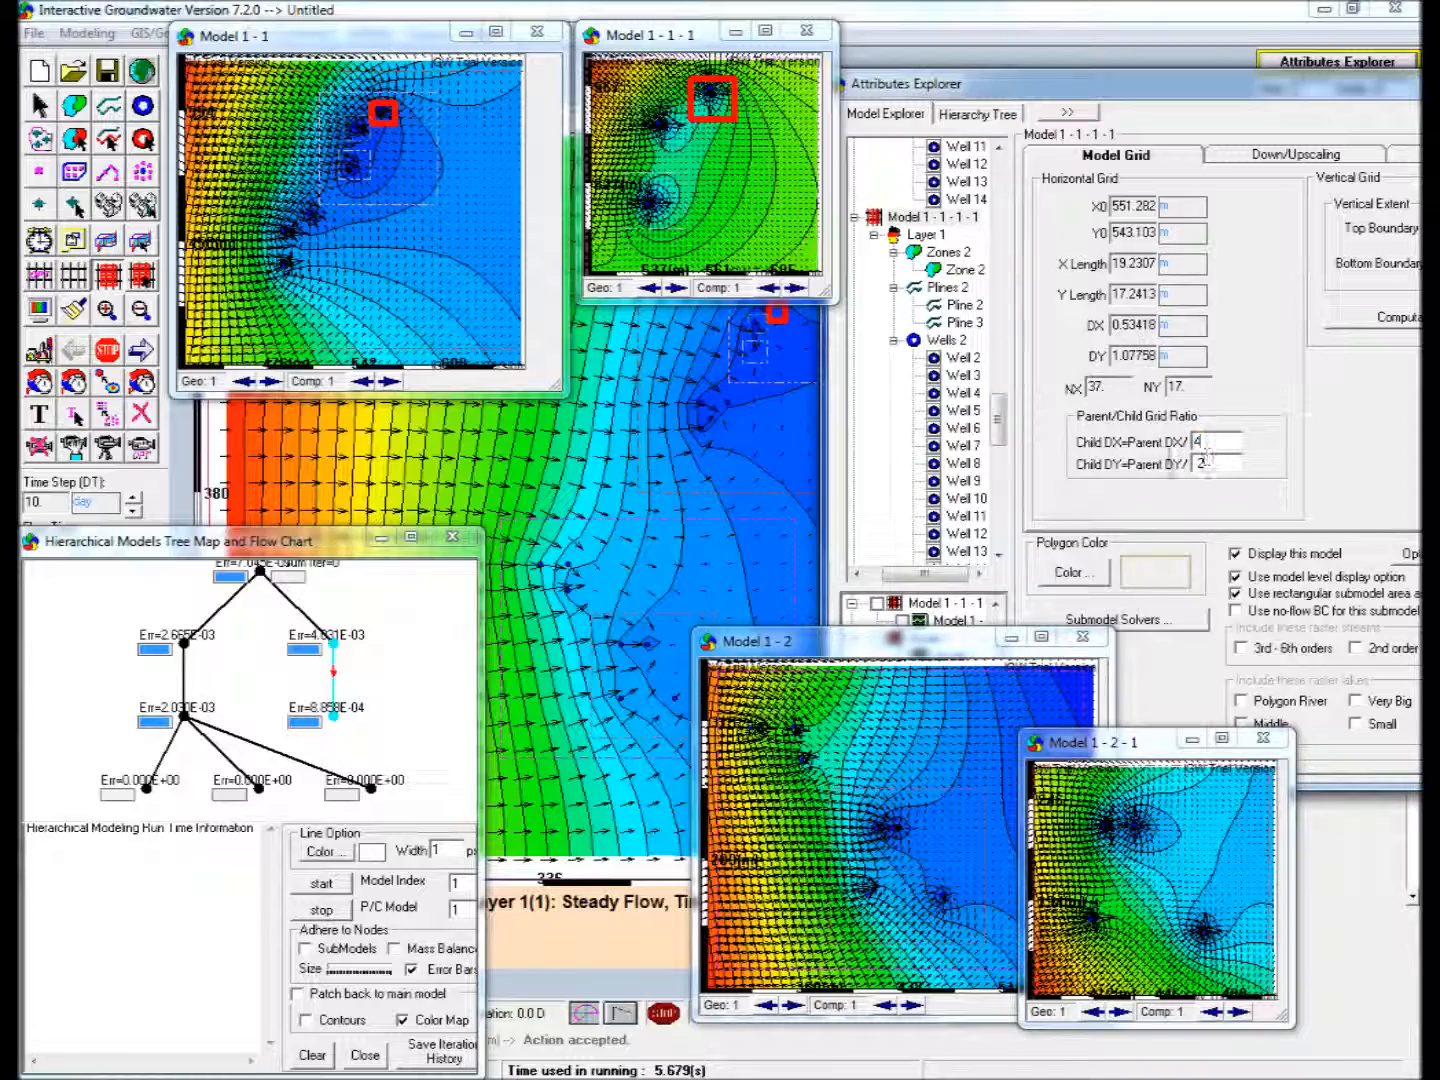
pyautogui.click(1293, 157)
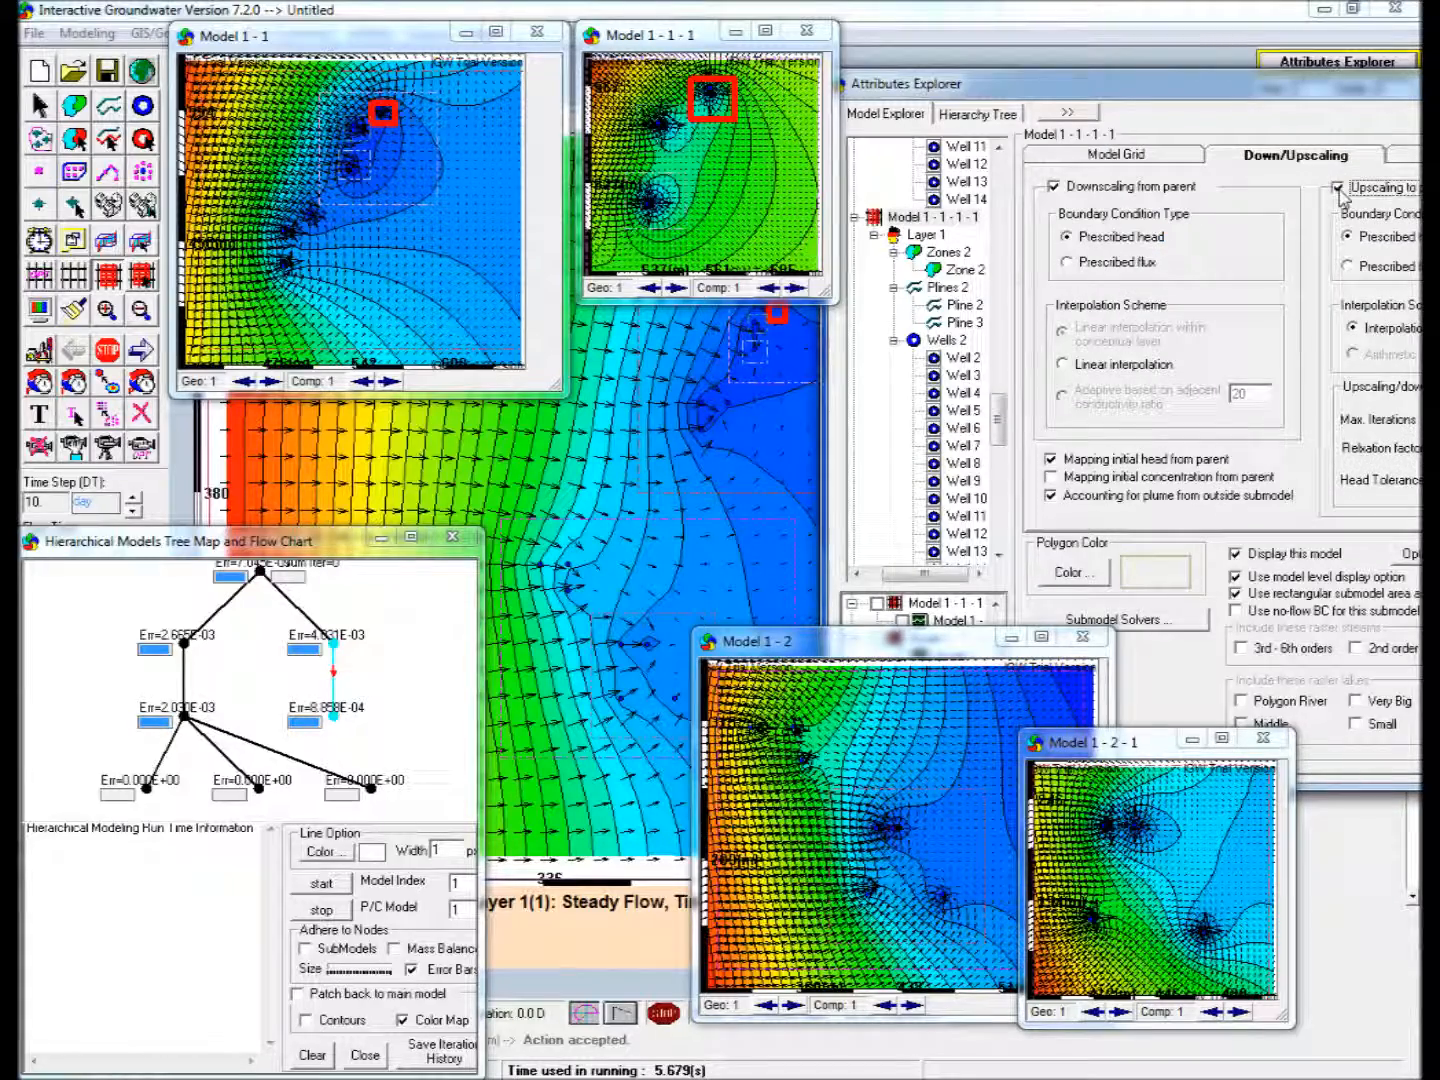
pyautogui.moveTo(1347, 99); pyautogui.dragTo(1228, 101)
pyautogui.click(1241, 89)
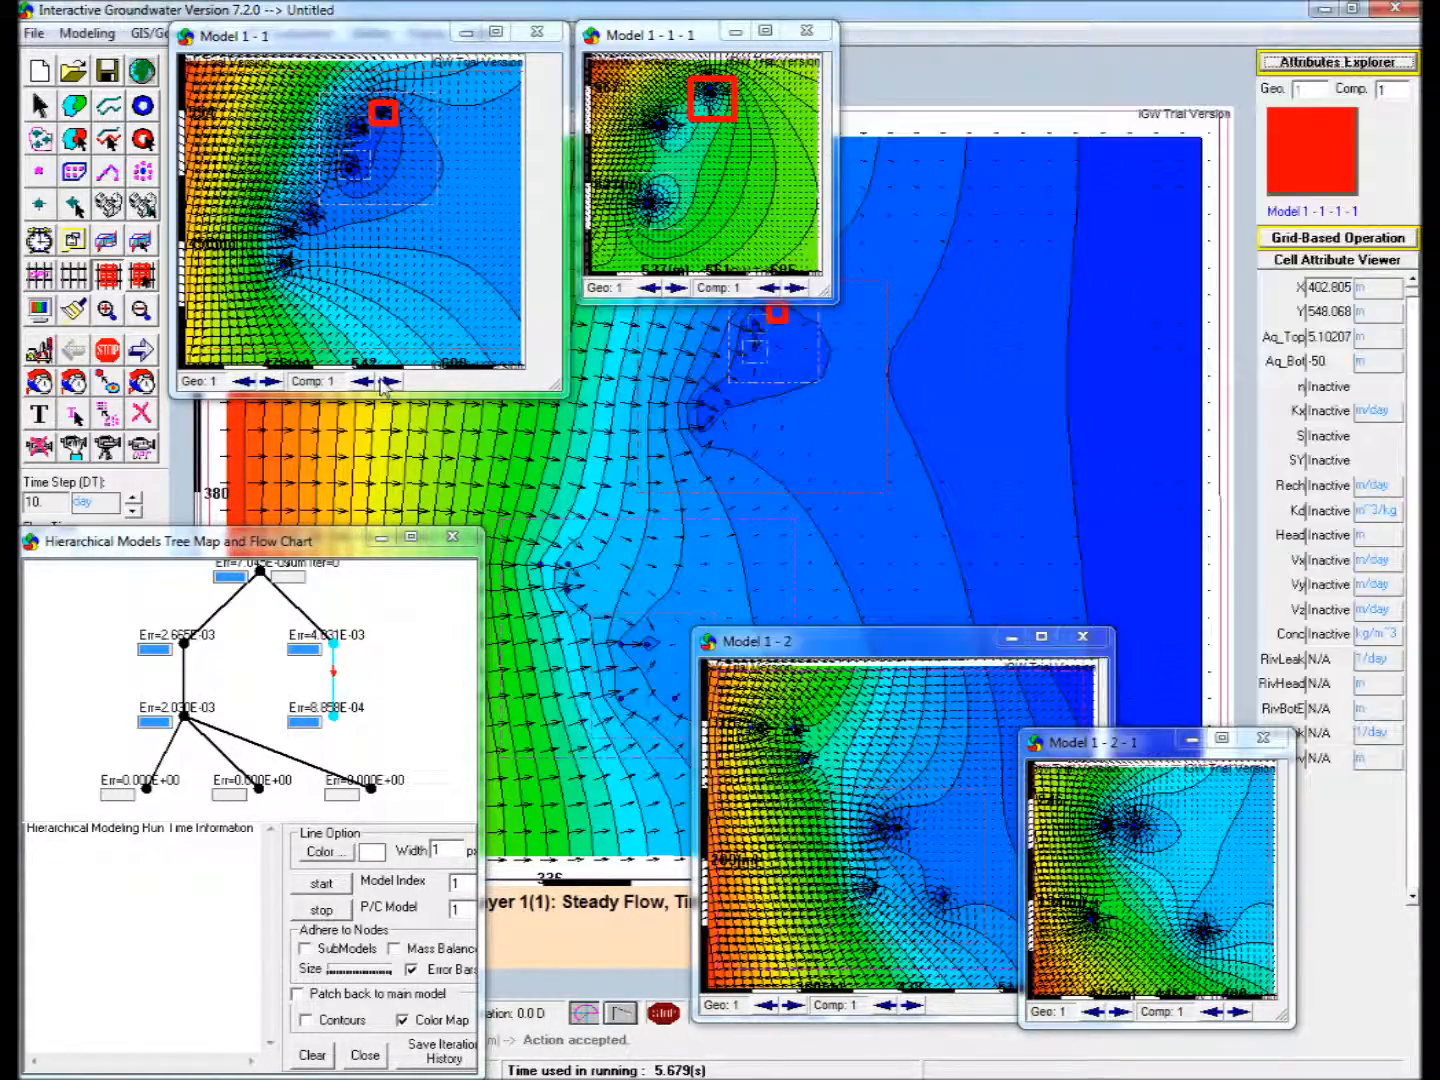
# Discretize the main model and all submodels with the three single-well submodels included, and rerun the flow simulation.
pyautogui.click(42, 276)
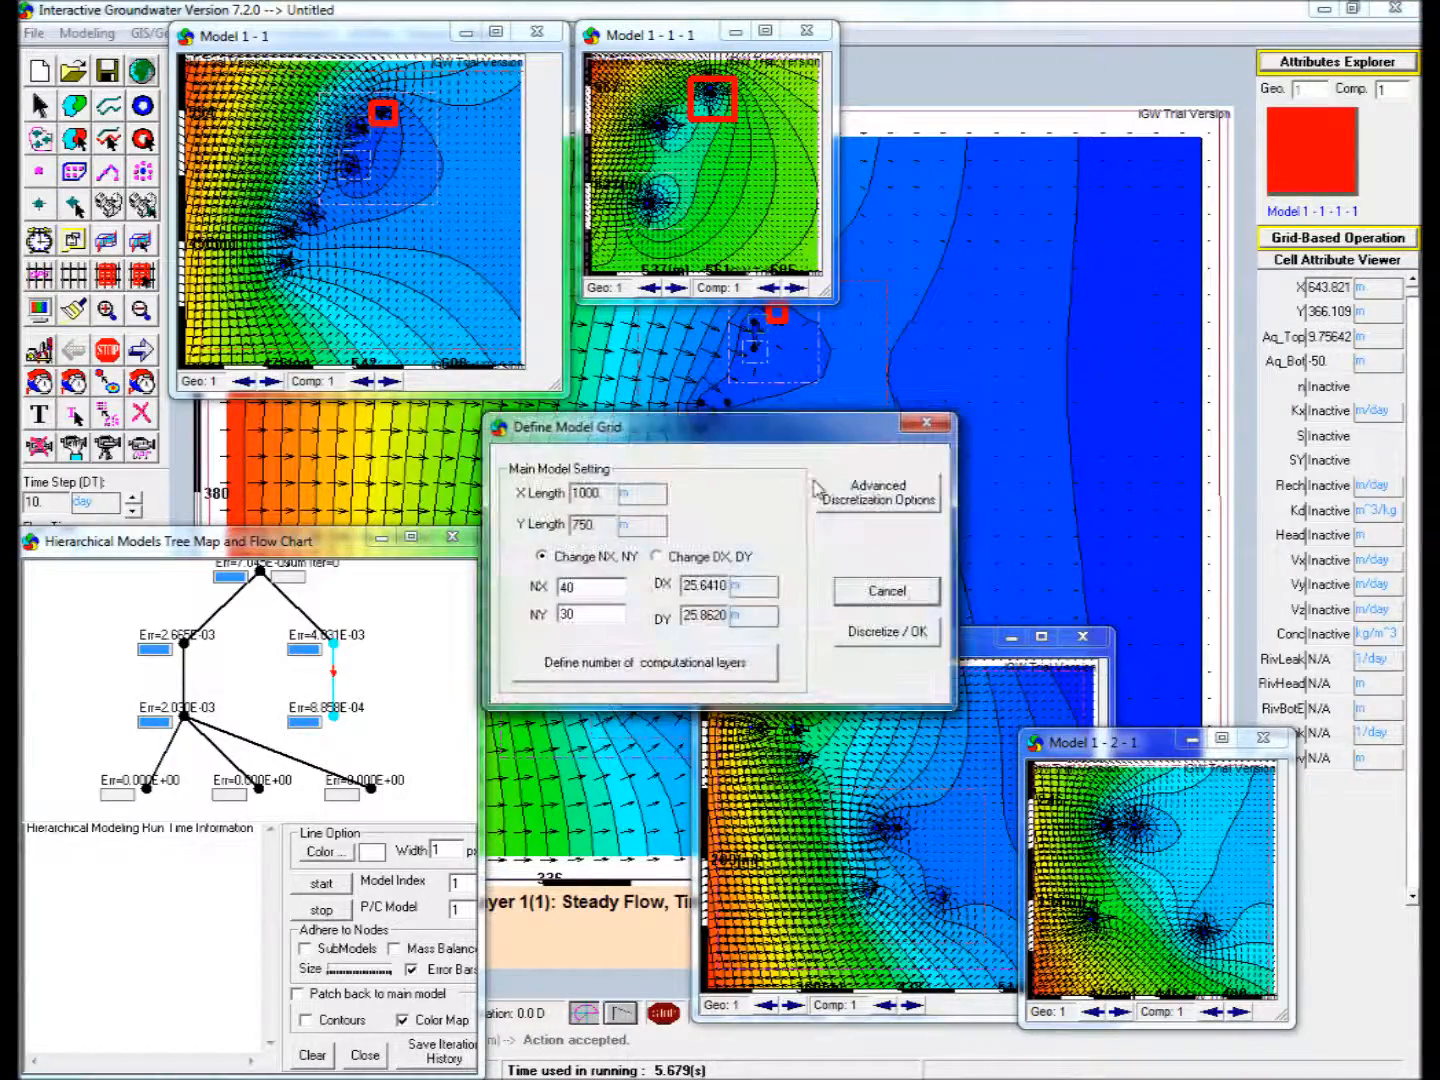
pyautogui.click(878, 492)
pyautogui.click(824, 652)
pyautogui.click(897, 632)
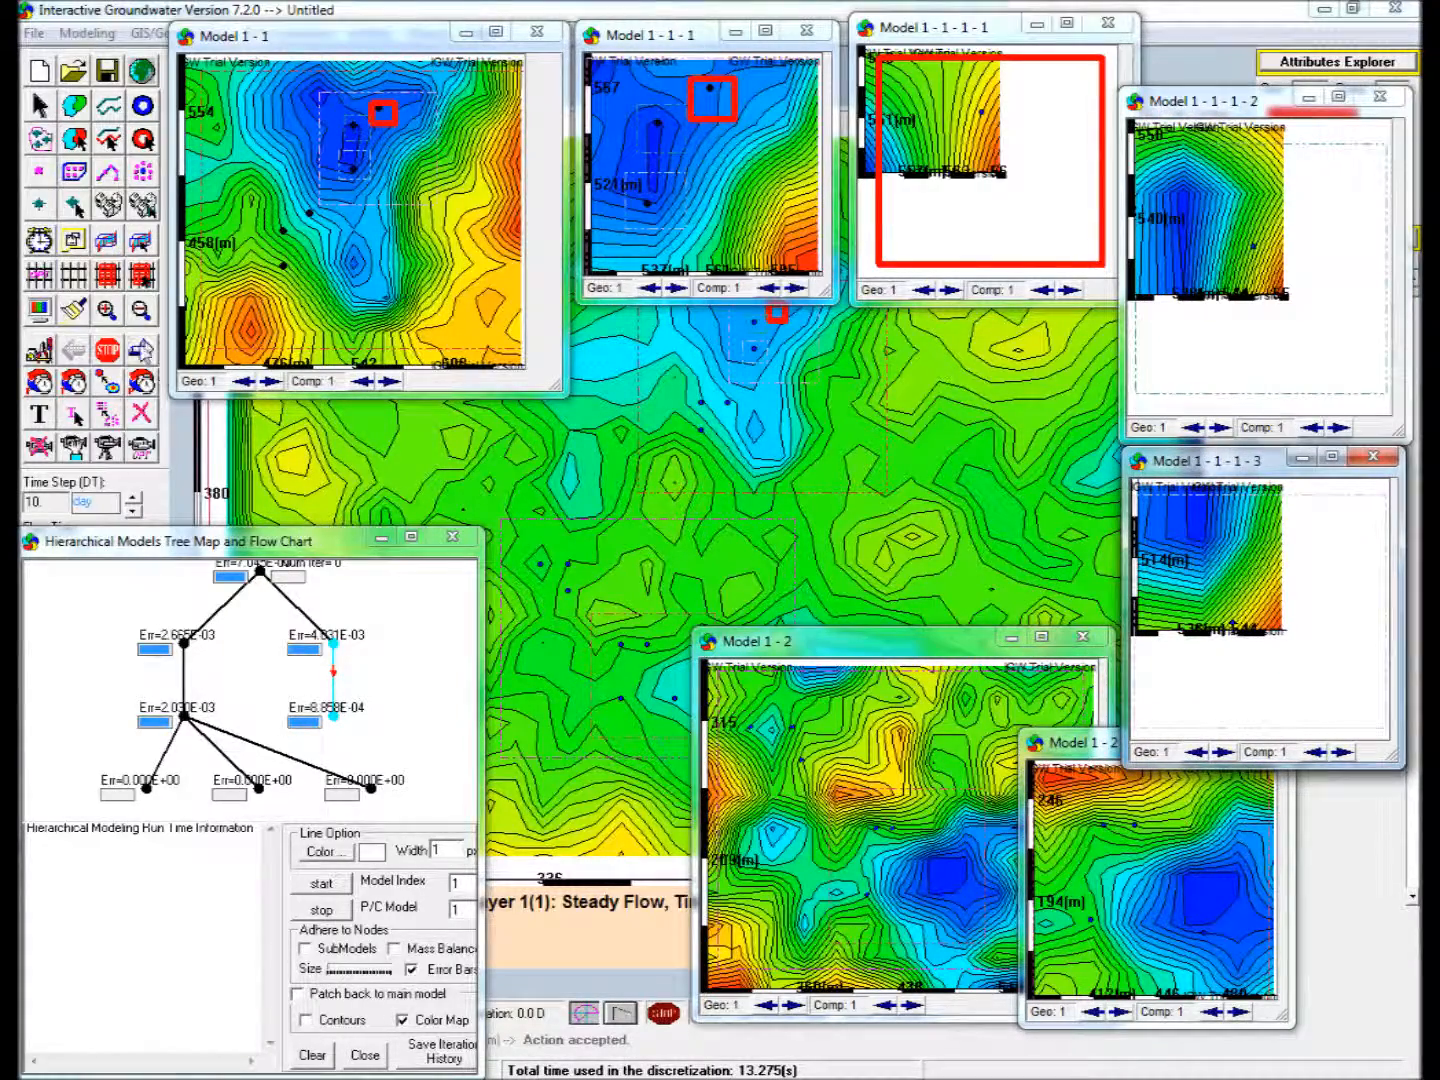
pyautogui.click(140, 350)
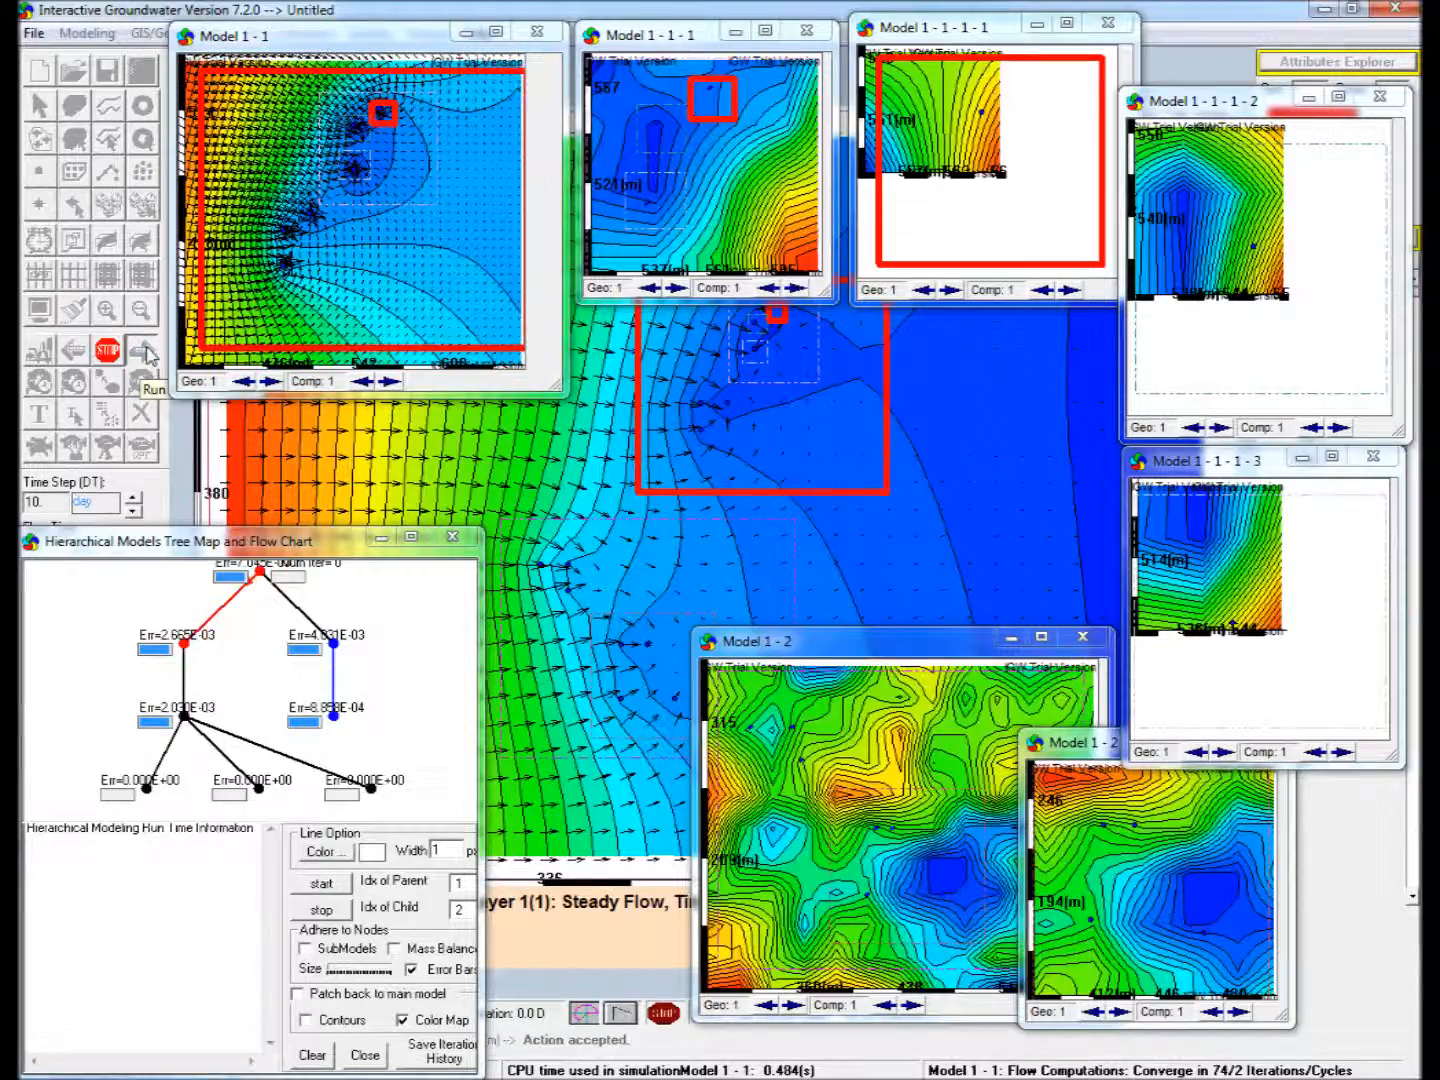